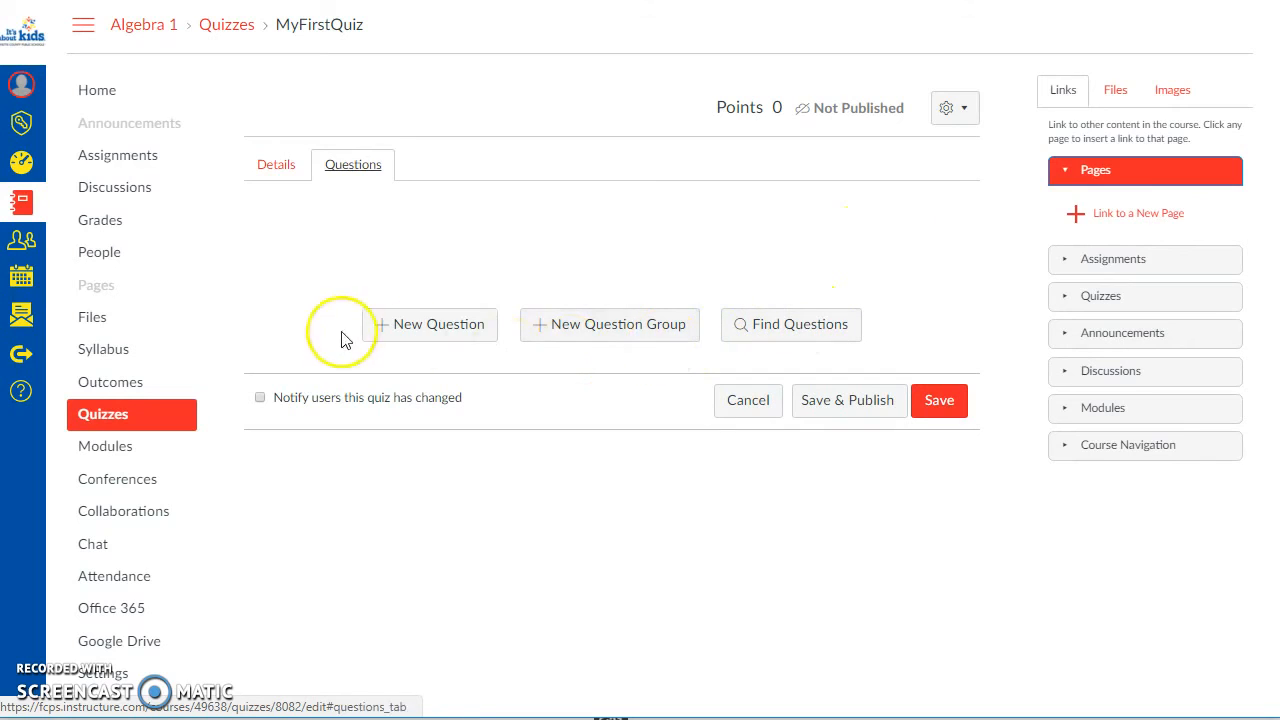
Step: Add a new question named PrepPhrasesQ1 to MyFirstQuiz and set its type to Multiple Choice
{"action": "left_click", "coordinate": [410, 333]}
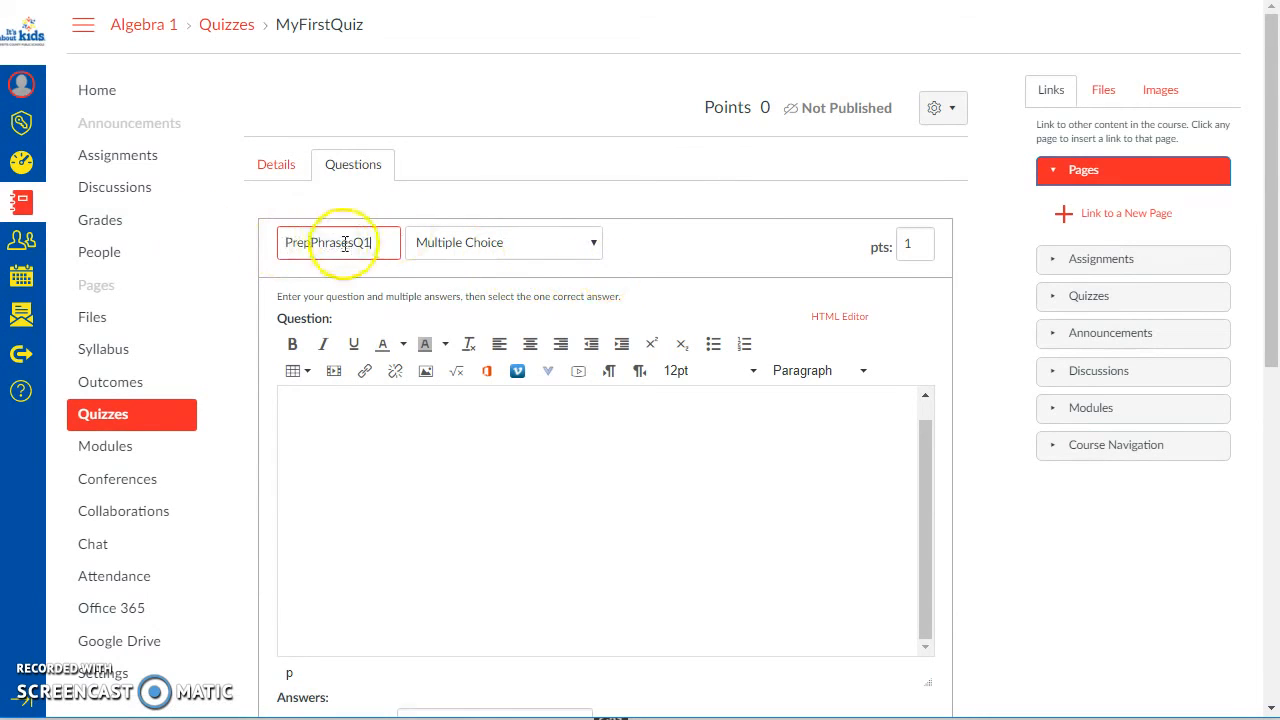
{"action": "left_click_drag", "start_coordinate": [349, 243], "coordinate": [263, 248]}
{"action": "left_click", "coordinate": [384, 245]}
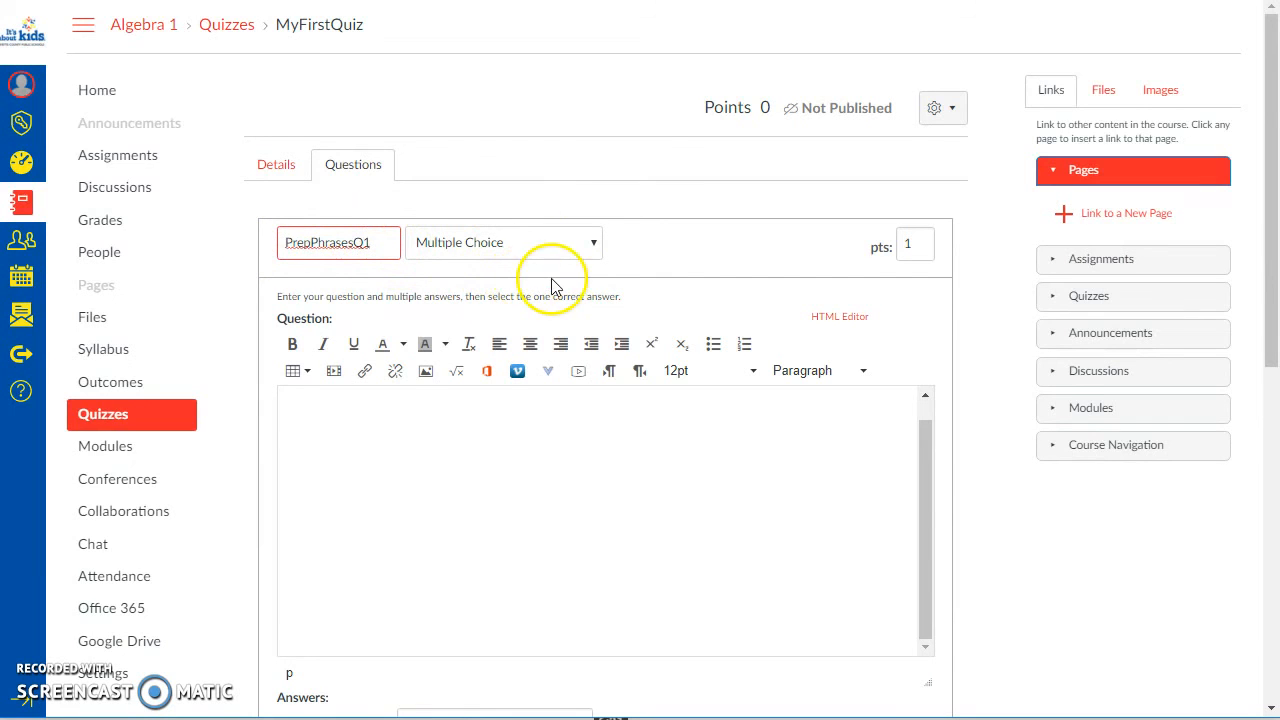
{"action": "scroll", "coordinate": [640, 300], "scroll_direction": "down", "scroll_amount": 2}
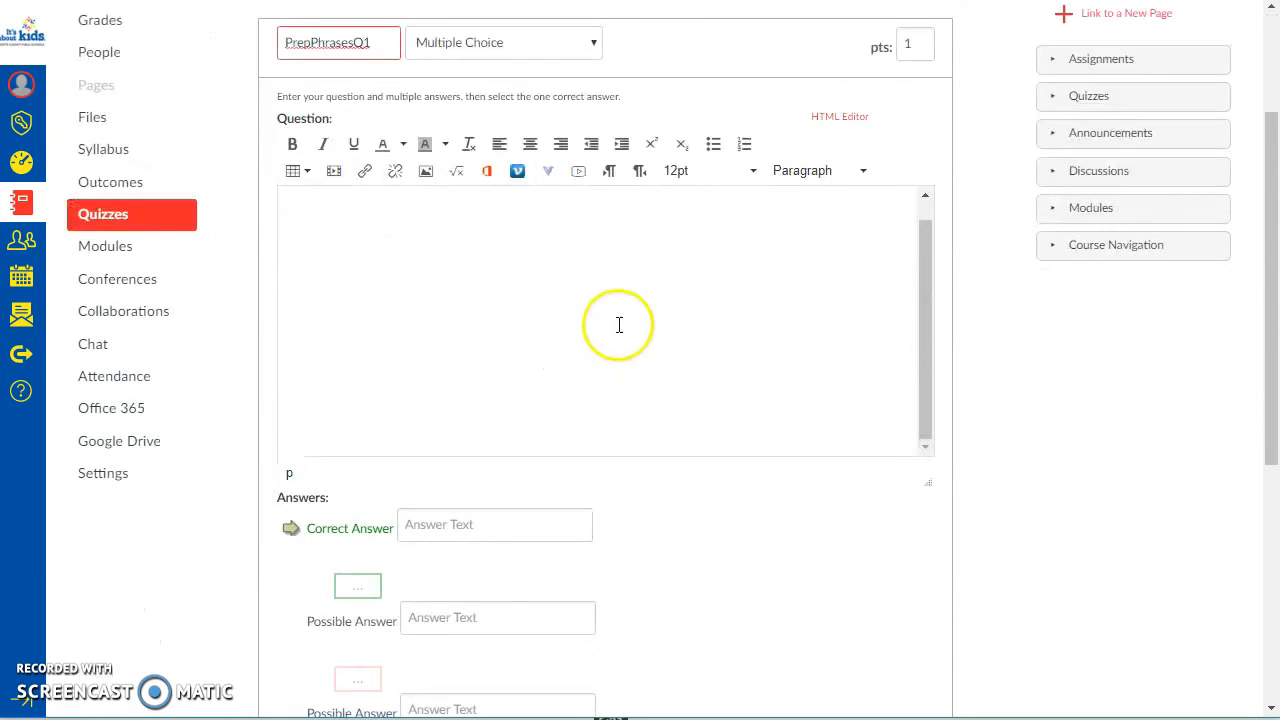
{"action": "left_click", "coordinate": [548, 44]}
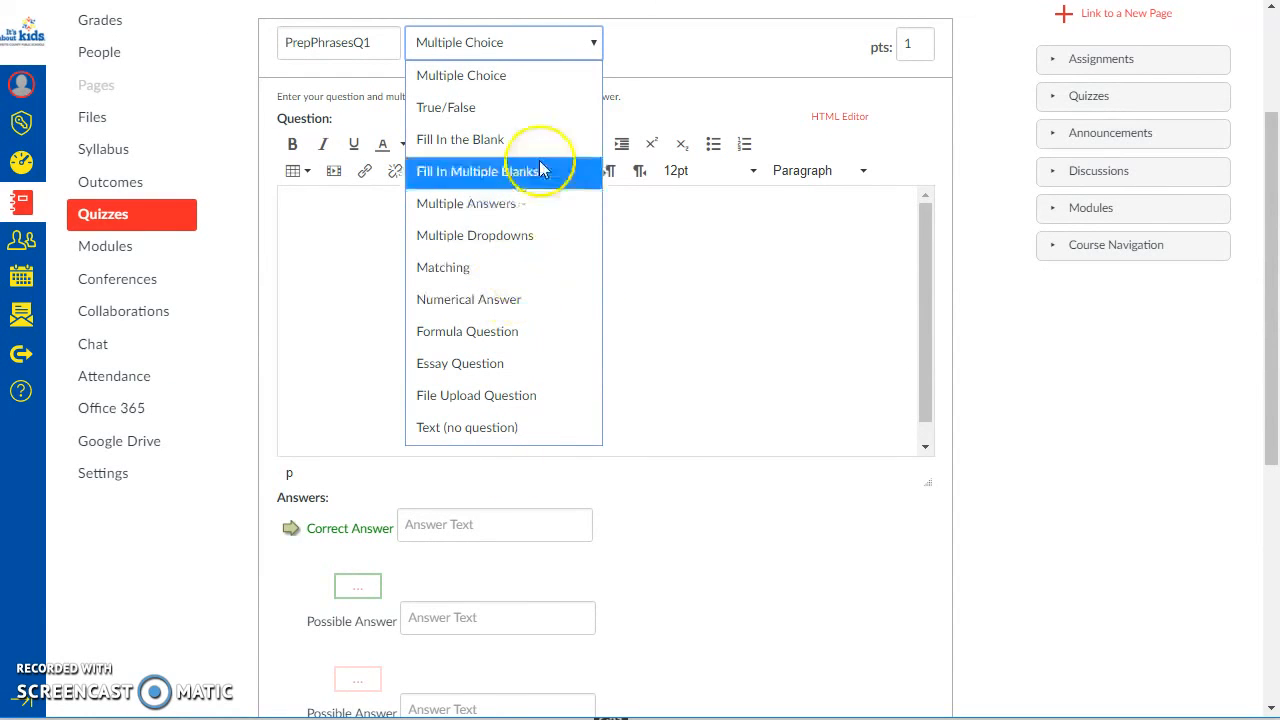
{"action": "left_click", "coordinate": [495, 76]}
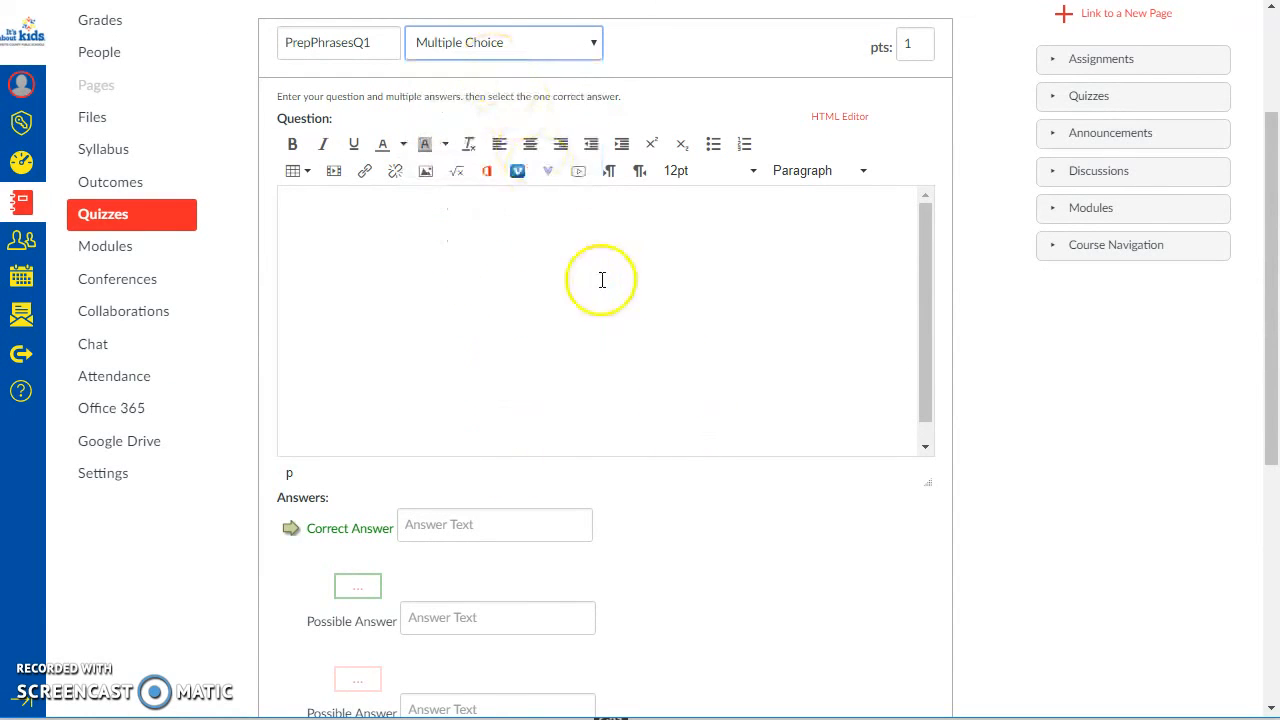
{"action": "scroll", "coordinate": [505, 309], "scroll_direction": "up", "scroll_amount": 1}
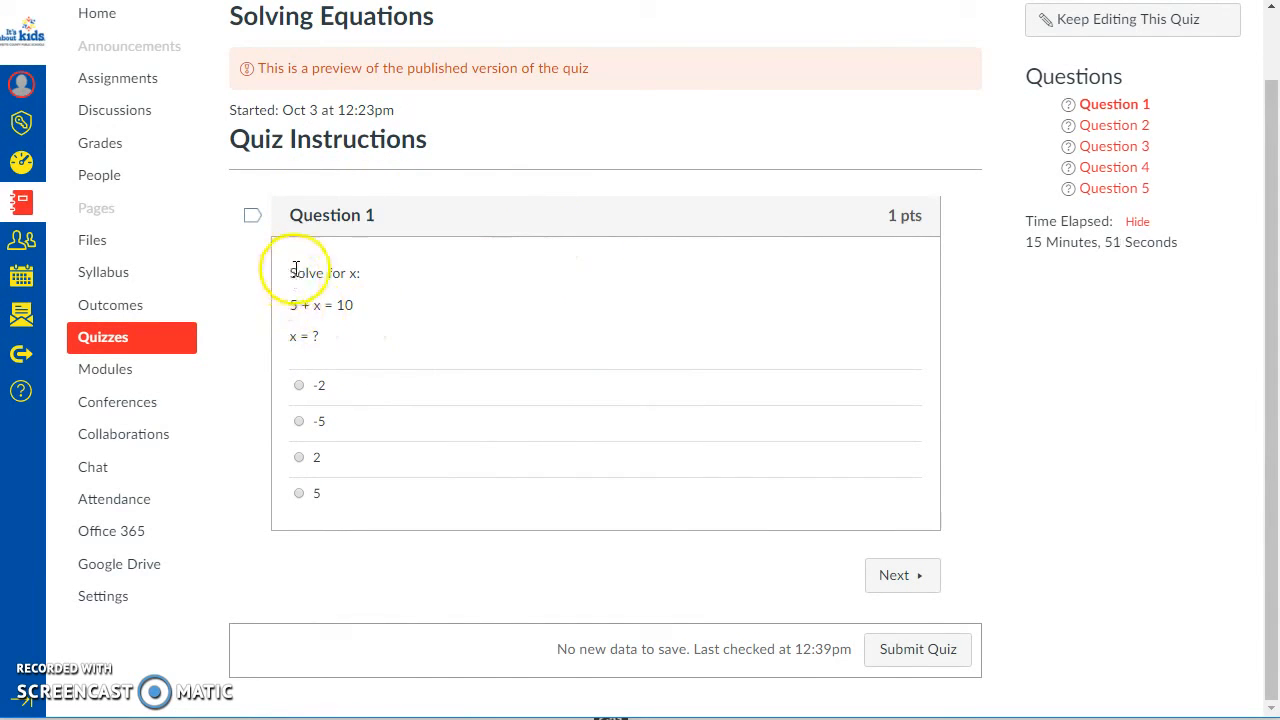
Step: In the Solving Equations quiz preview, answer Question 1 with 2 and advance to Question 2
{"action": "left_click_drag", "start_coordinate": [297, 273], "coordinate": [367, 362]}
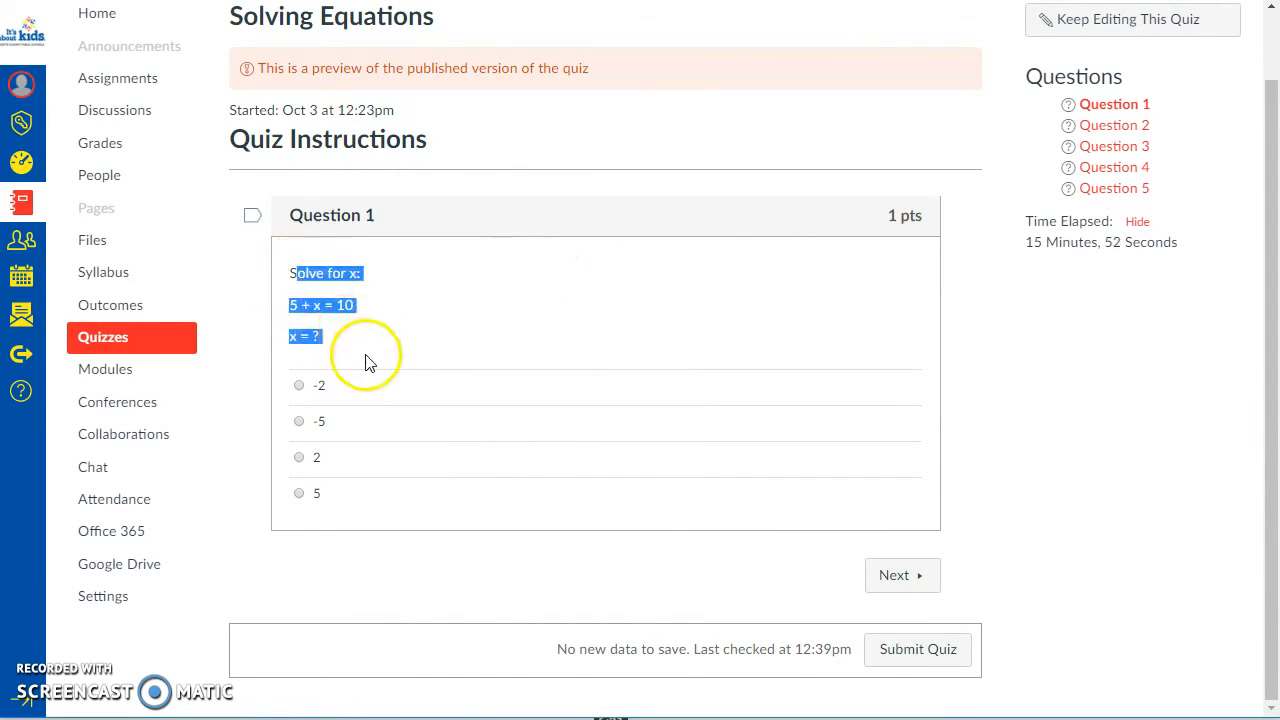
{"action": "left_click", "coordinate": [304, 393]}
{"action": "left_click", "coordinate": [299, 457]}
{"action": "left_click", "coordinate": [308, 402]}
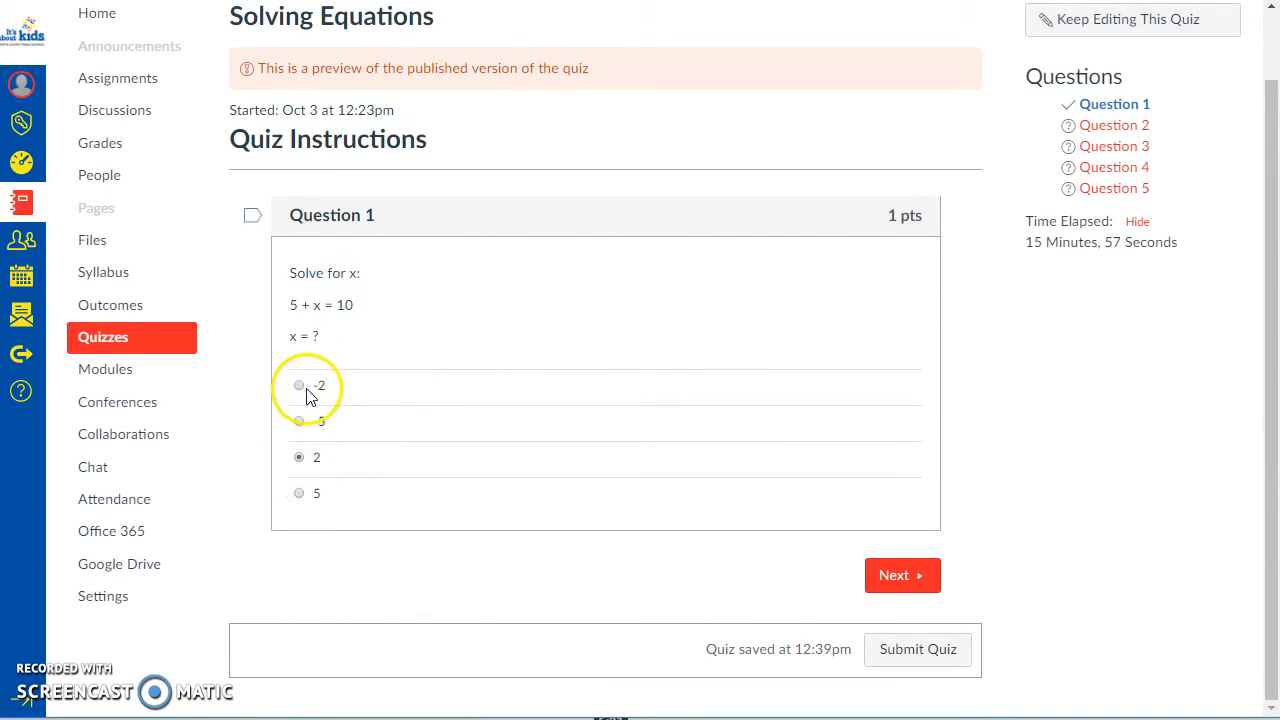
{"action": "left_click", "coordinate": [922, 585]}
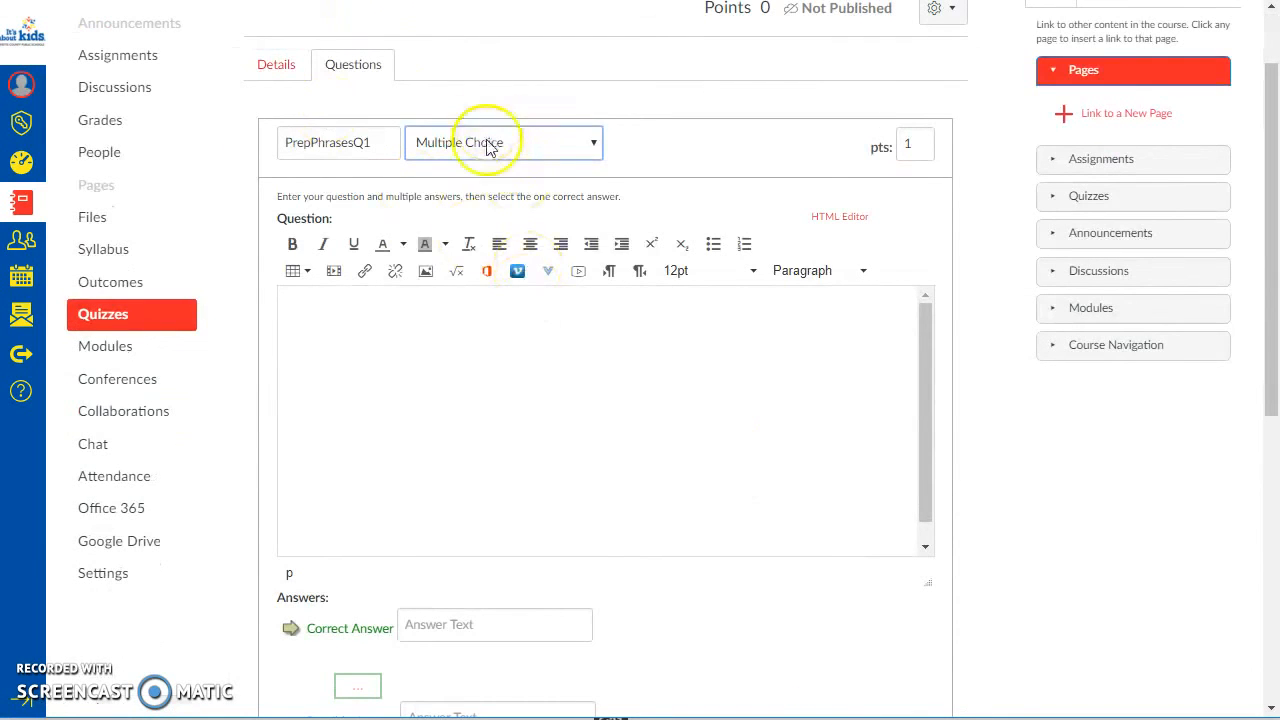
Step: Back in the MyFirstQuiz editor, keep PrepPhrasesQ1 as Multiple Choice and enter "question" as its question text
{"action": "left_click", "coordinate": [488, 145]}
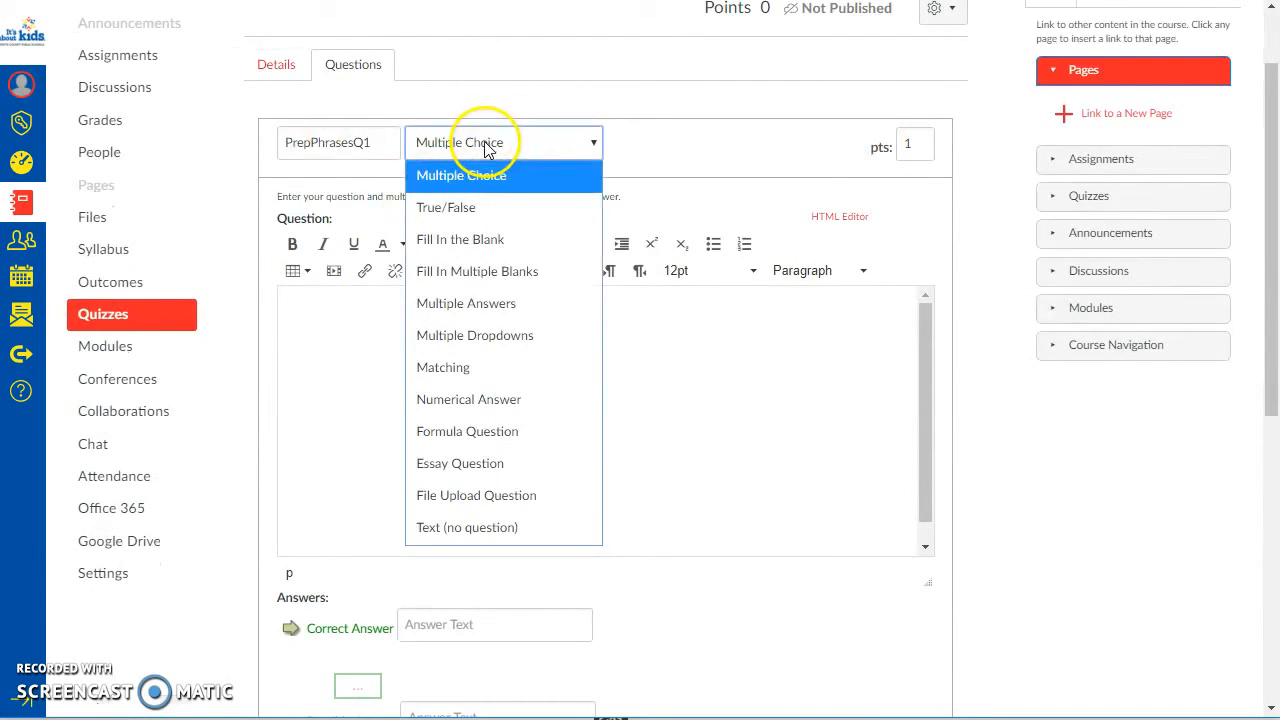
{"action": "left_click", "coordinate": [488, 146]}
{"action": "left_click", "coordinate": [421, 300]}
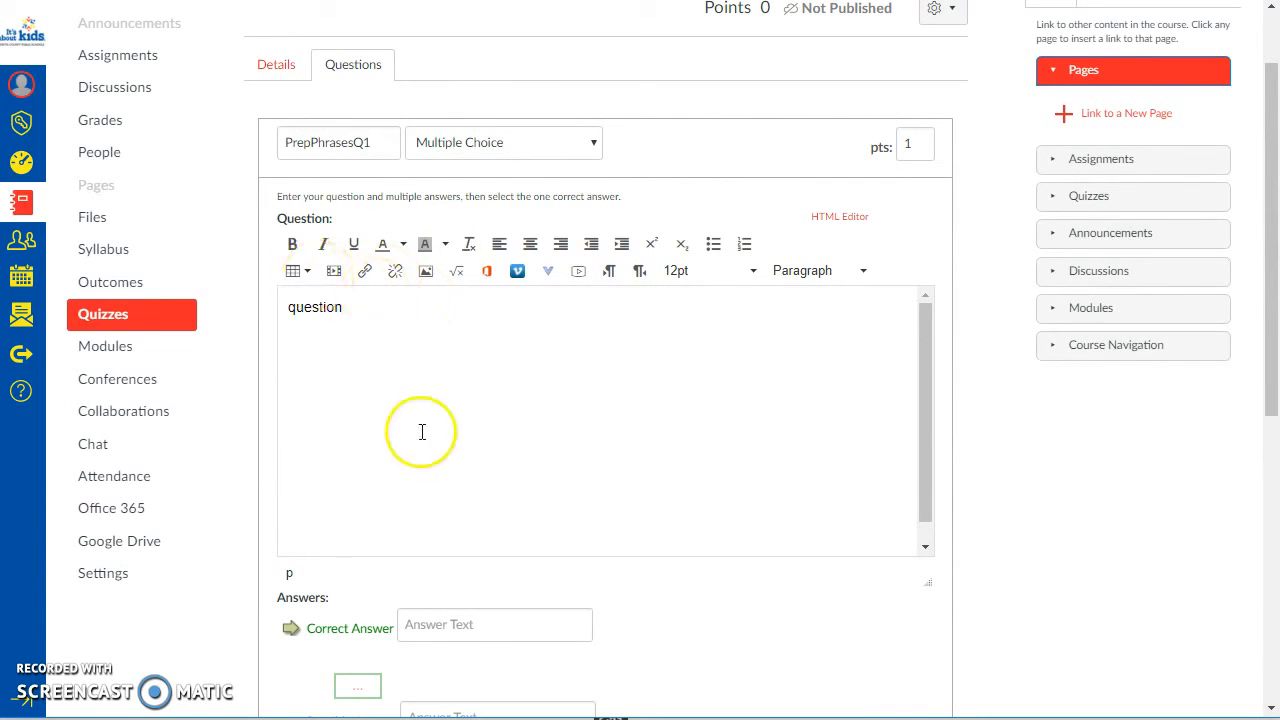
Step: Fill in the four answer choices of PrepPhrasesQ1 with 2, 3, 6 and 100
{"action": "scroll", "coordinate": [420, 431], "scroll_direction": "down", "scroll_amount": 4}
{"action": "left_click", "coordinate": [474, 221]}
{"action": "left_click", "coordinate": [477, 314]}
{"action": "left_click", "coordinate": [445, 228]}
{"action": "type", "text": "2"}
{"action": "left_click", "coordinate": [449, 317]}
{"action": "type", "text": "3"}
{"action": "left_click", "coordinate": [442, 420]}
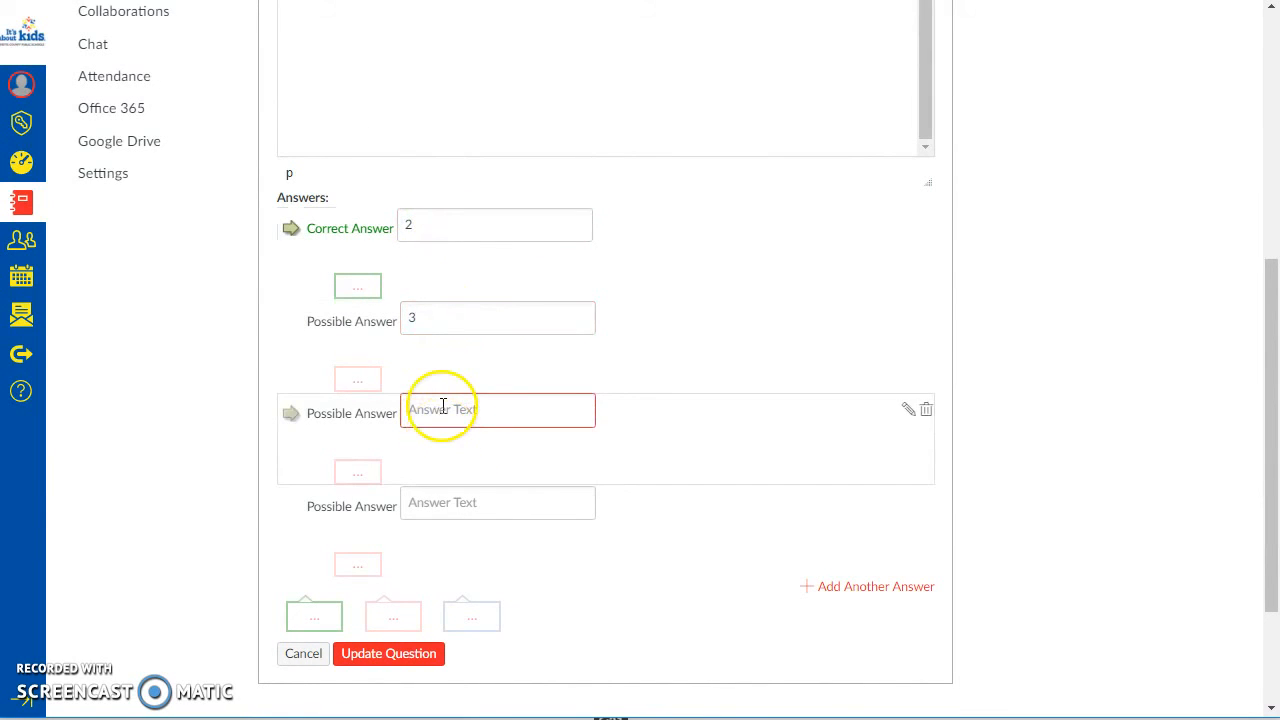
{"action": "type", "text": "6"}
{"action": "left_click", "coordinate": [443, 508]}
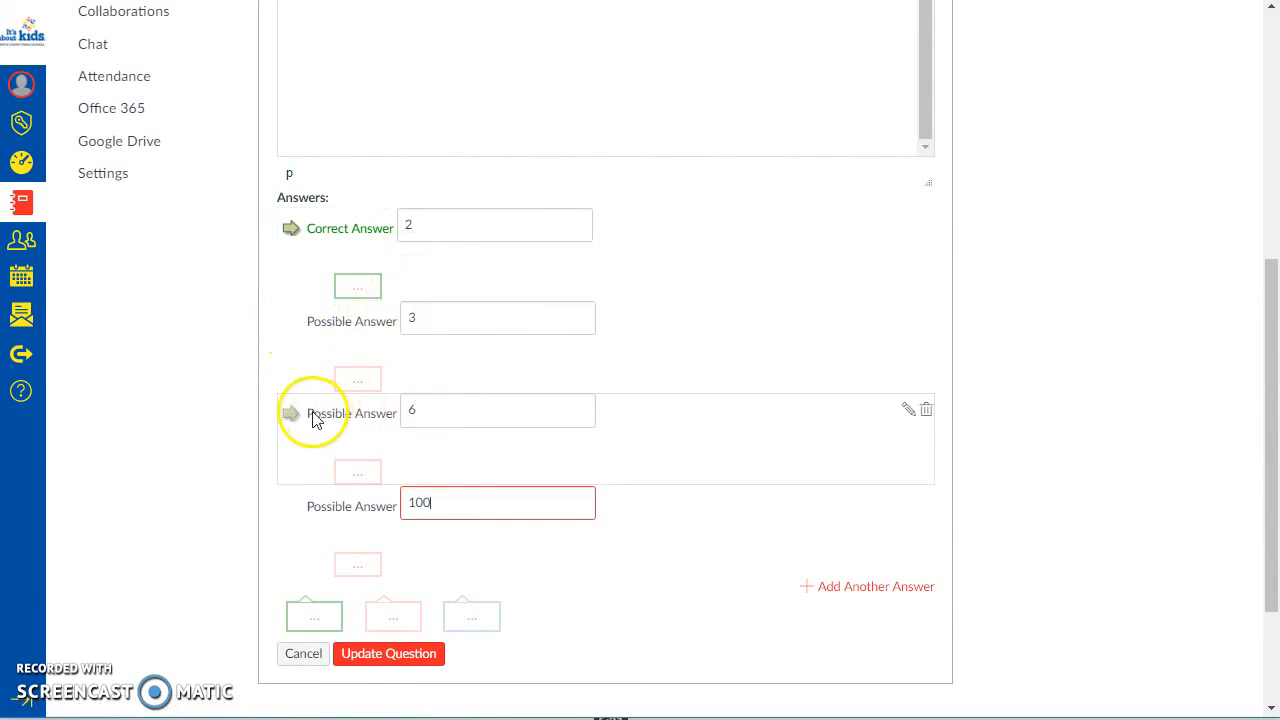
Step: Mark answer 3 as the correct answer for PrepPhrasesQ1
{"action": "left_click", "coordinate": [291, 322]}
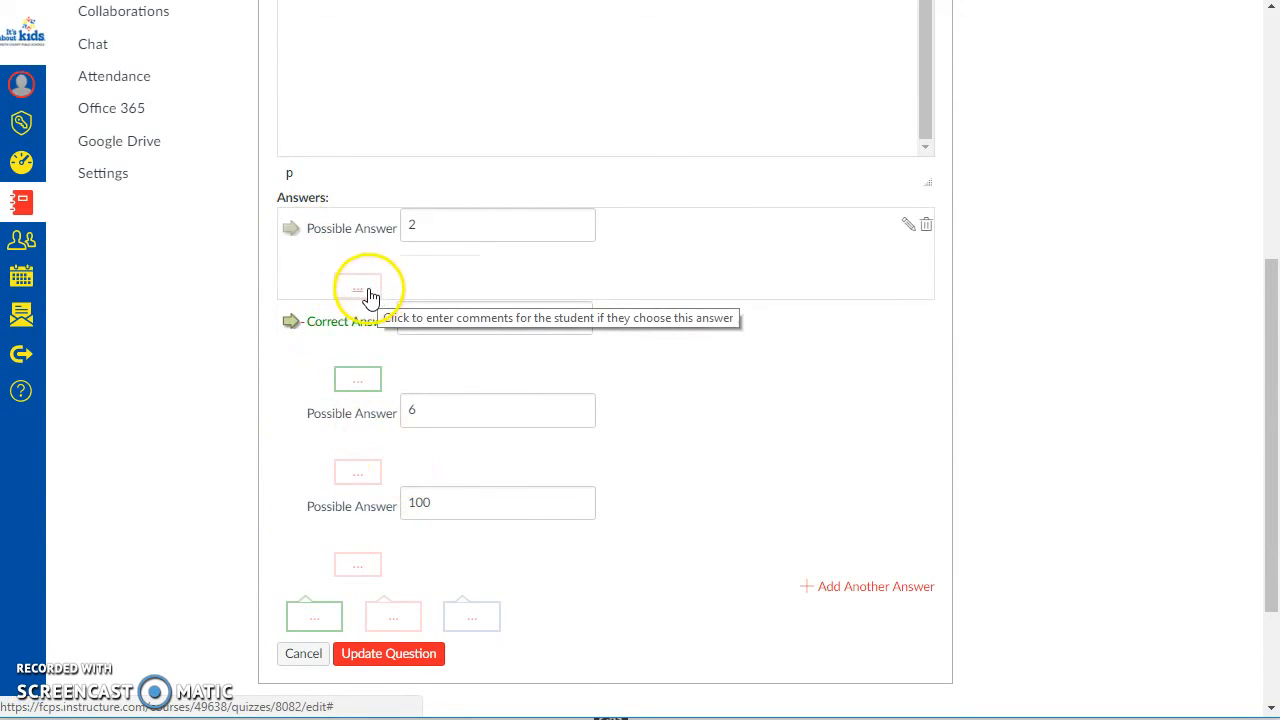
{"action": "left_click_drag", "start_coordinate": [443, 223], "coordinate": [393, 229]}
{"action": "left_click", "coordinate": [165, 408]}
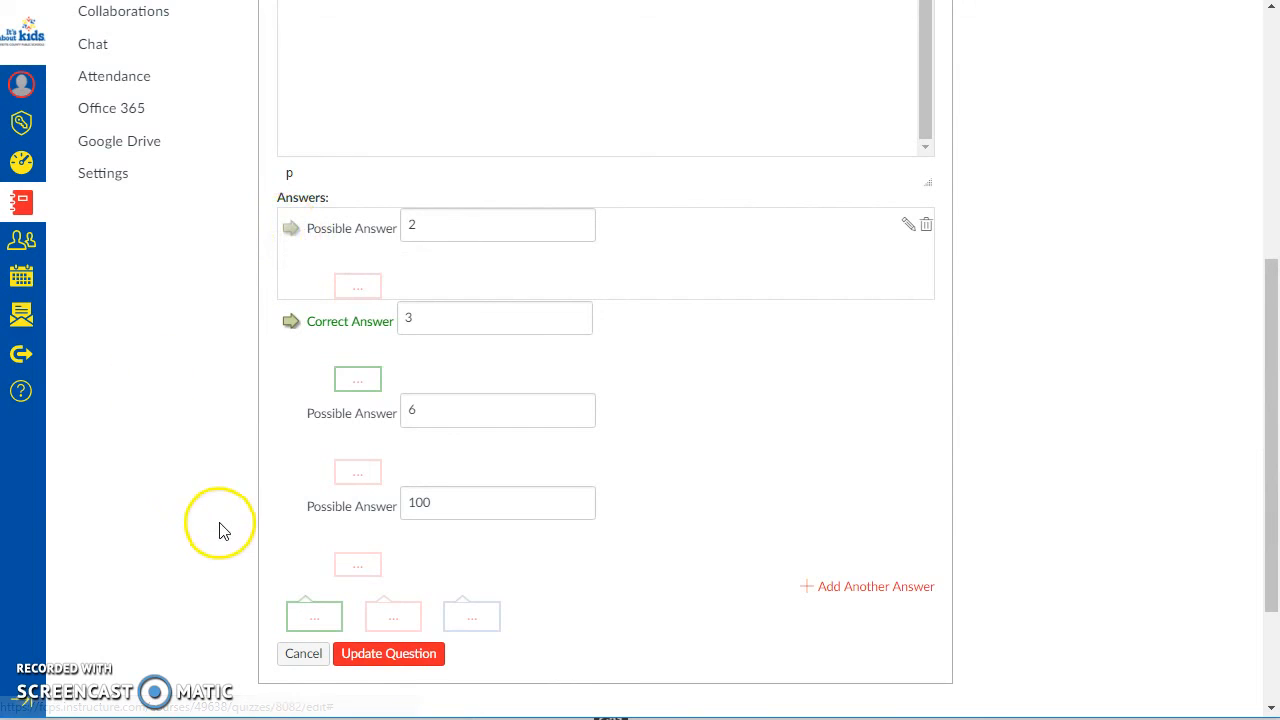
Step: Add the comment "you subtracted when you should have added" to answer 2 of PrepPhrasesQ1
{"action": "left_click", "coordinate": [361, 293]}
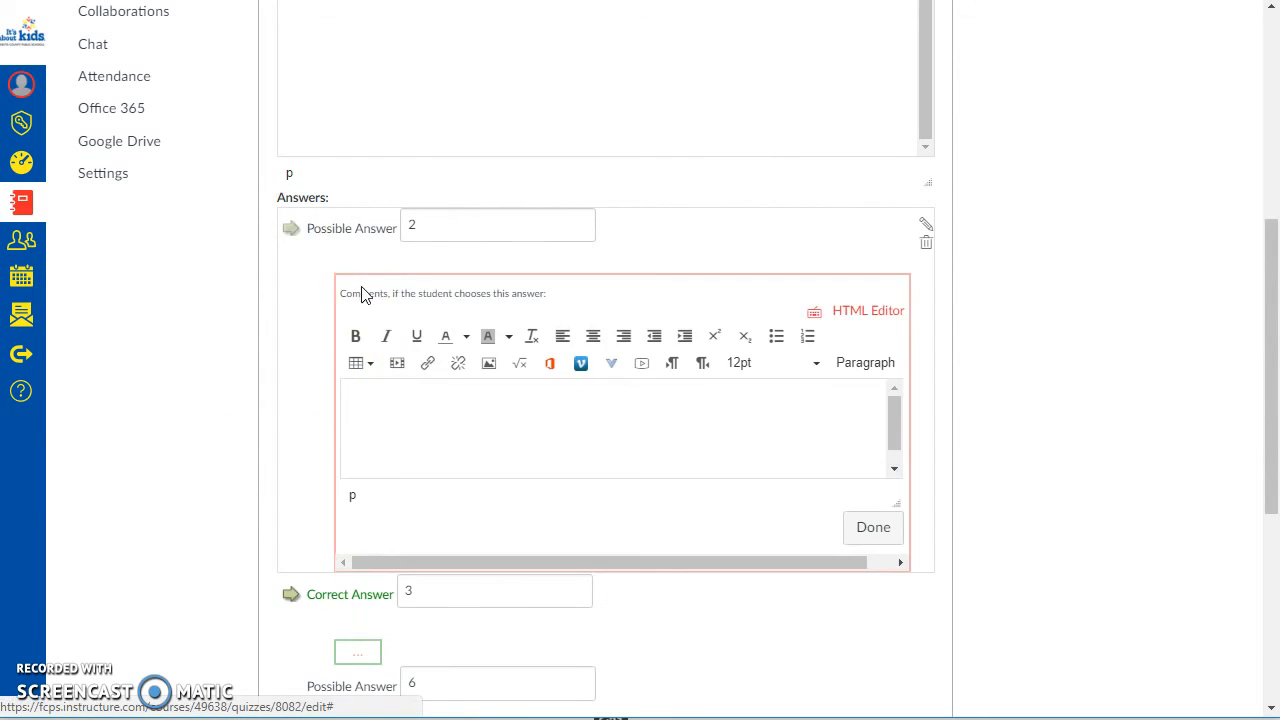
{"action": "left_click", "coordinate": [423, 425]}
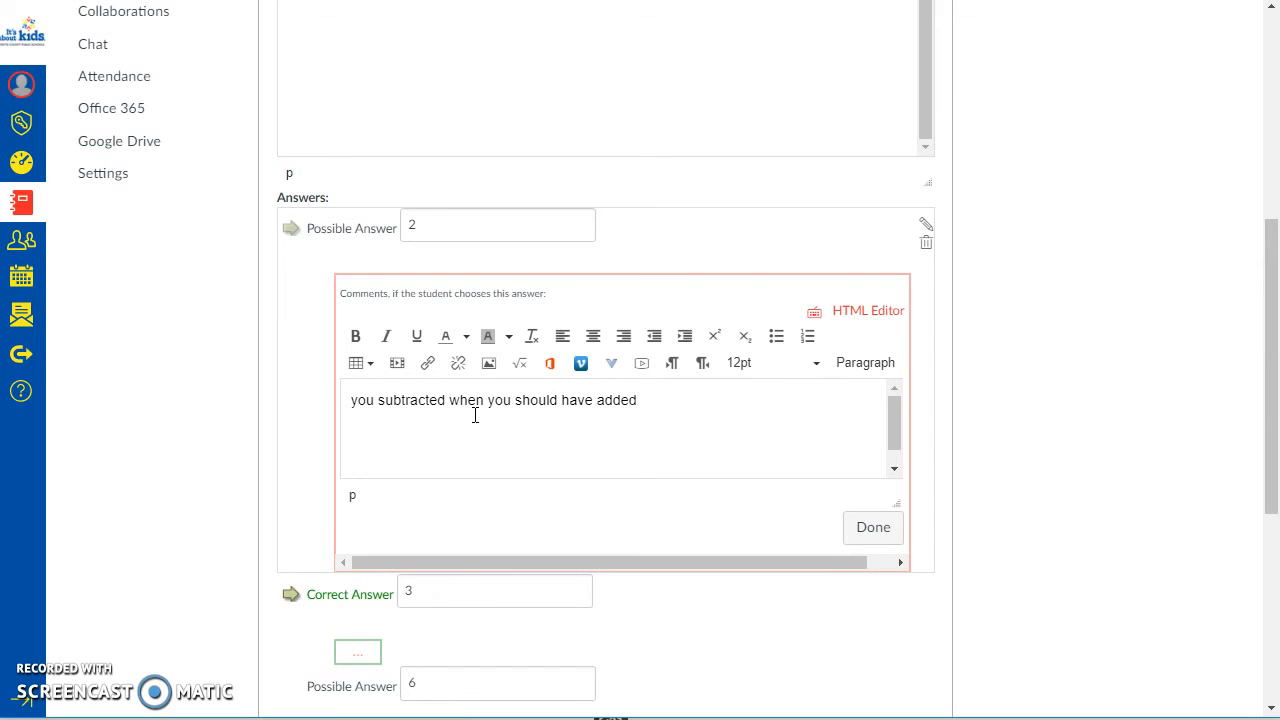
{"action": "left_click", "coordinate": [868, 525]}
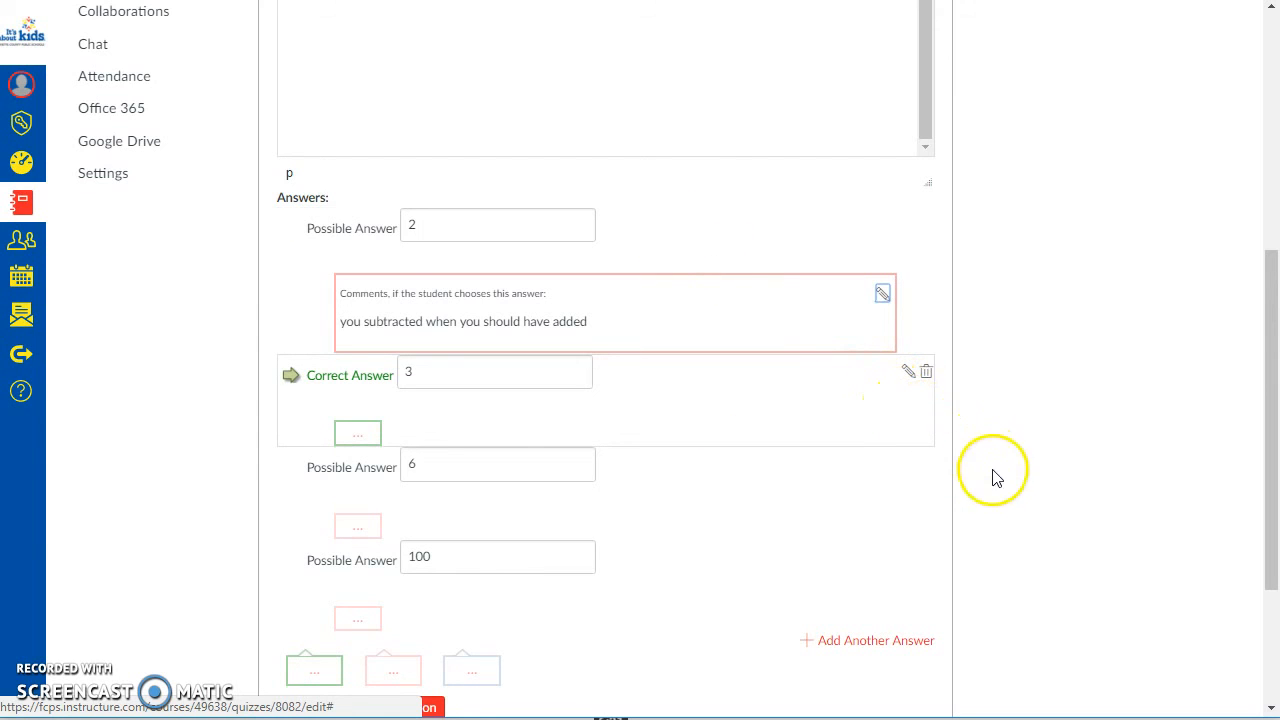
Step: Review the answers of PrepPhrasesQ1 and save the question to the quiz
{"action": "scroll", "coordinate": [749, 534], "scroll_direction": "down", "scroll_amount": 1}
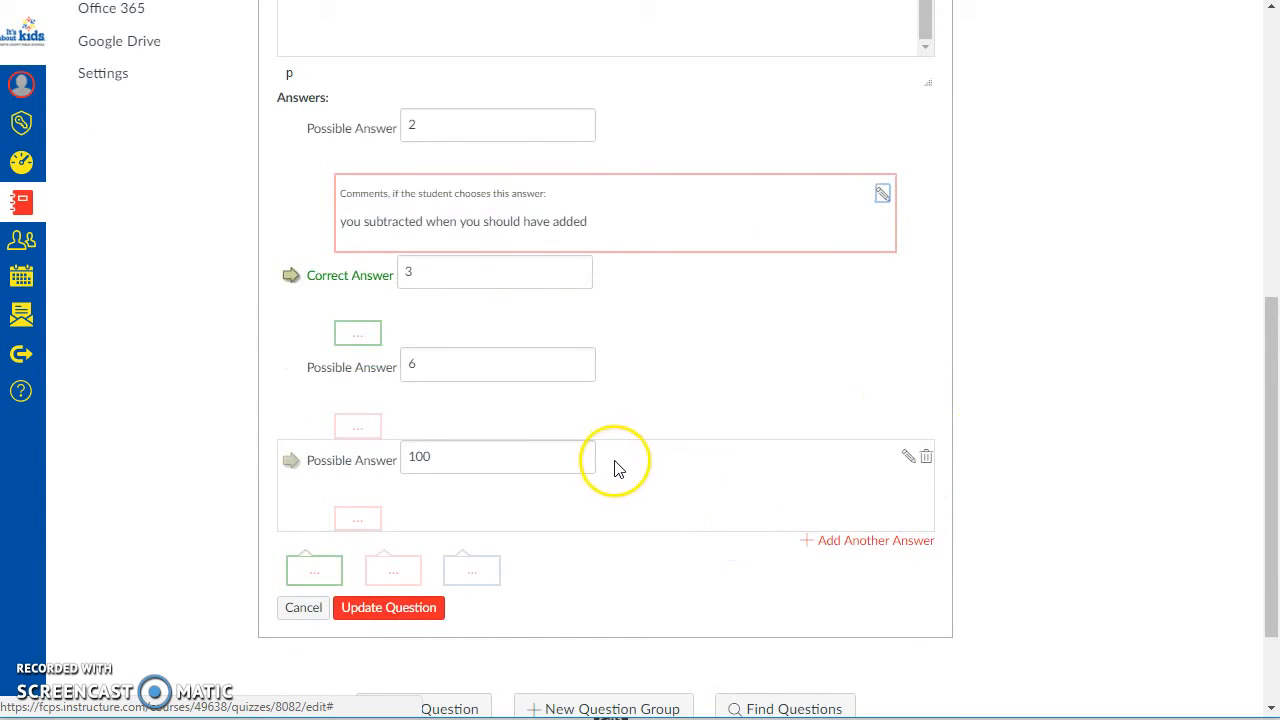
{"action": "left_click", "coordinate": [420, 124]}
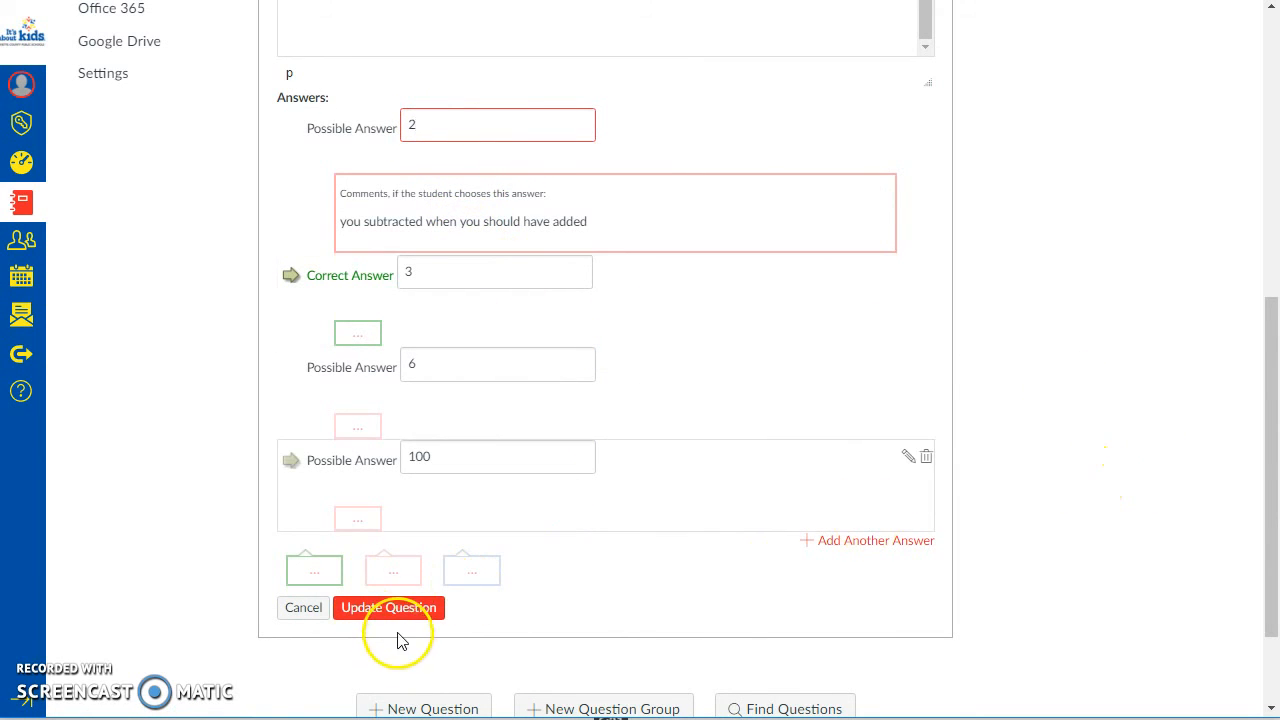
{"action": "scroll", "coordinate": [443, 246], "scroll_direction": "up", "scroll_amount": 3}
{"action": "scroll", "coordinate": [443, 243], "scroll_direction": "down", "scroll_amount": 4}
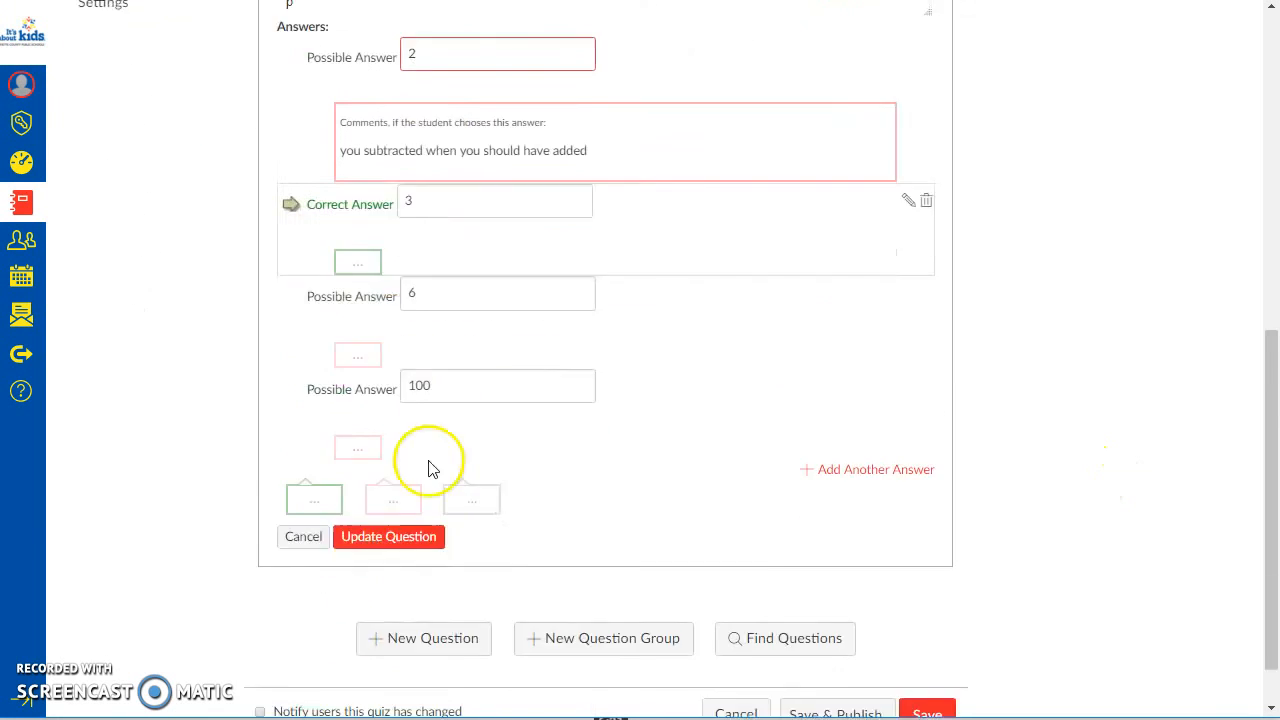
{"action": "left_click", "coordinate": [400, 486]}
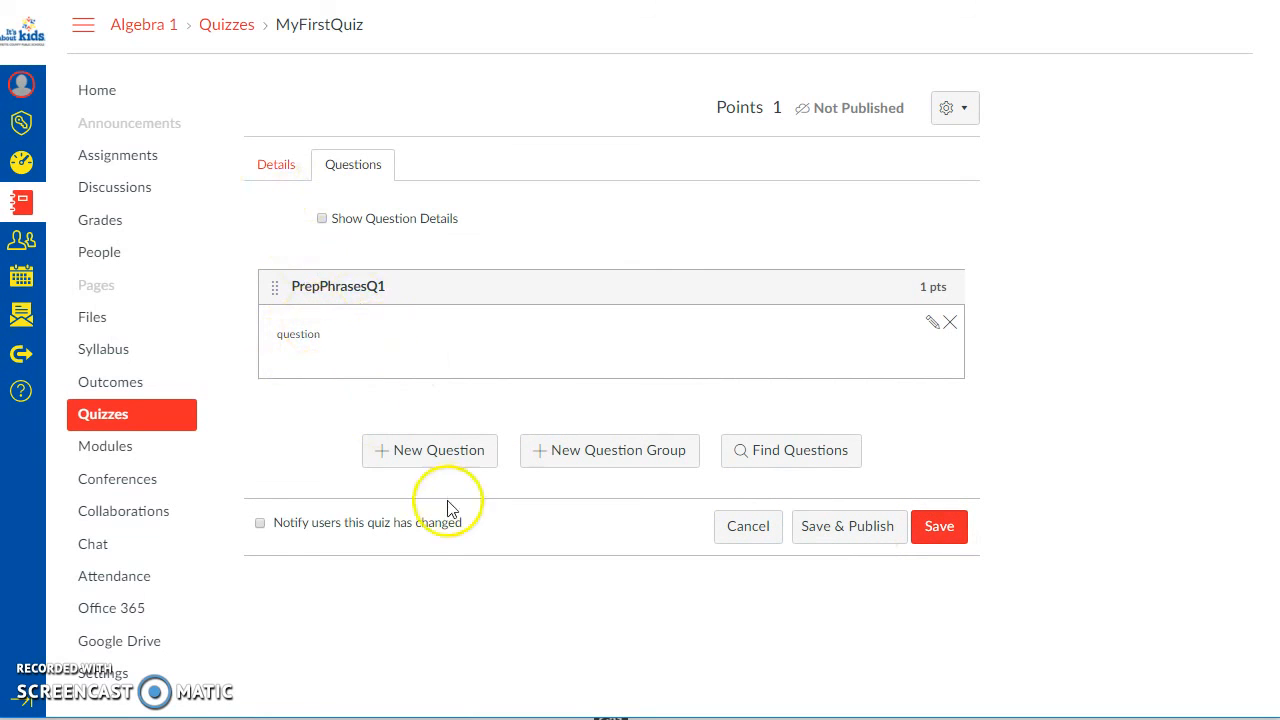
Step: Add a second question named PrepPhrasesQ2 and set its type to Multiple Answers
{"action": "left_click", "coordinate": [437, 451]}
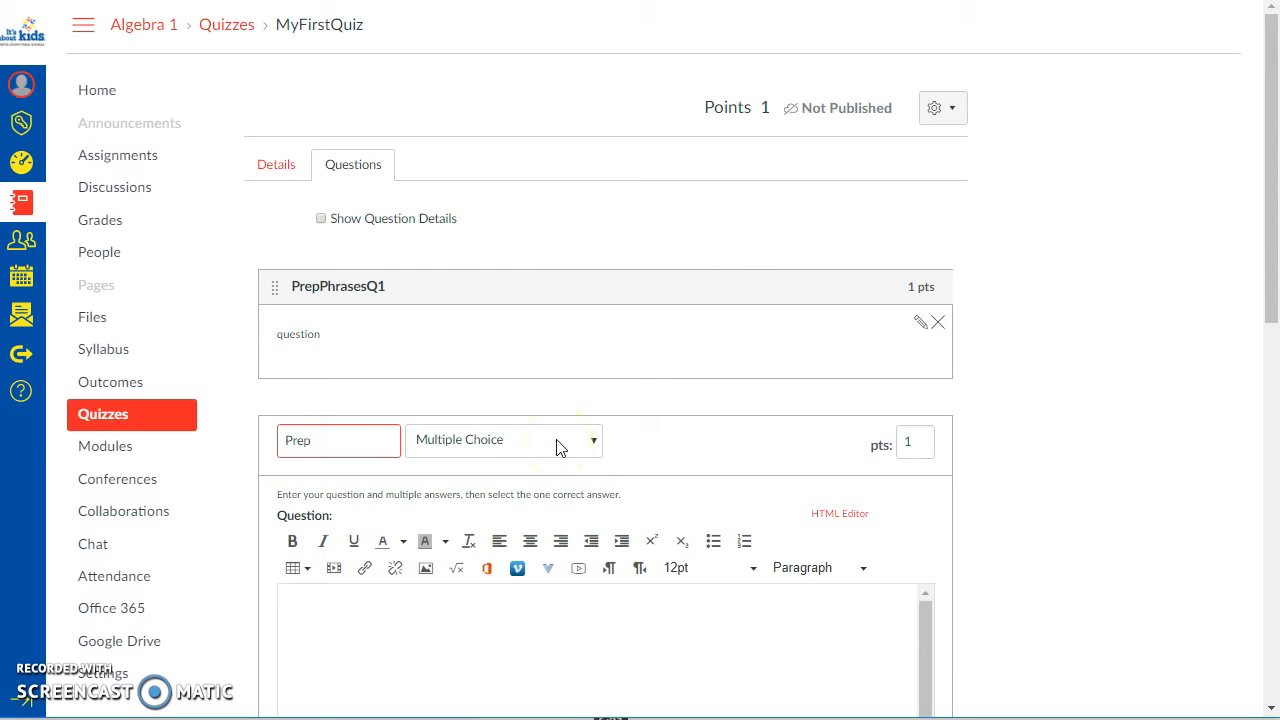
{"action": "type", "text": "PrepPhrasesQ2"}
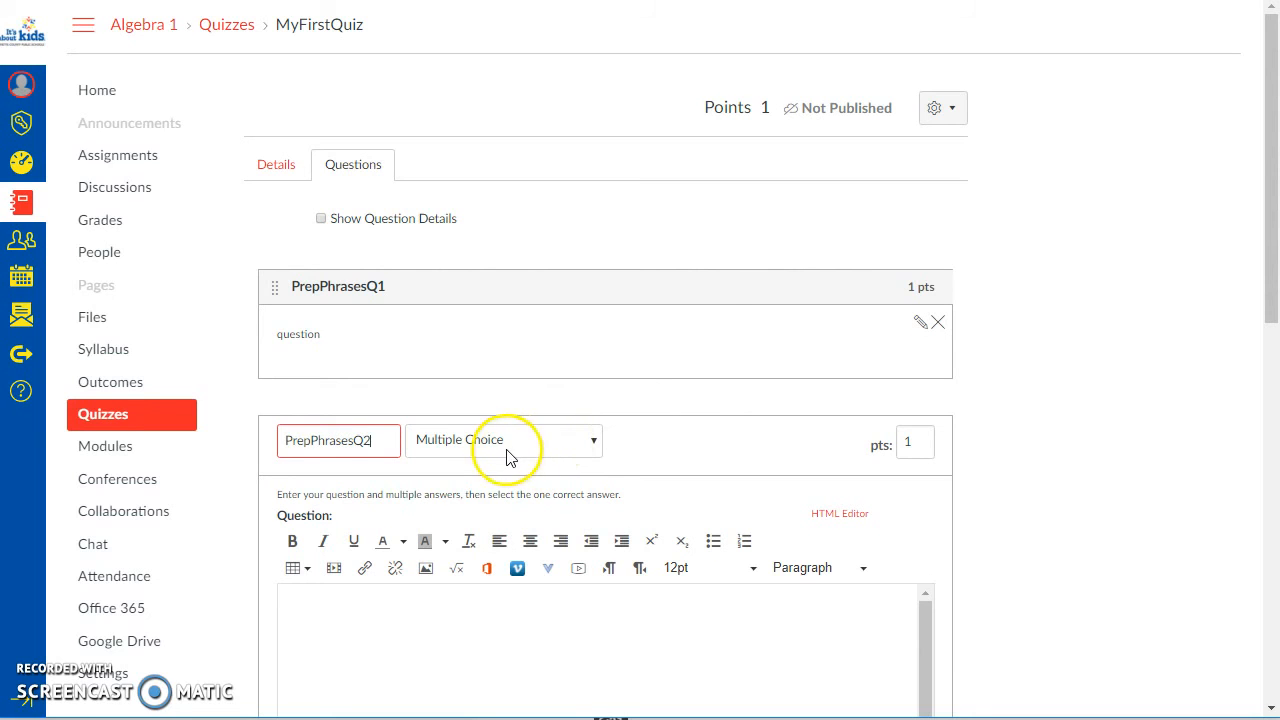
{"action": "left_click", "coordinate": [512, 448]}
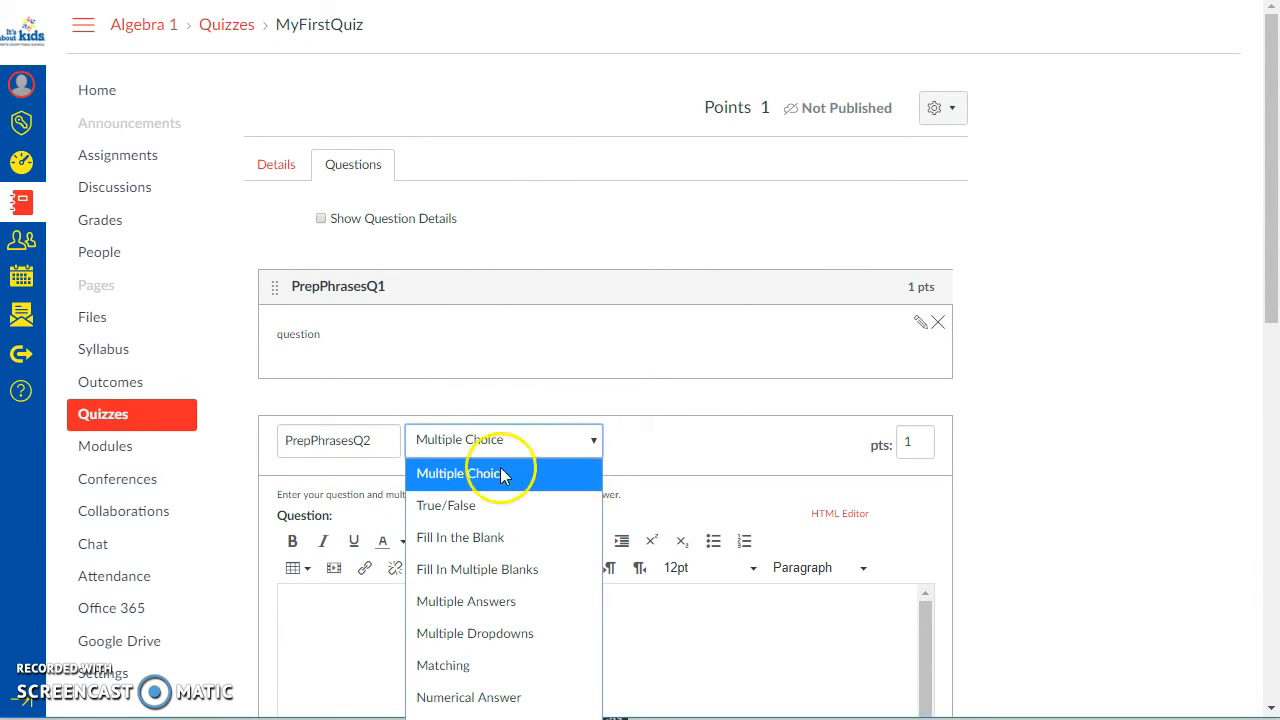
{"action": "left_click", "coordinate": [467, 605]}
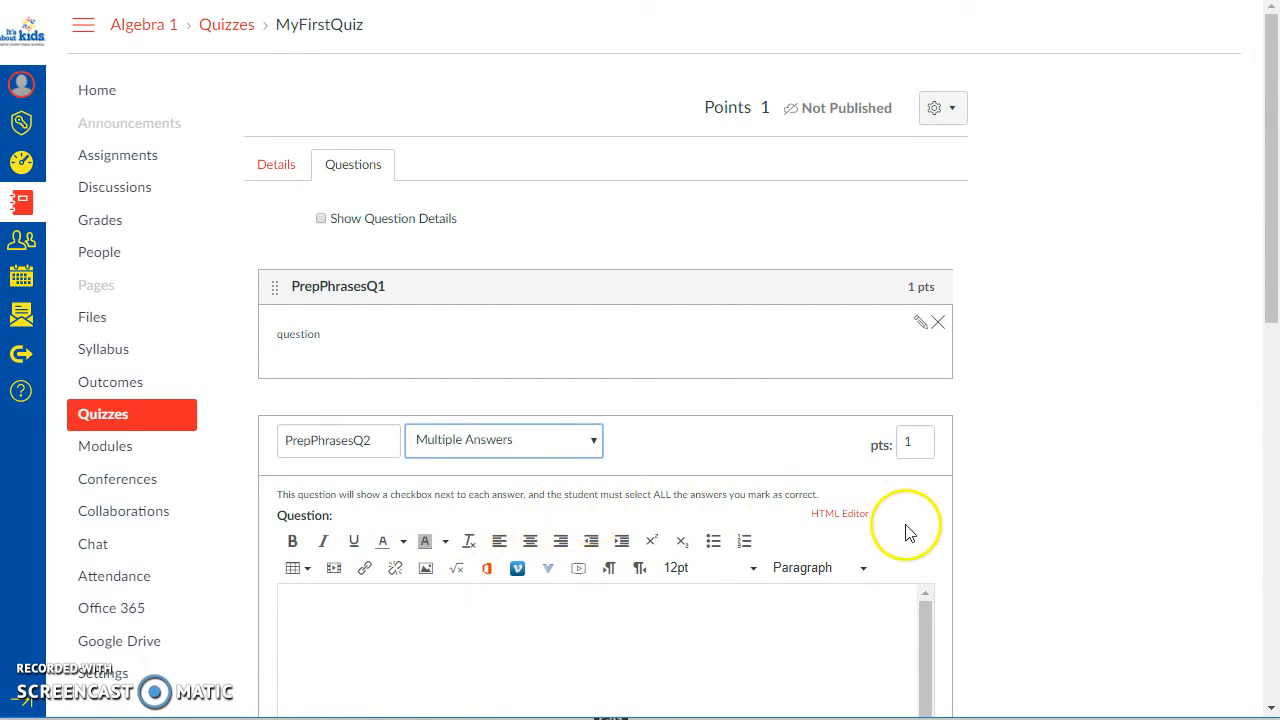
{"action": "scroll", "coordinate": [912, 536], "scroll_direction": "down", "scroll_amount": 2}
{"action": "scroll", "coordinate": [654, 429], "scroll_direction": "down", "scroll_amount": 1}
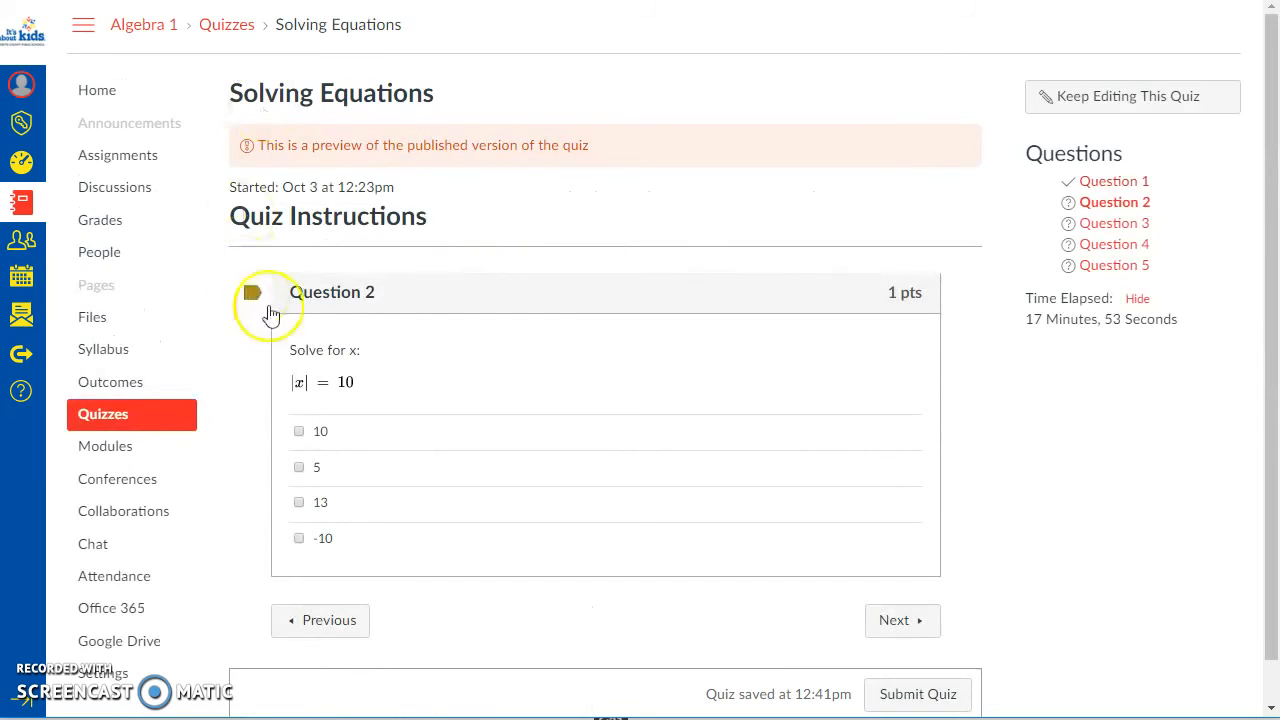
Step: In the Solving Equations preview, try out the Question 2 checkboxes and leave only 10 and -10 selected
{"action": "scroll", "coordinate": [329, 331], "scroll_direction": "down", "scroll_amount": 1}
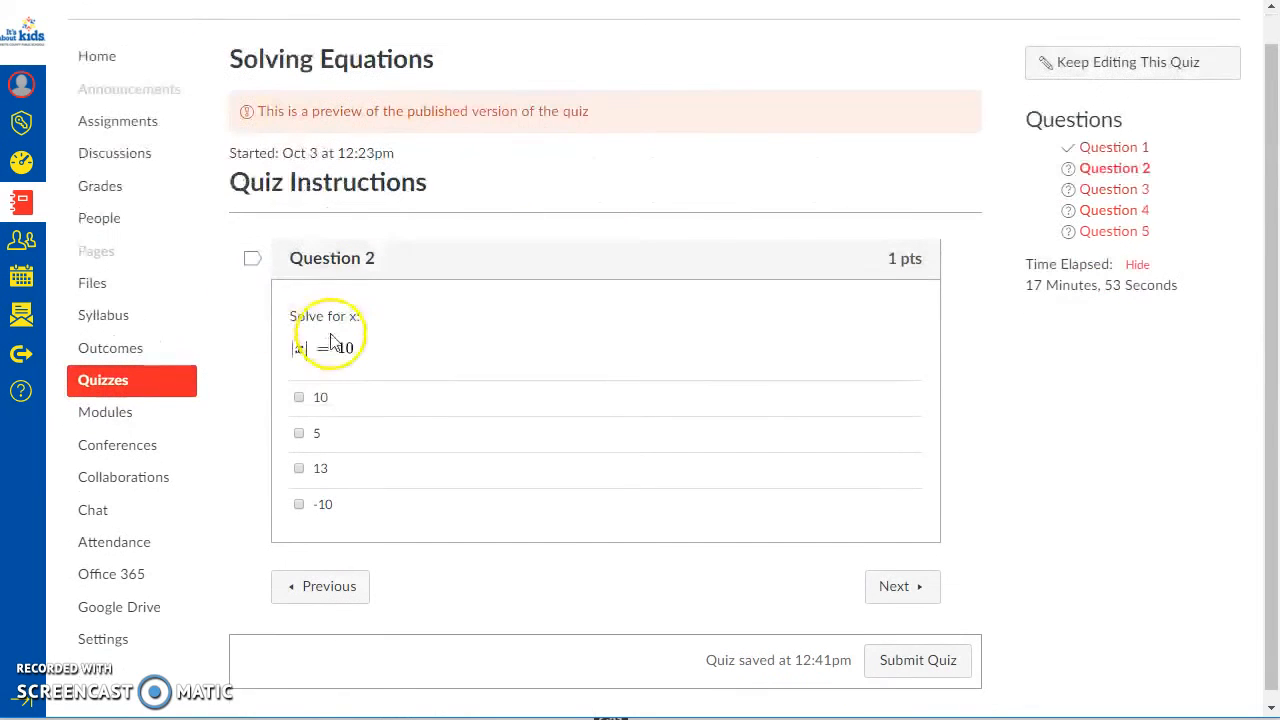
{"action": "left_click", "coordinate": [298, 386]}
{"action": "left_click", "coordinate": [298, 422]}
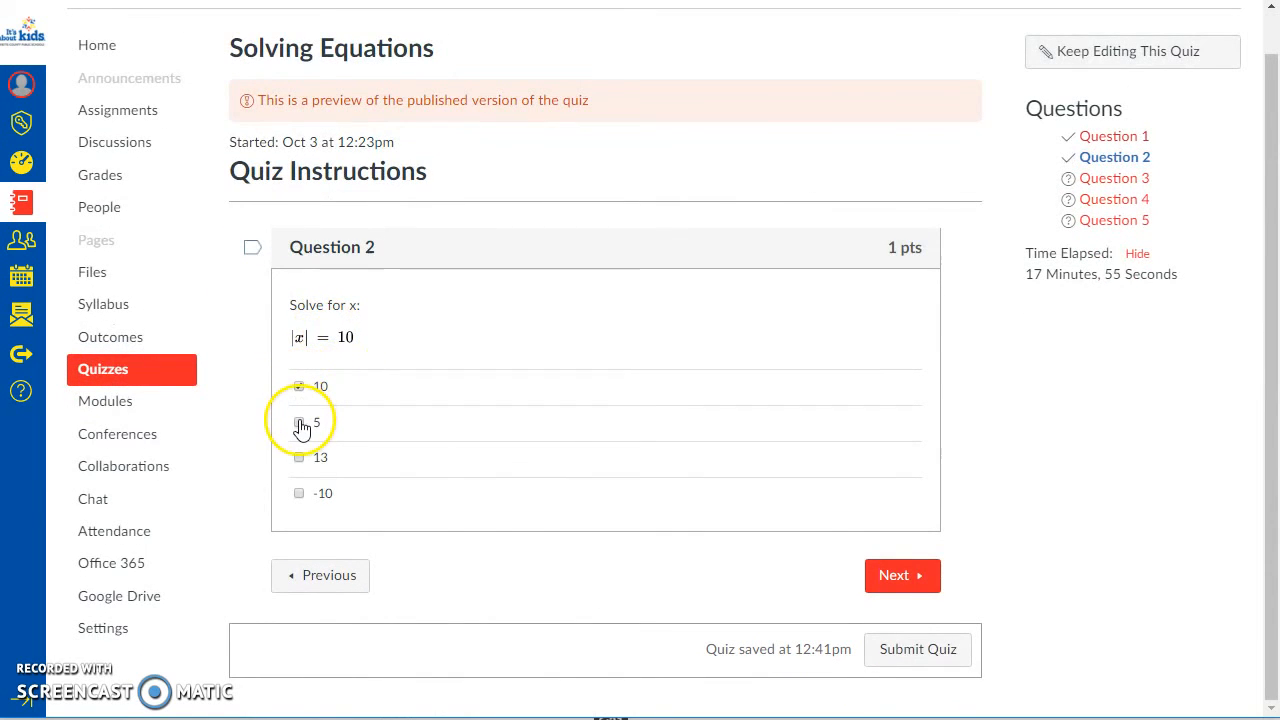
{"action": "left_click", "coordinate": [298, 458]}
{"action": "left_click", "coordinate": [298, 494]}
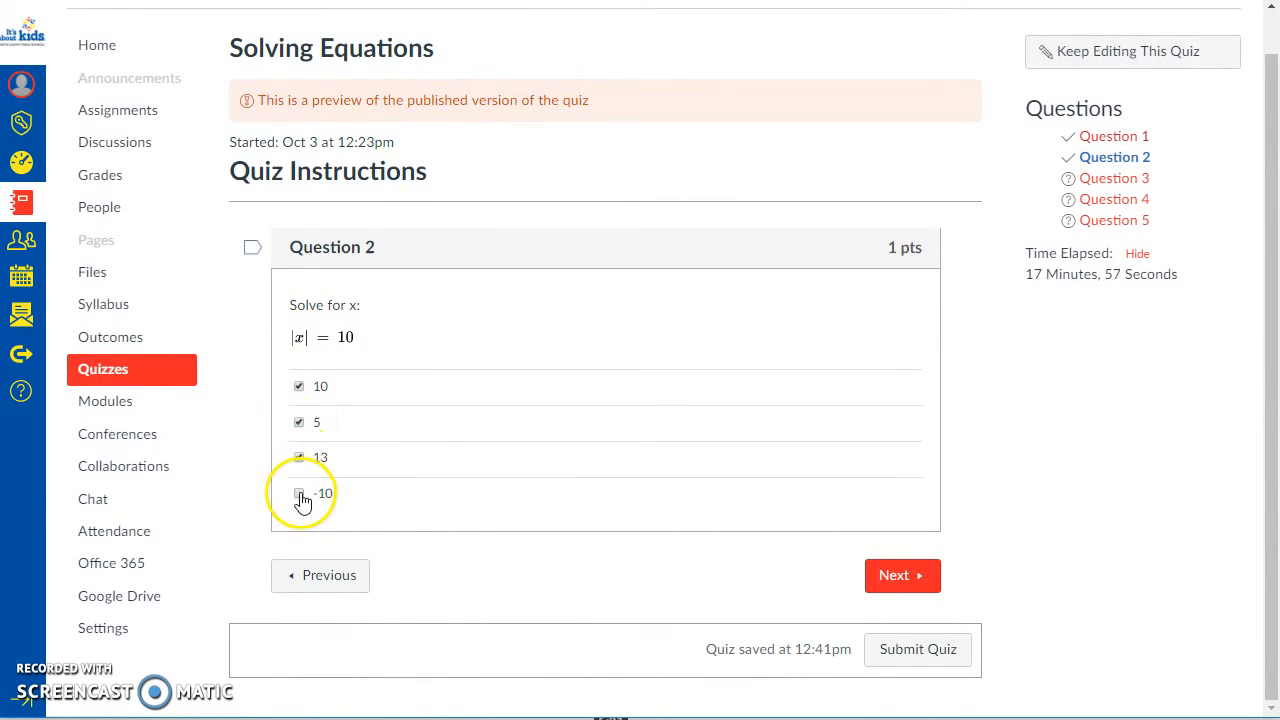
{"action": "left_click", "coordinate": [298, 423]}
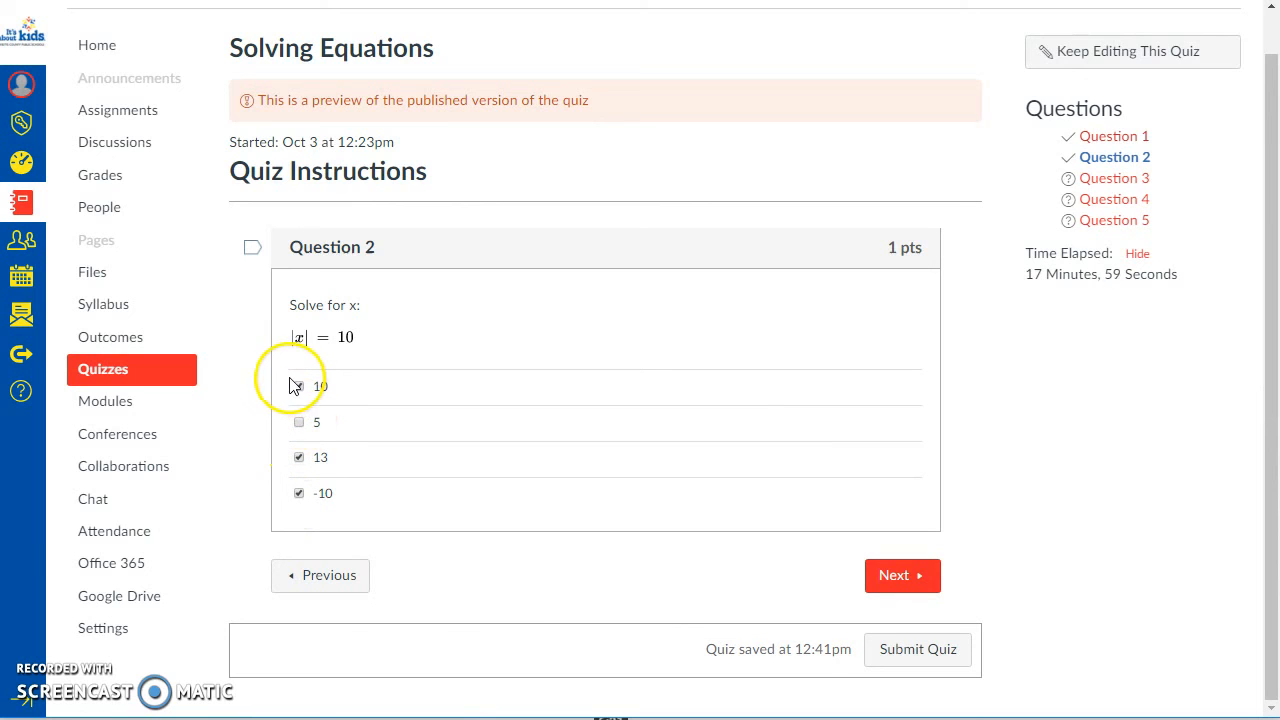
{"action": "left_click", "coordinate": [298, 386]}
{"action": "left_click", "coordinate": [298, 458]}
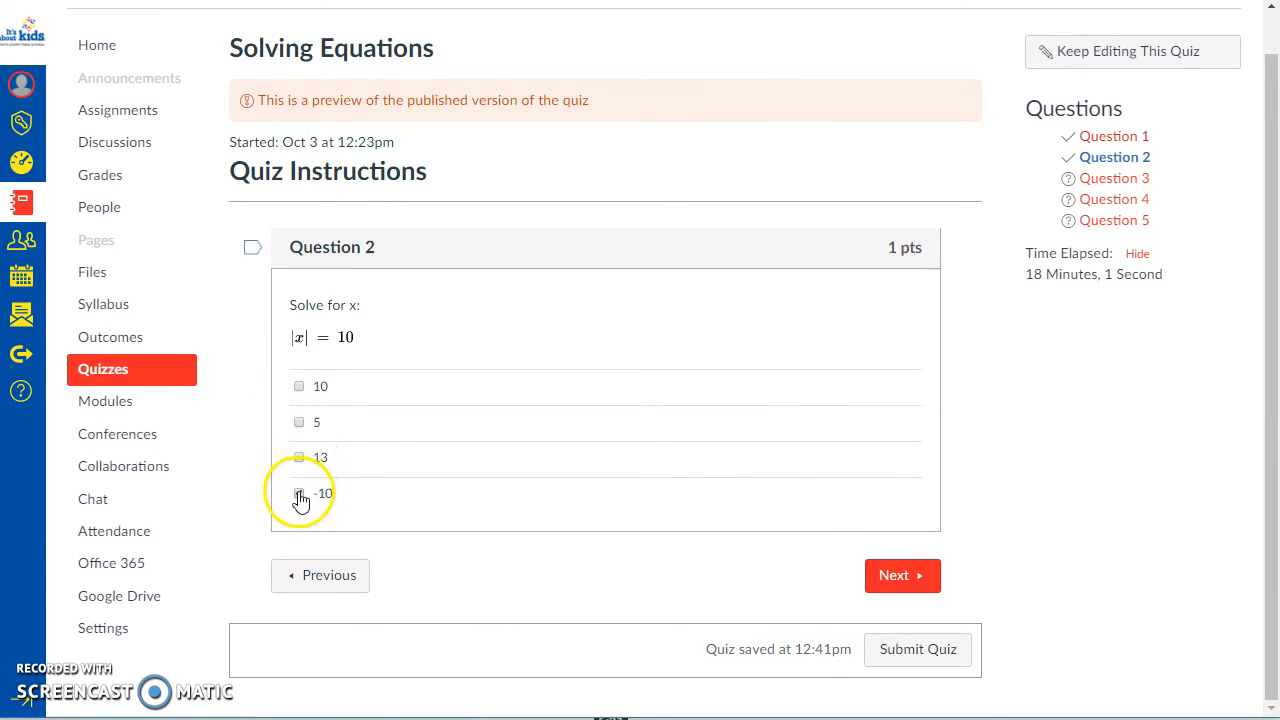
{"action": "left_click", "coordinate": [298, 494]}
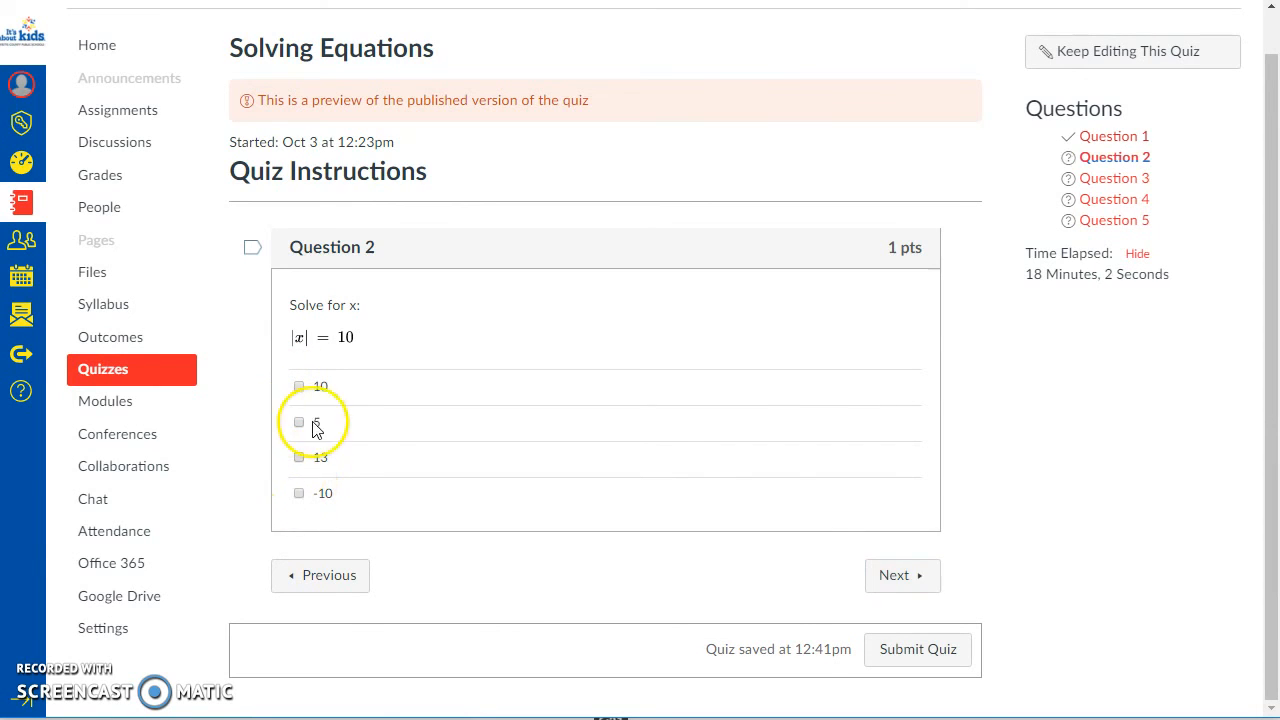
{"action": "left_click", "coordinate": [299, 494]}
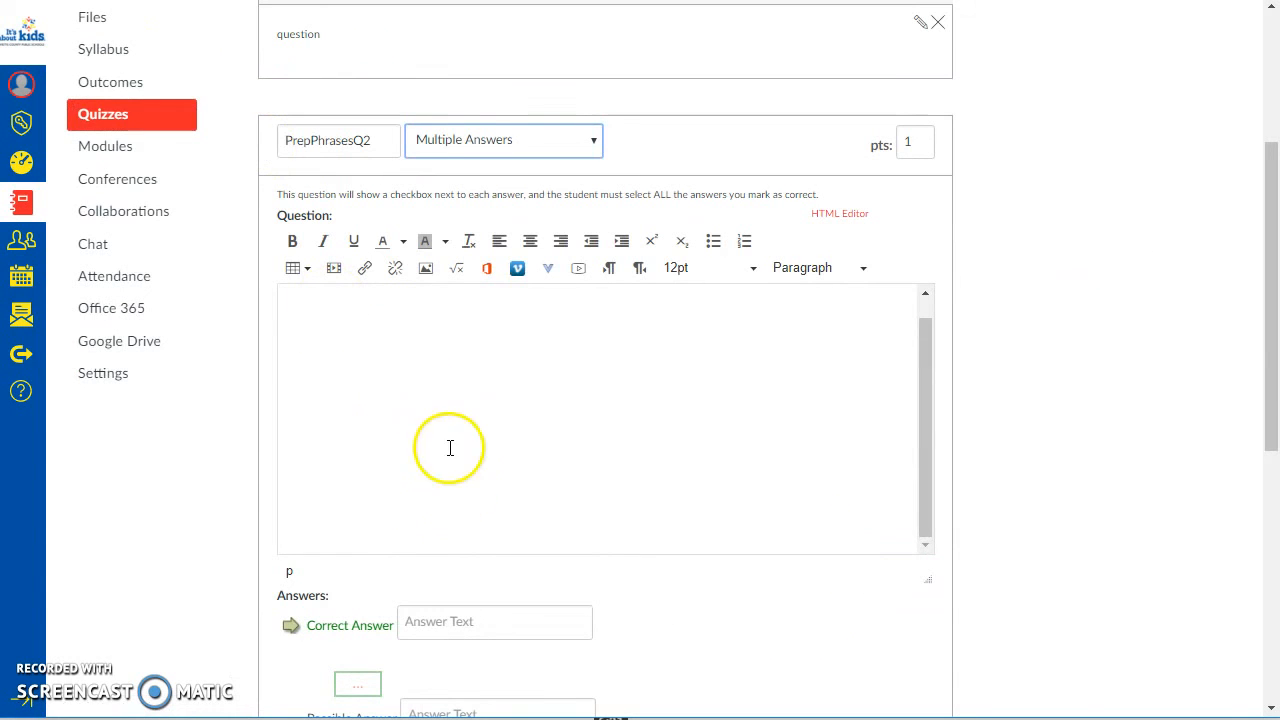
Step: Enter "afdsafdsafd" as the PrepPhrasesQ2 question text and fill its four answers with asdf, asdf, dasf and adsf
{"action": "type", "text": "afdsafdsafd"}
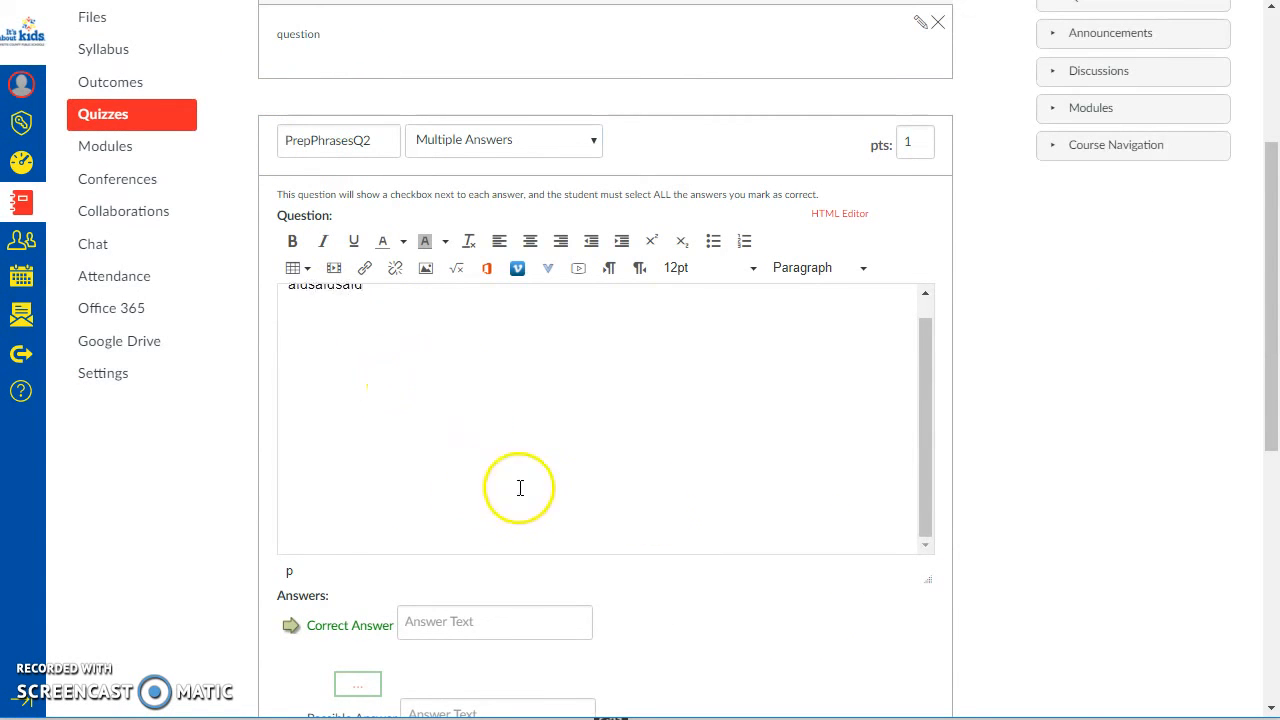
{"action": "scroll", "coordinate": [520, 487], "scroll_direction": "down", "scroll_amount": 4}
{"action": "left_click", "coordinate": [491, 225]}
{"action": "type", "text": "asdf"}
{"action": "left_click", "coordinate": [473, 316]}
{"action": "type", "text": "asdf"}
{"action": "left_click", "coordinate": [443, 407]}
{"action": "type", "text": "dasf"}
{"action": "left_click", "coordinate": [449, 500]}
{"action": "type", "text": "adsf"}
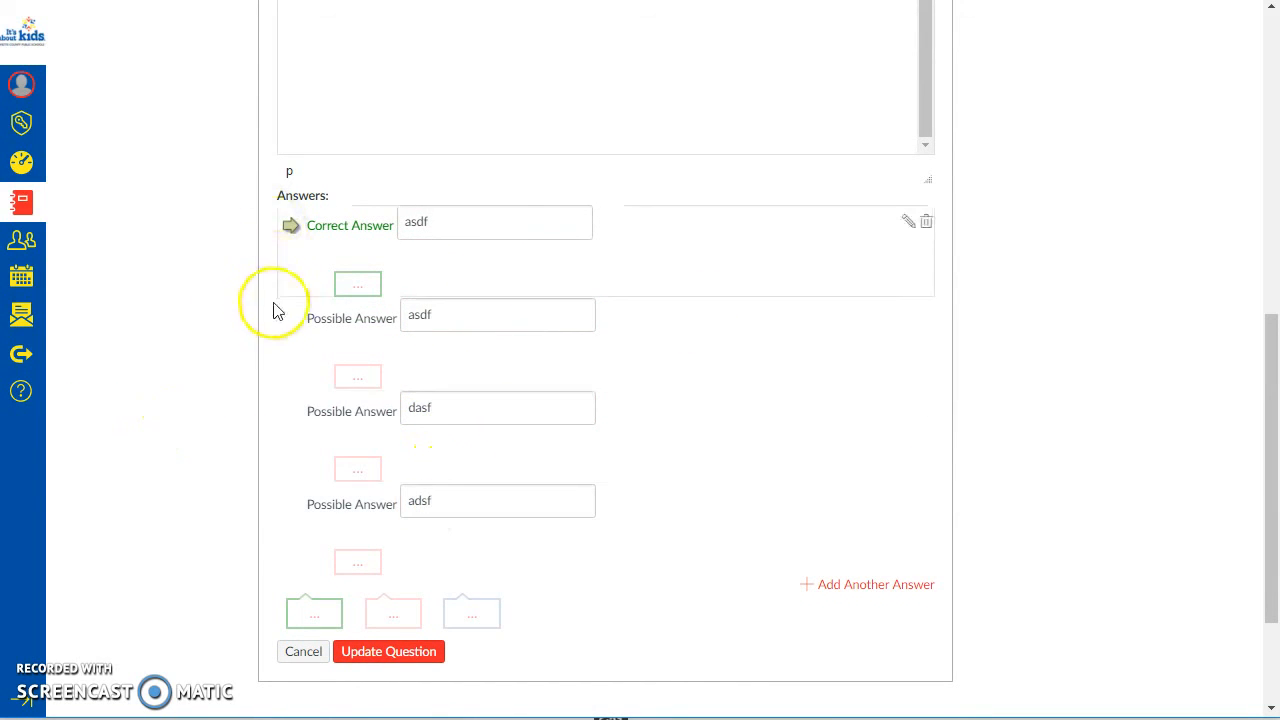
Step: Mark the second and fourth answers of PrepPhrasesQ2 as correct and unmark the first answer
{"action": "left_click", "coordinate": [289, 318]}
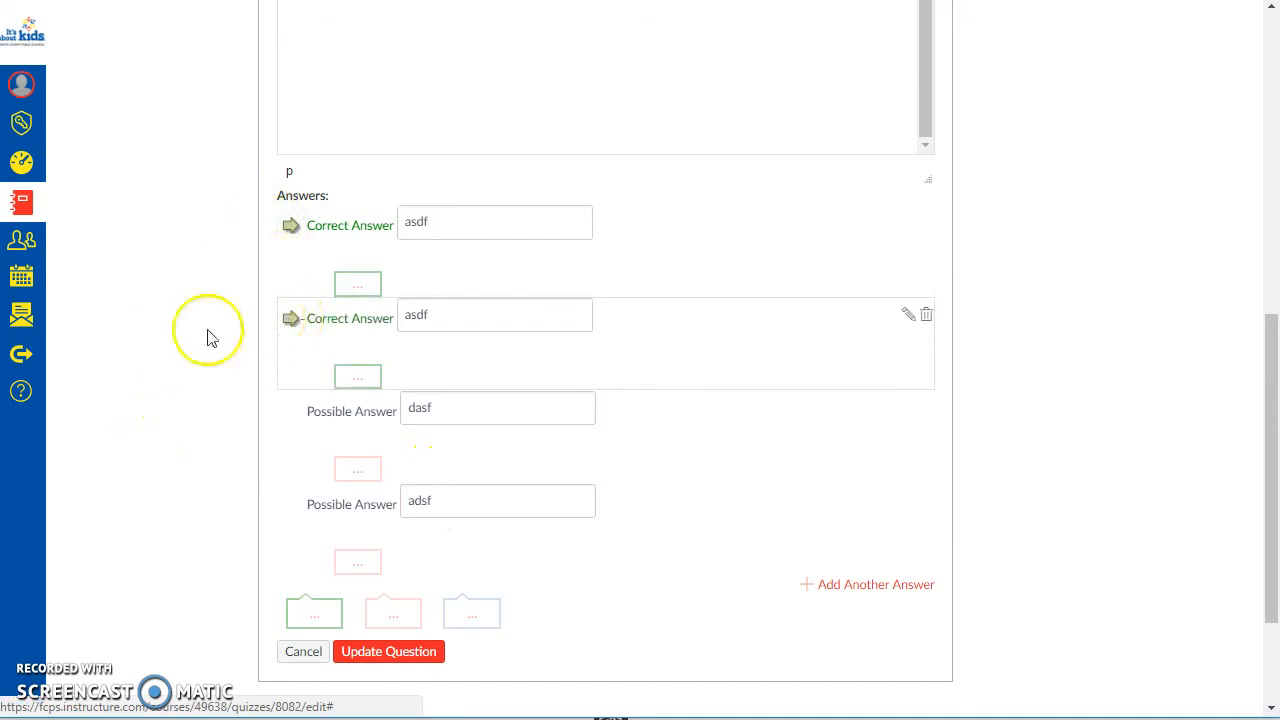
{"action": "left_click", "coordinate": [289, 230]}
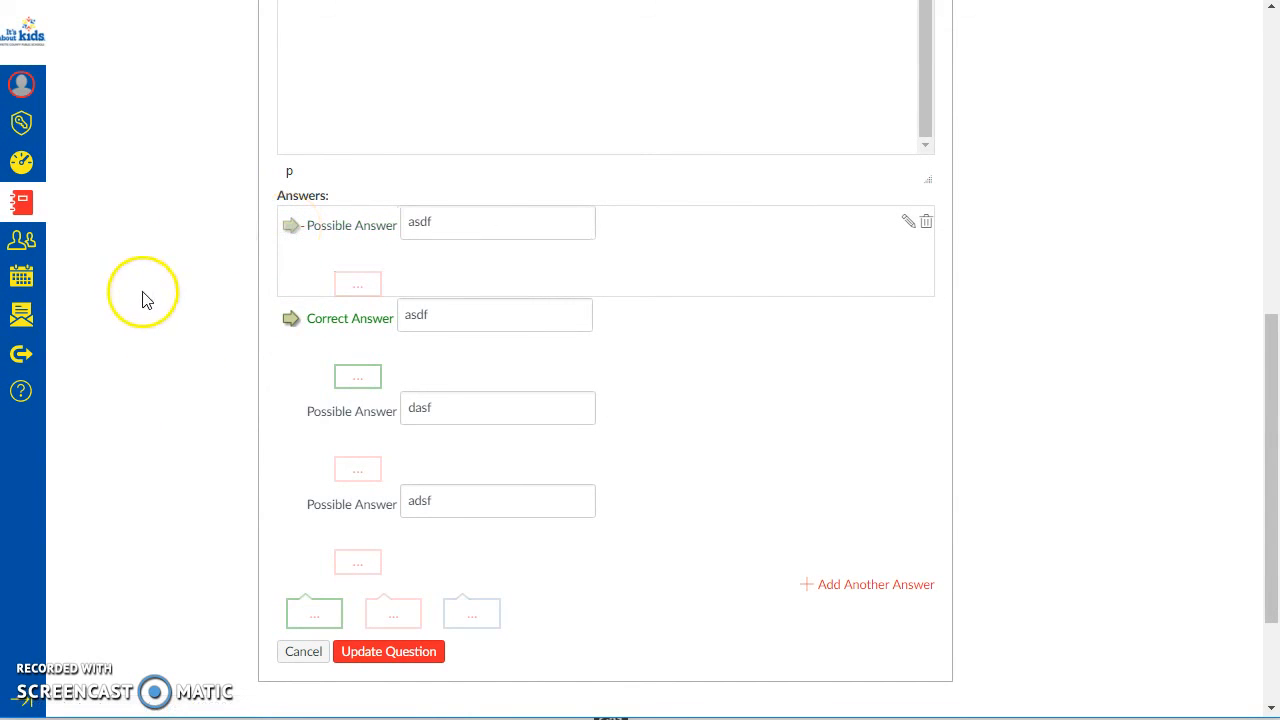
{"action": "left_click", "coordinate": [291, 506]}
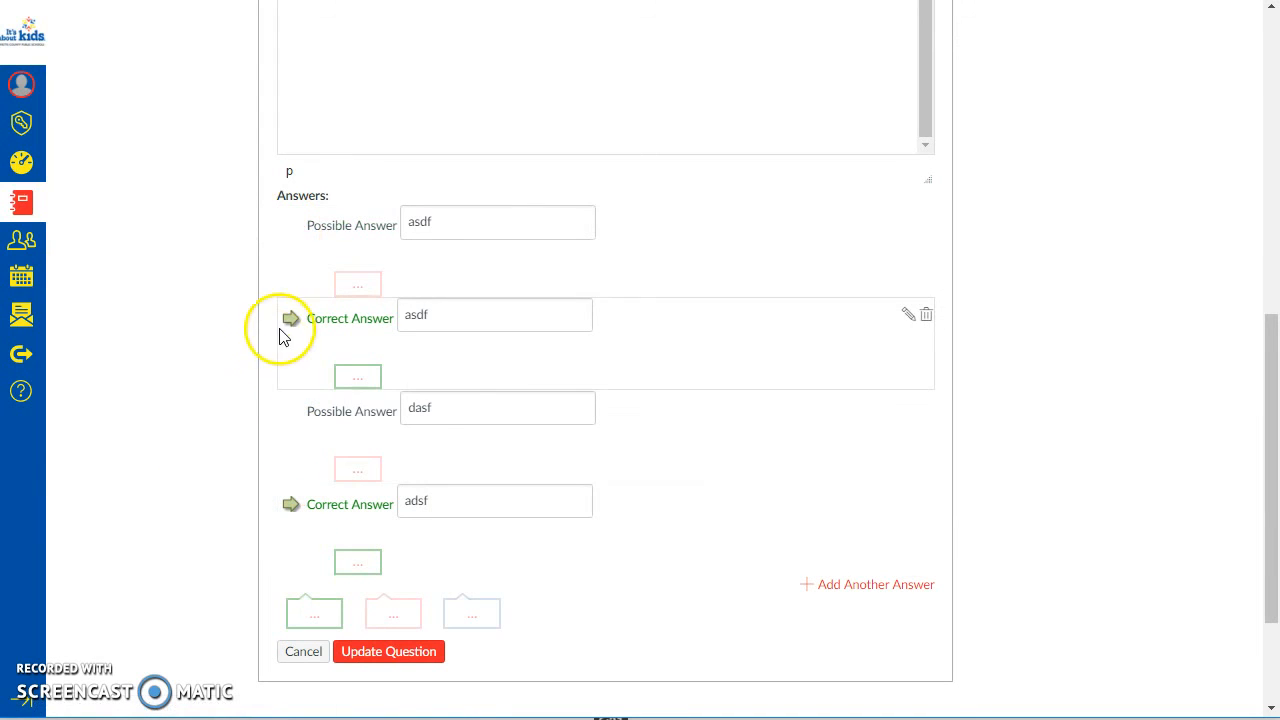
Step: Add the comment "tips" to the first answer and "don't do that" to the third answer of PrepPhrasesQ2
{"action": "left_click", "coordinate": [365, 290]}
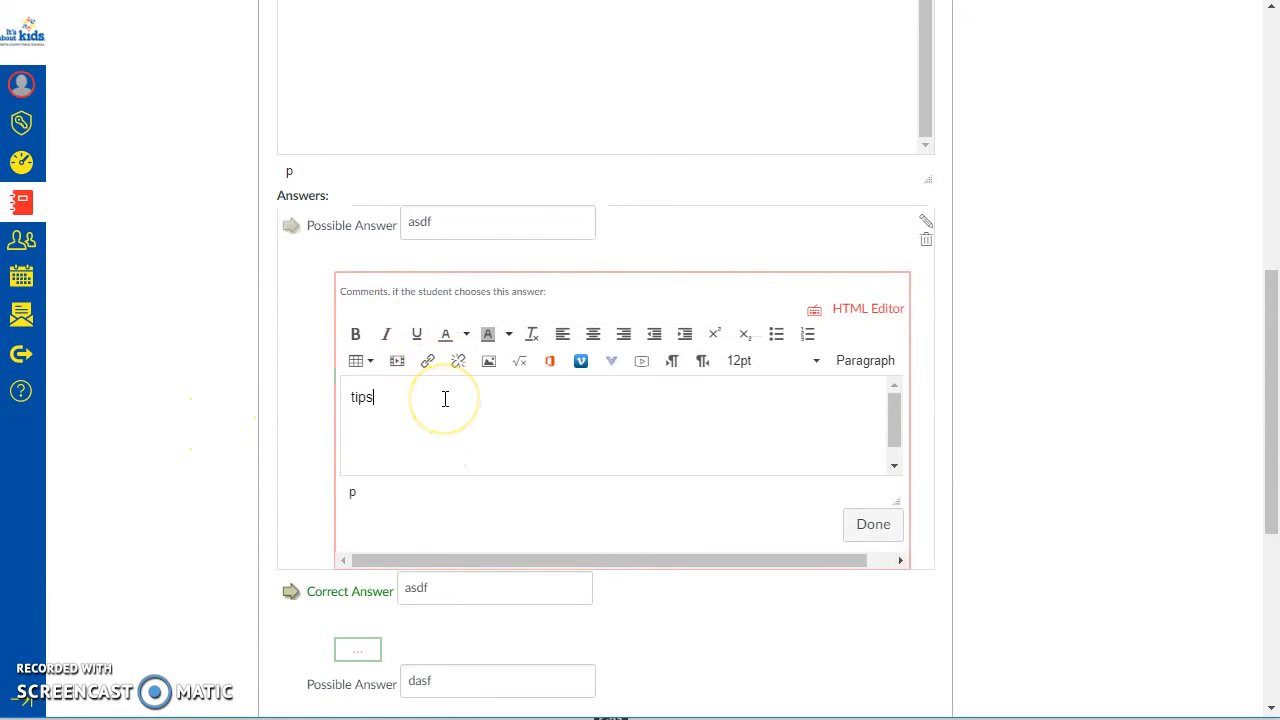
{"action": "left_click", "coordinate": [852, 530]}
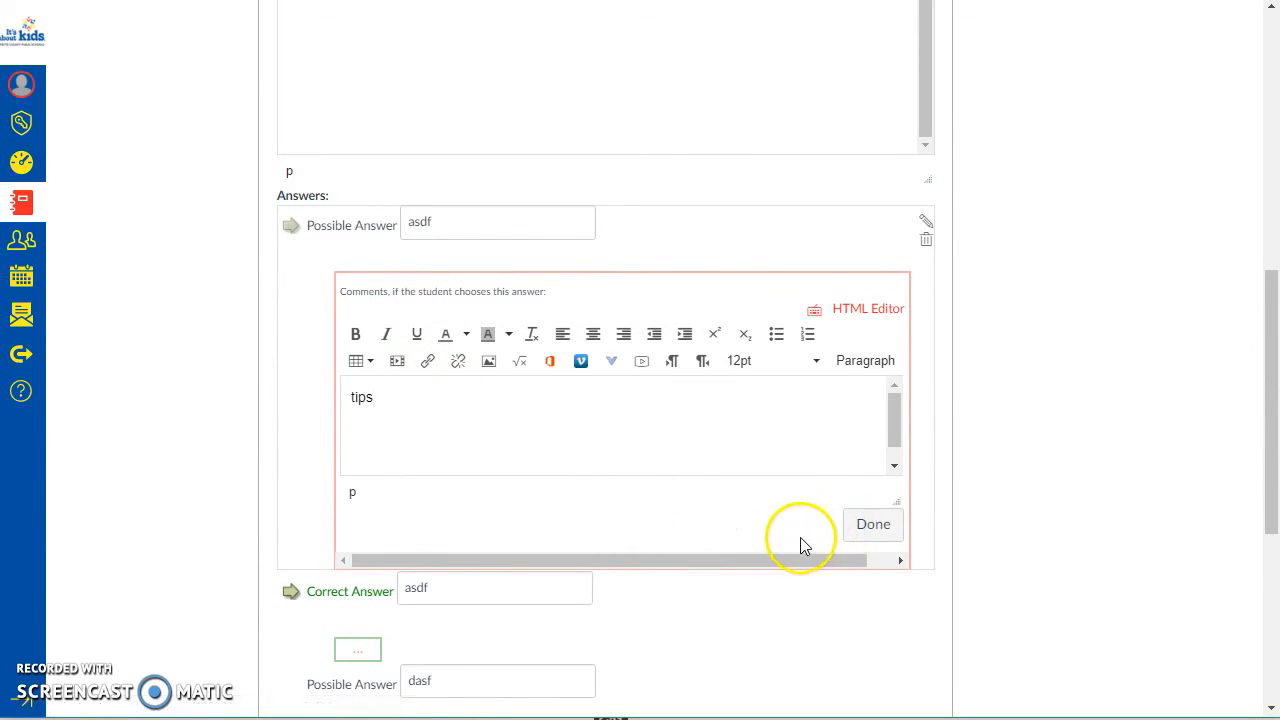
{"action": "left_click", "coordinate": [365, 527]}
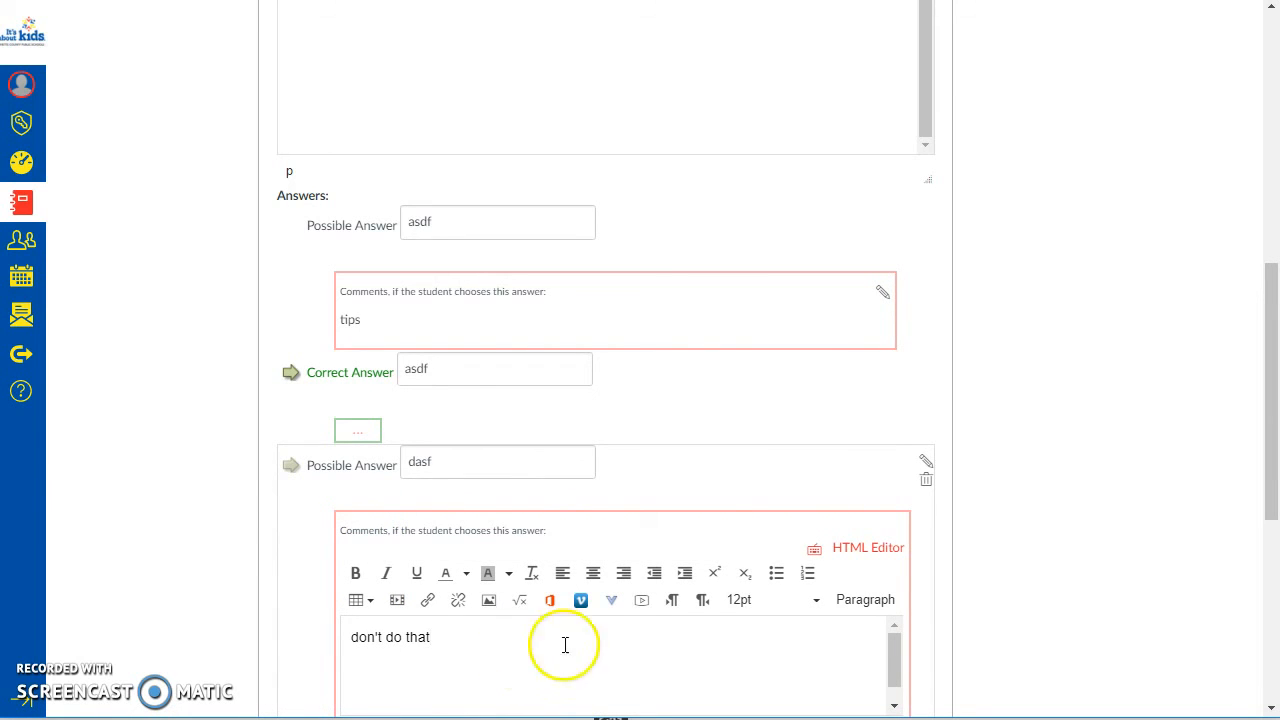
{"action": "scroll", "coordinate": [920, 550], "scroll_direction": "down", "scroll_amount": 3}
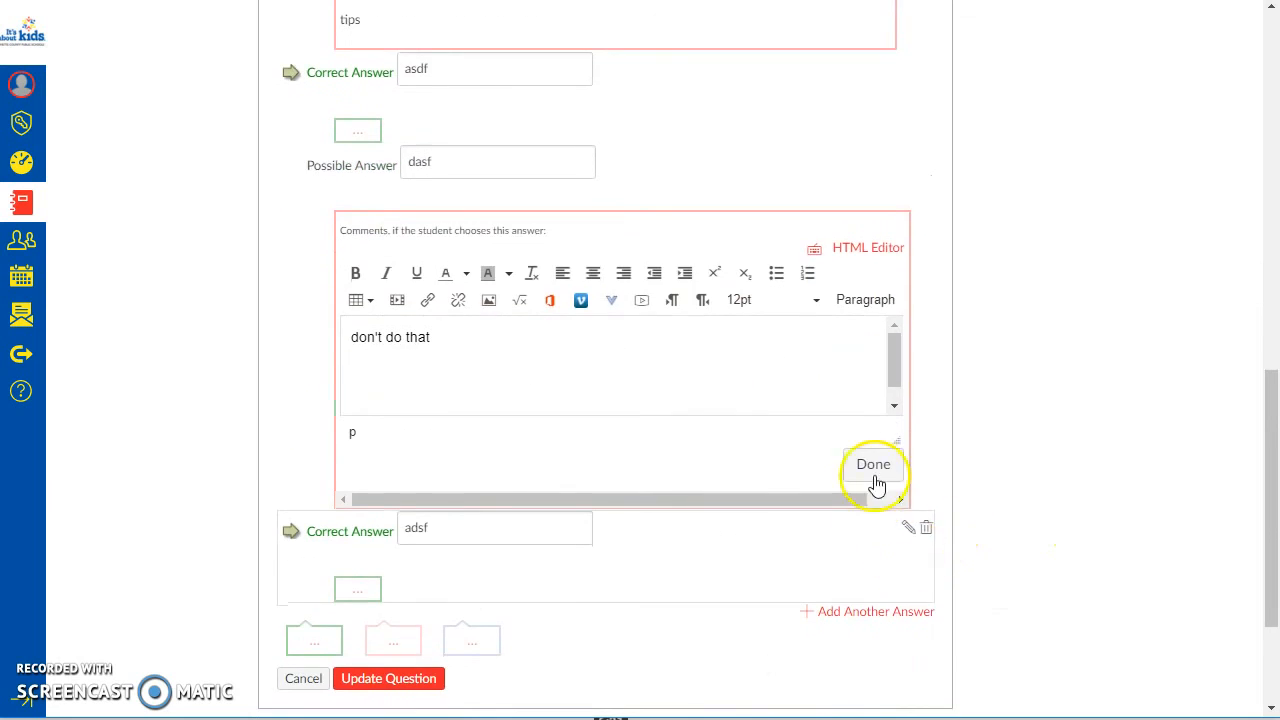
{"action": "left_click", "coordinate": [874, 478]}
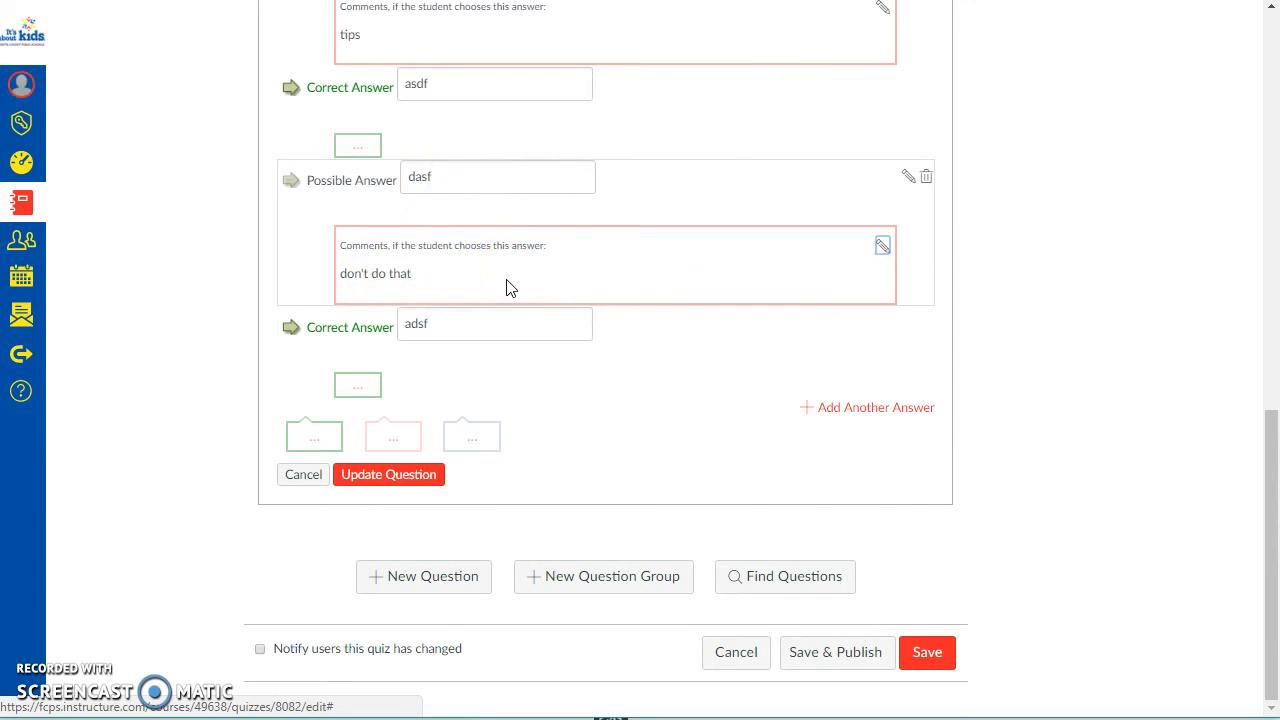
Step: Review the PrepPhrasesQ2 answers and save the question to the quiz
{"action": "scroll", "coordinate": [500, 365], "scroll_direction": "up", "scroll_amount": 3}
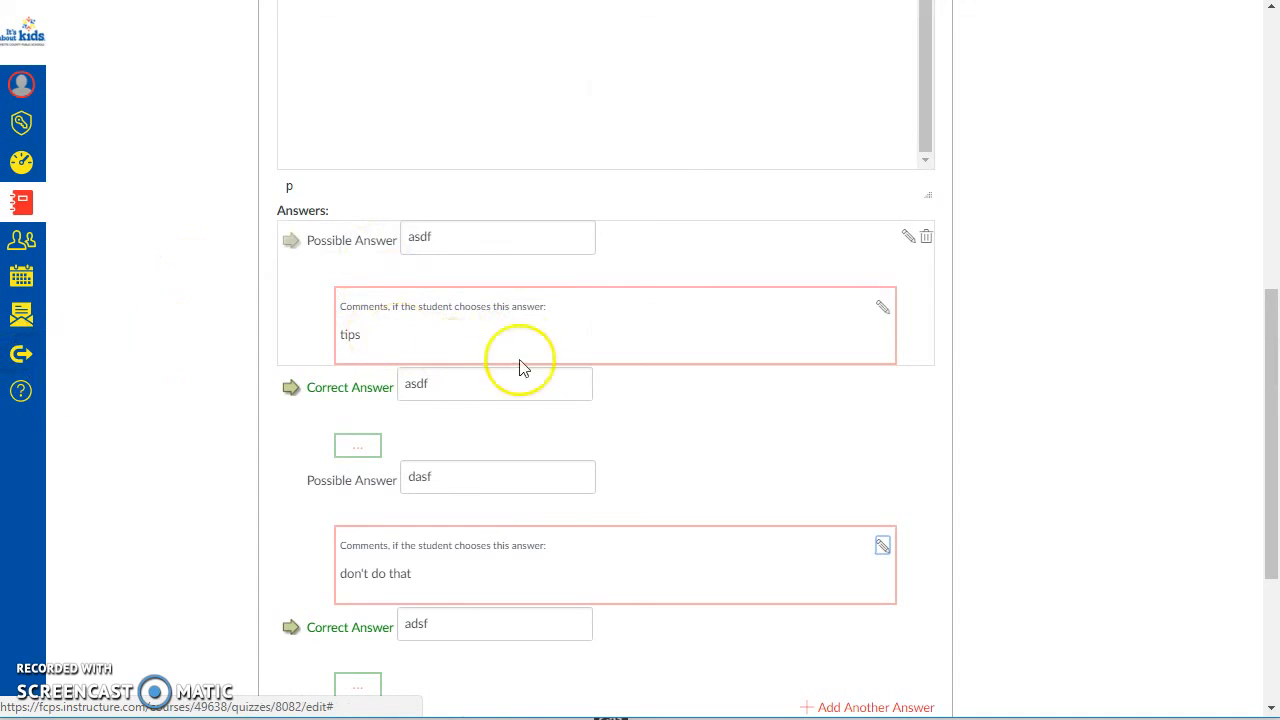
{"action": "left_click", "coordinate": [496, 385]}
{"action": "scroll", "coordinate": [708, 406], "scroll_direction": "down", "scroll_amount": 1}
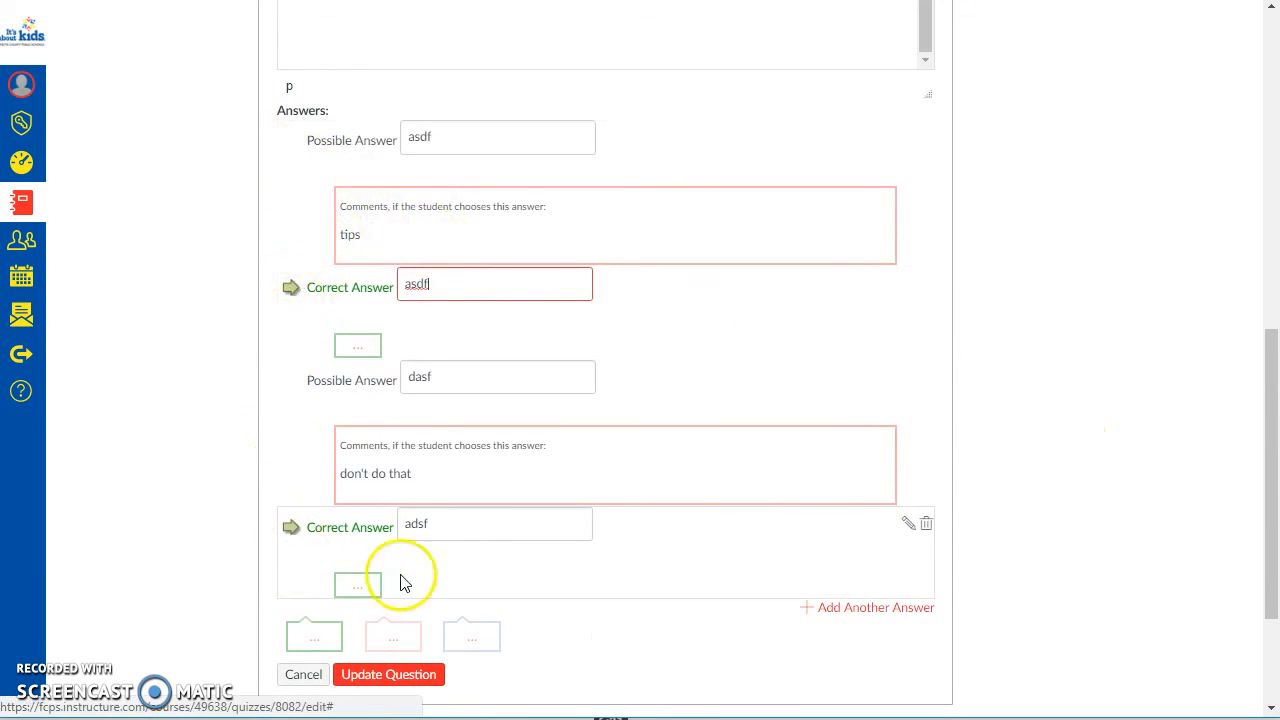
{"action": "scroll", "coordinate": [420, 600], "scroll_direction": "down", "scroll_amount": 2}
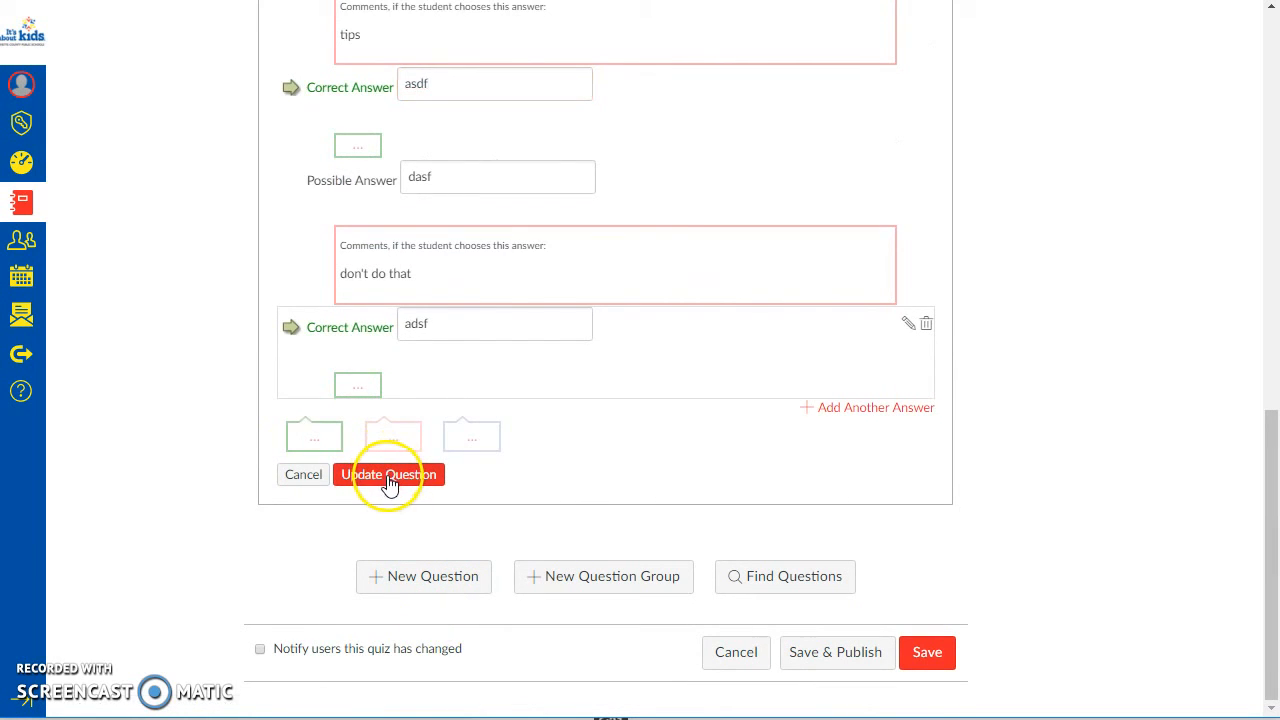
{"action": "left_click", "coordinate": [389, 476]}
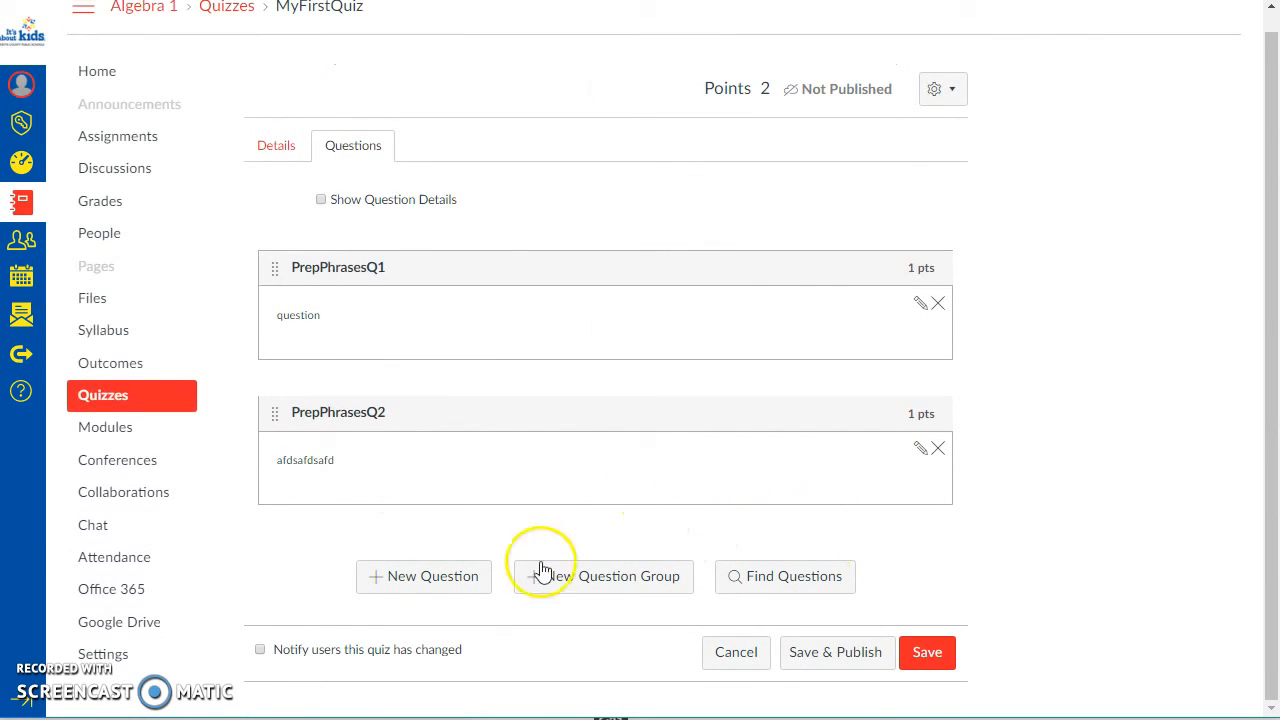
Step: Add a third question named PrepPhrasesQ3 with the type Fill In the Blank, checking Question 3 in the Solving Equations preview
{"action": "left_click", "coordinate": [424, 577]}
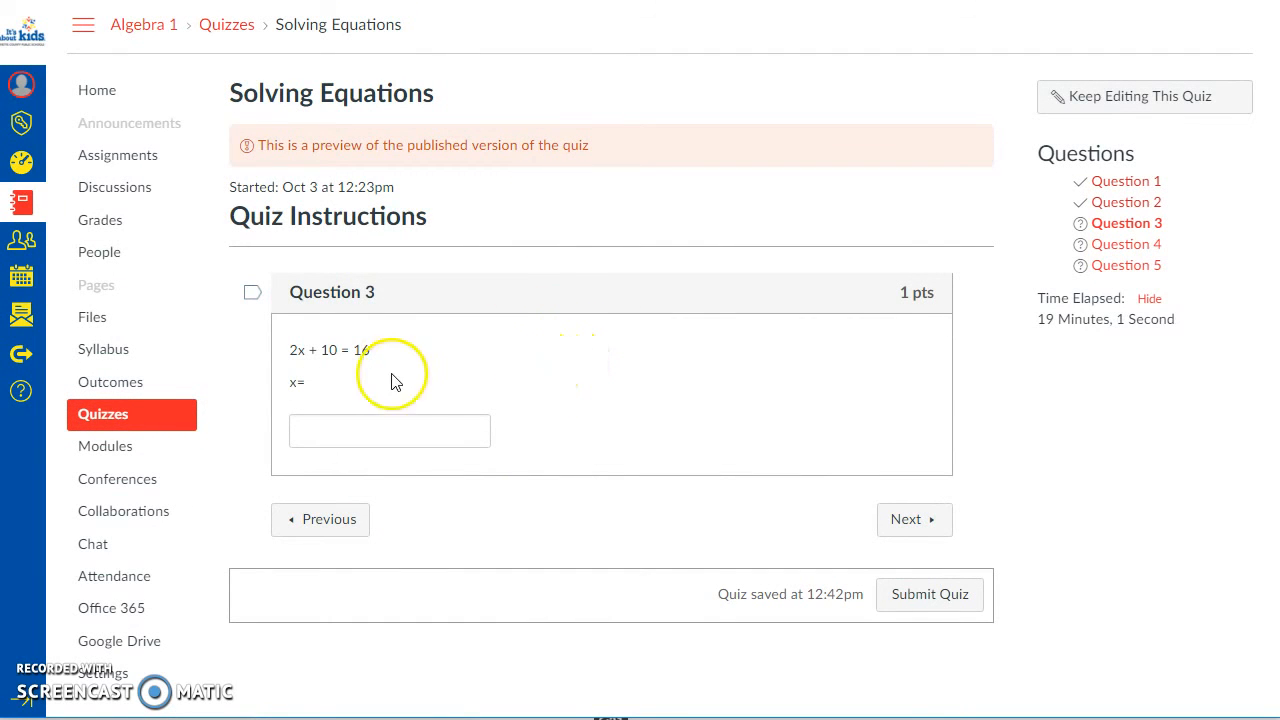
{"action": "left_click", "coordinate": [398, 428]}
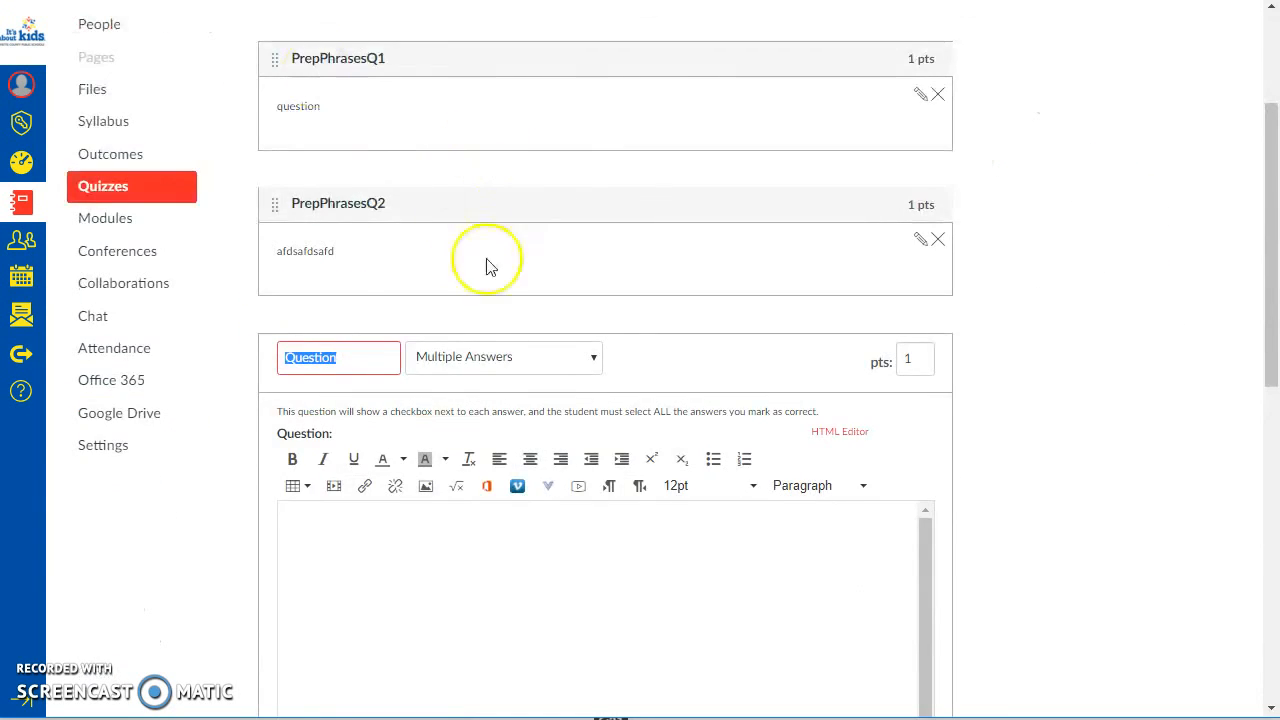
{"action": "left_click", "coordinate": [470, 362]}
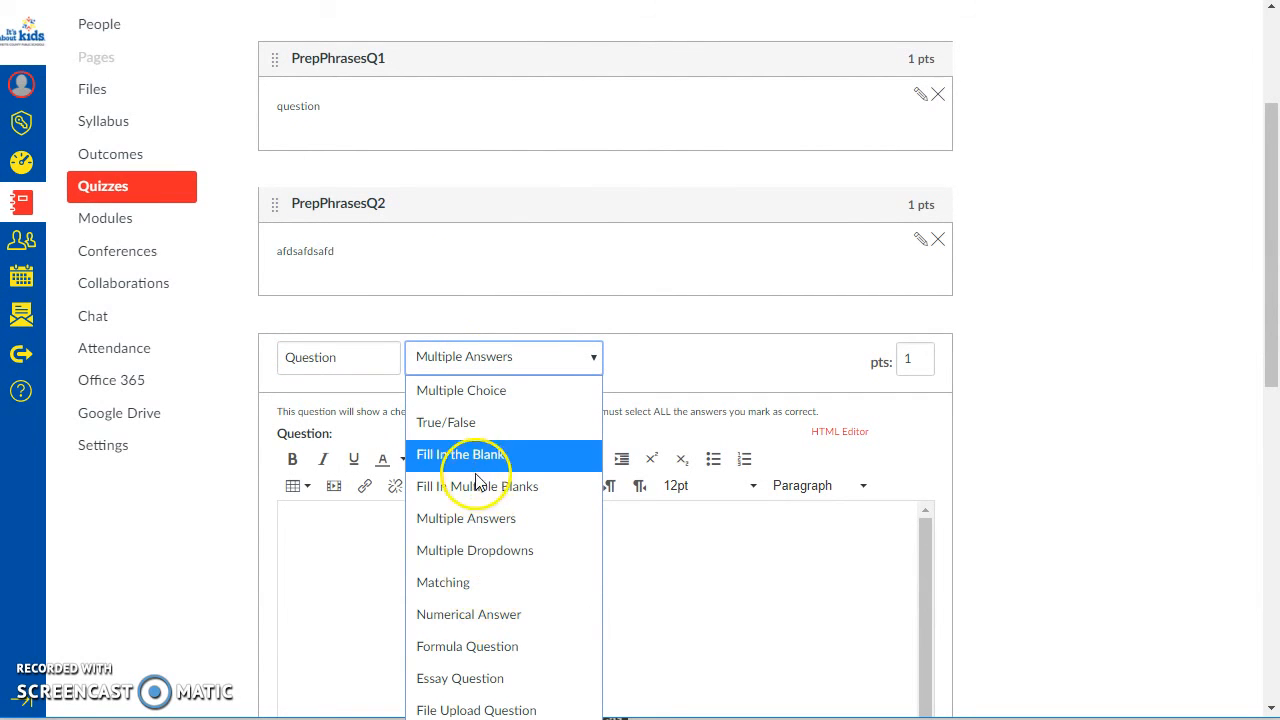
{"action": "left_click", "coordinate": [560, 458]}
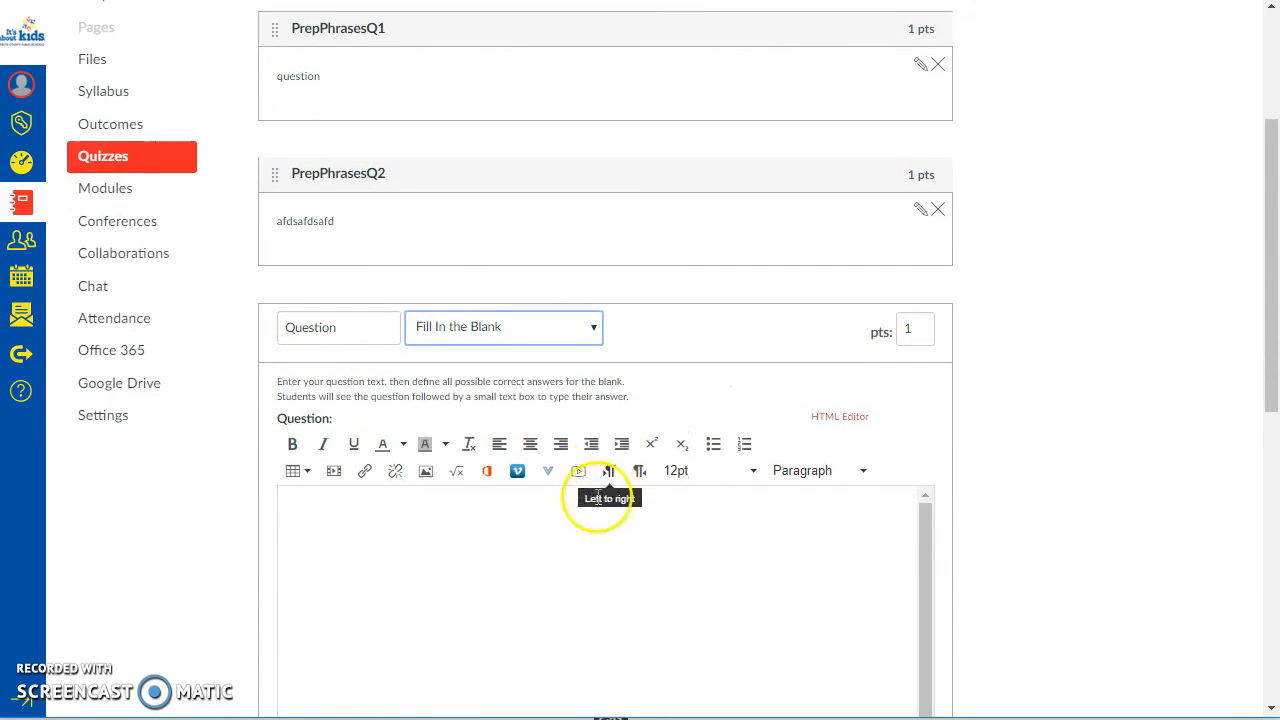
{"action": "scroll", "coordinate": [607, 493], "scroll_direction": "down", "scroll_amount": 2}
{"action": "left_click_drag", "start_coordinate": [346, 158], "coordinate": [160, 138]}
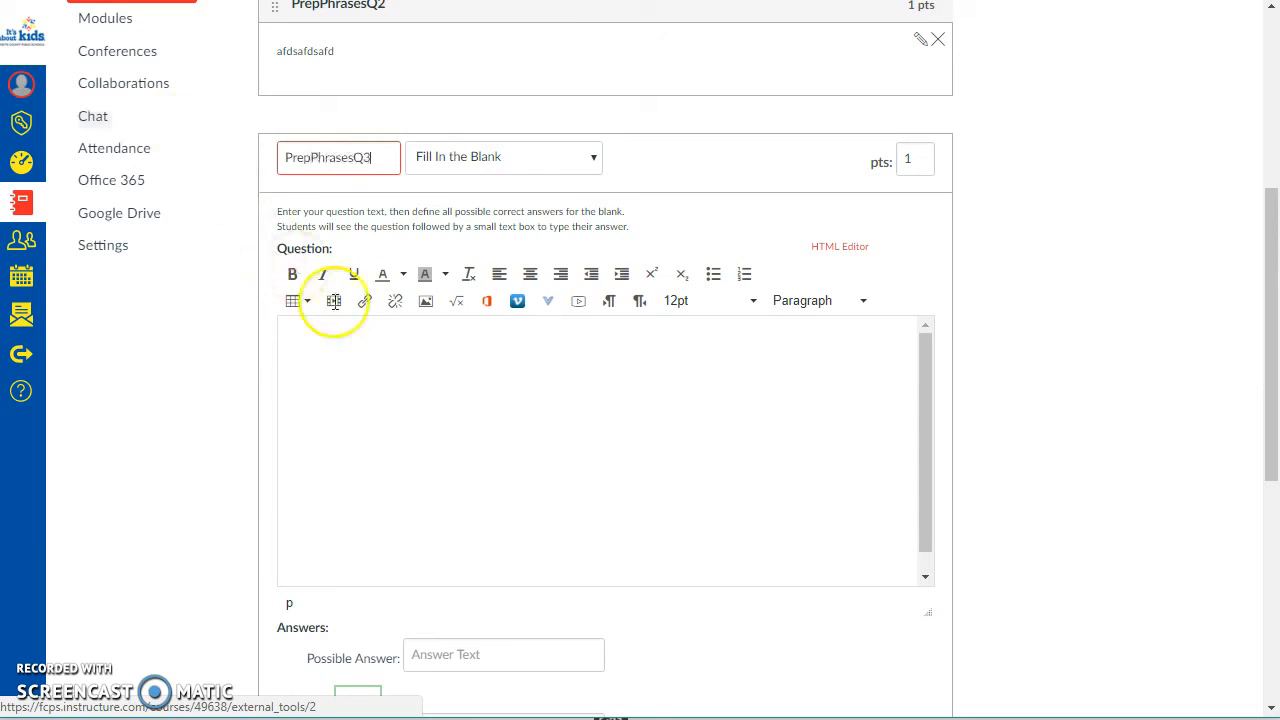
Step: Enter "fdasfdasfds?" as the question text of PrepPhrasesQ3
{"action": "left_click", "coordinate": [419, 391]}
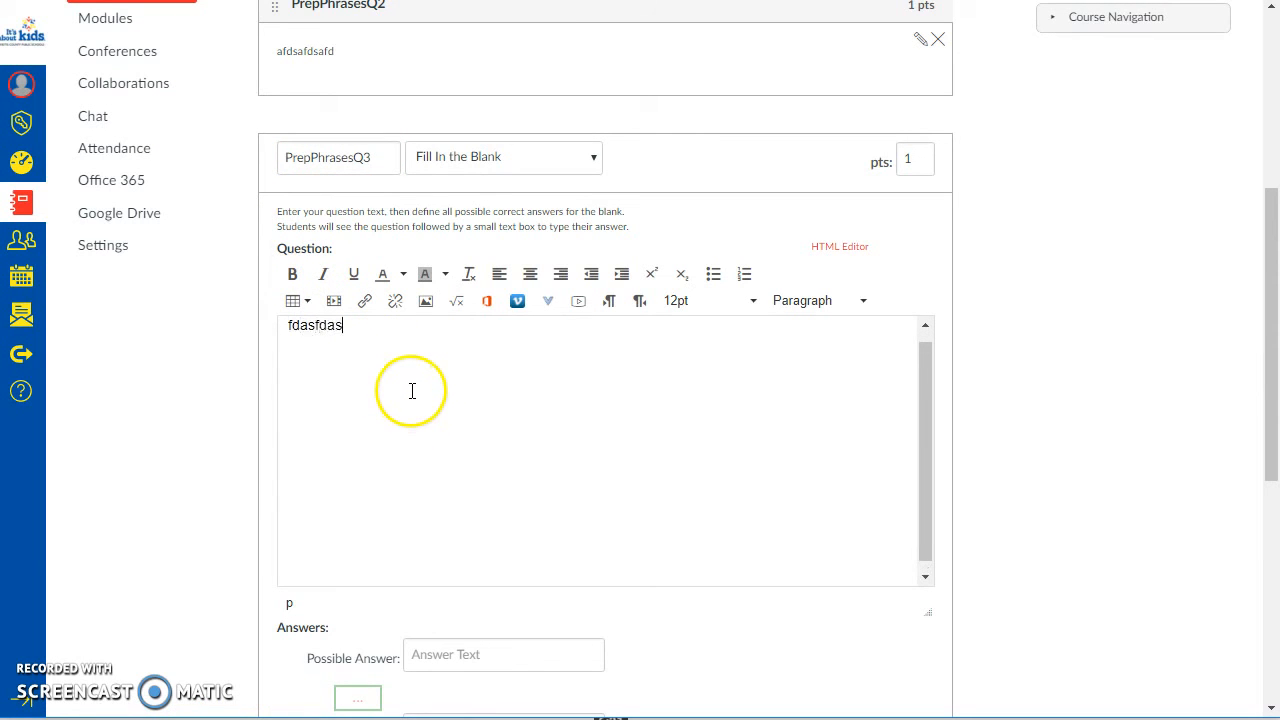
{"action": "type", "text": "fdasfdasfds?"}
{"action": "scroll", "coordinate": [977, 531], "scroll_direction": "down", "scroll_amount": 5}
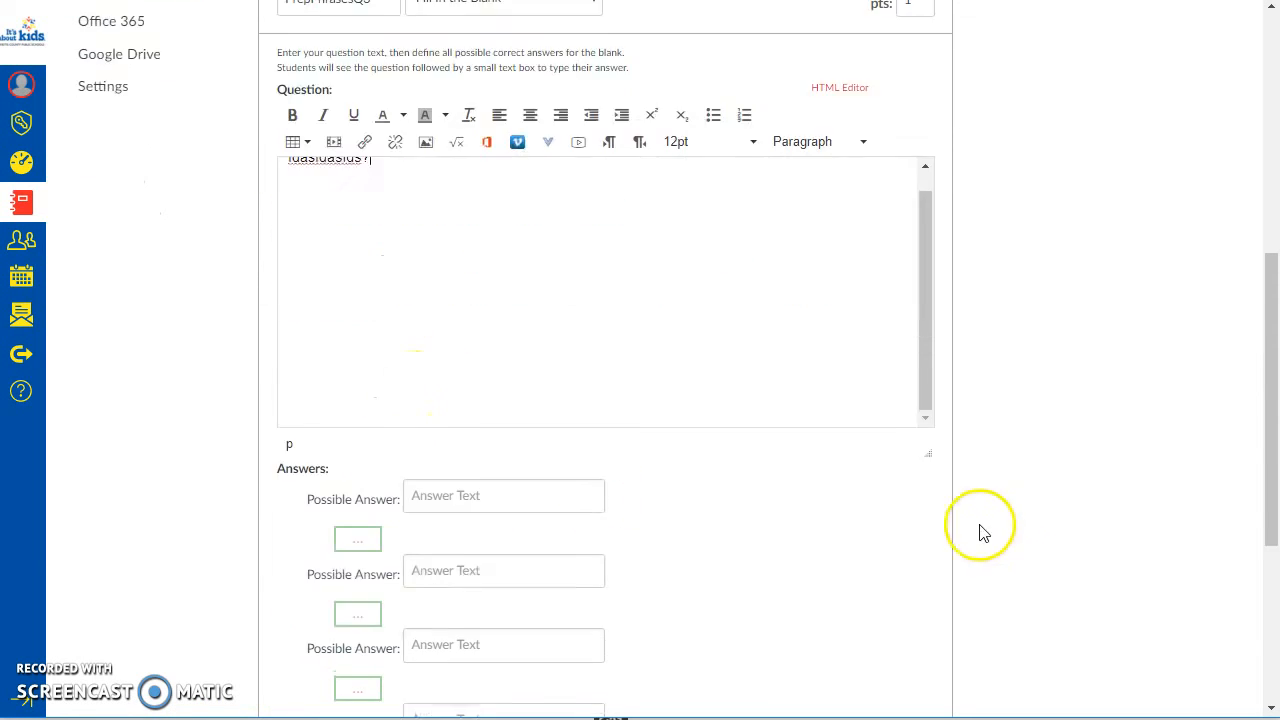
Step: In the Solving Equations preview, try the answer "i love puppies" in Question 3 and select that text
{"action": "scroll", "coordinate": [1040, 487], "scroll_direction": "up", "scroll_amount": 1}
{"action": "left_click", "coordinate": [458, 226]}
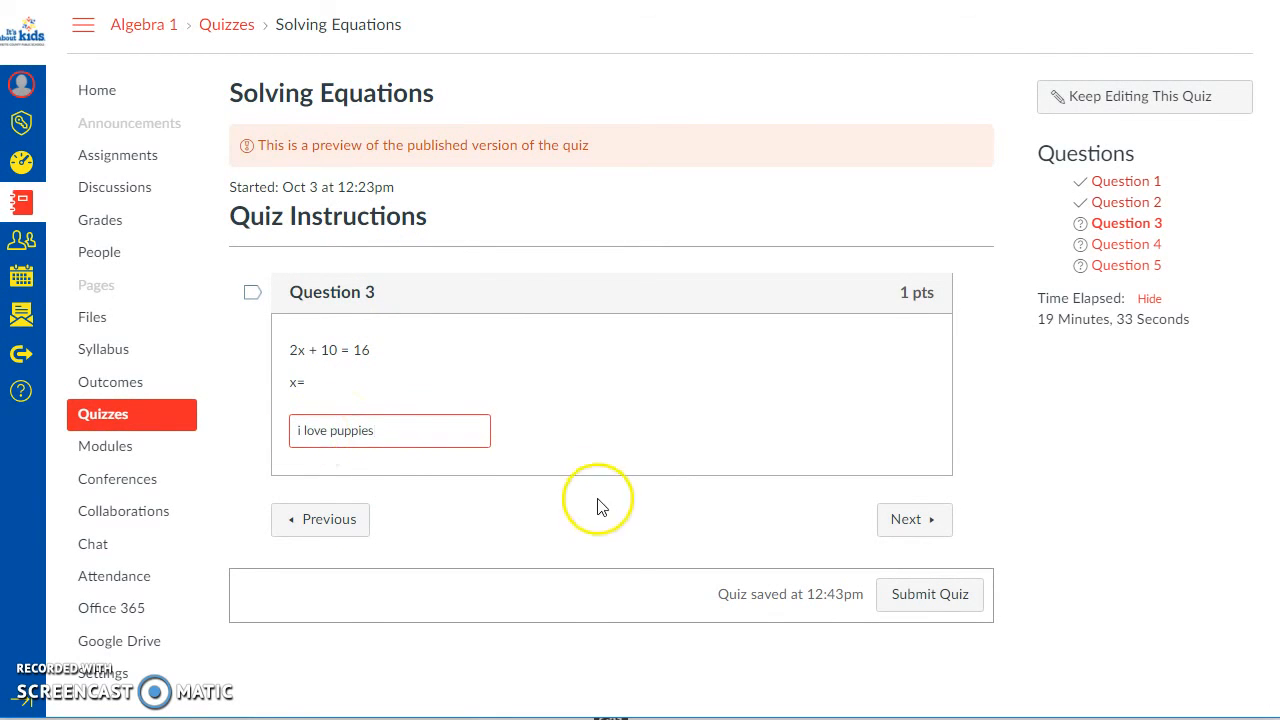
{"action": "left_click_drag", "start_coordinate": [377, 430], "coordinate": [269, 435]}
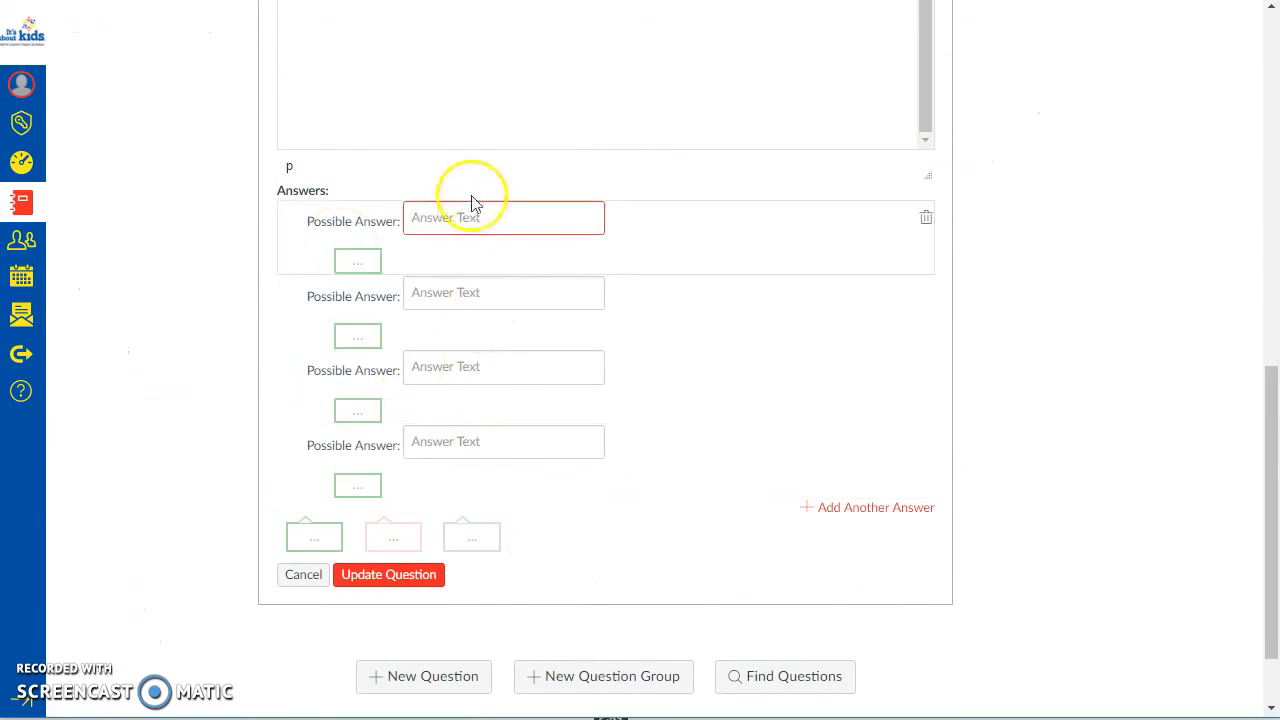
Step: Enter 3 and 6/2 as the first two possible answers of PrepPhrasesQ3
{"action": "left_click", "coordinate": [495, 226]}
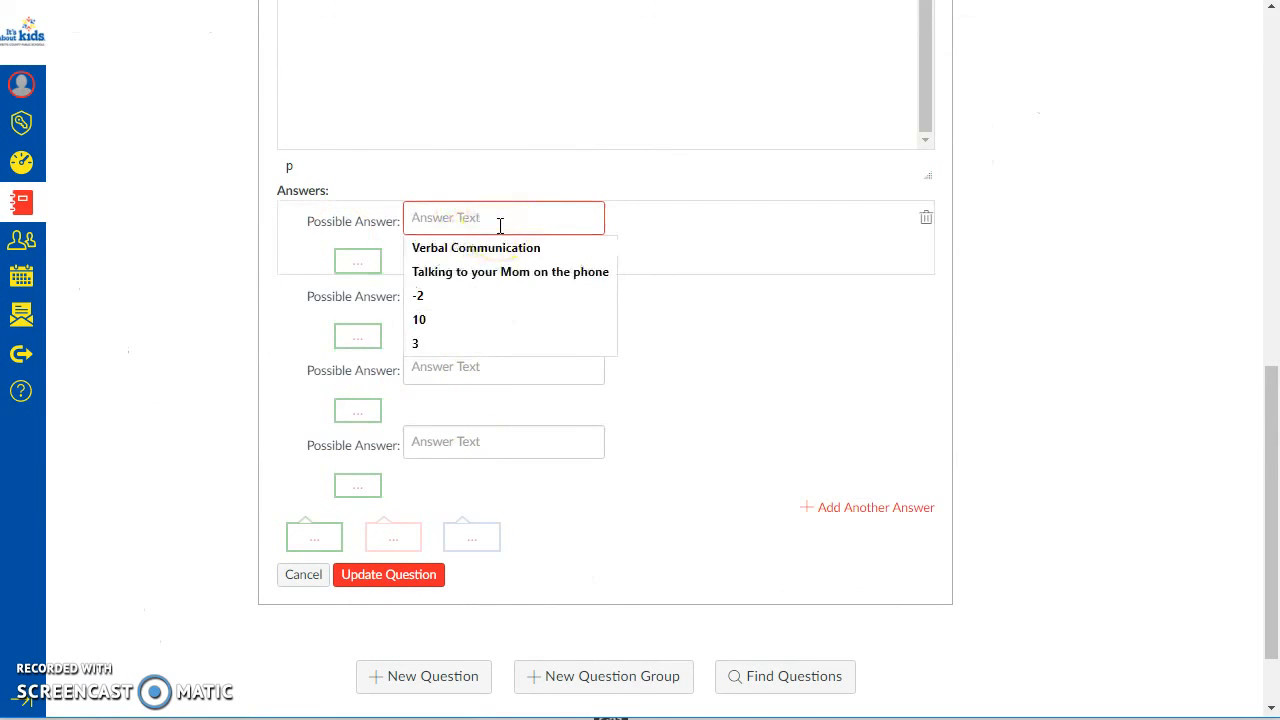
{"action": "type", "text": "y"}
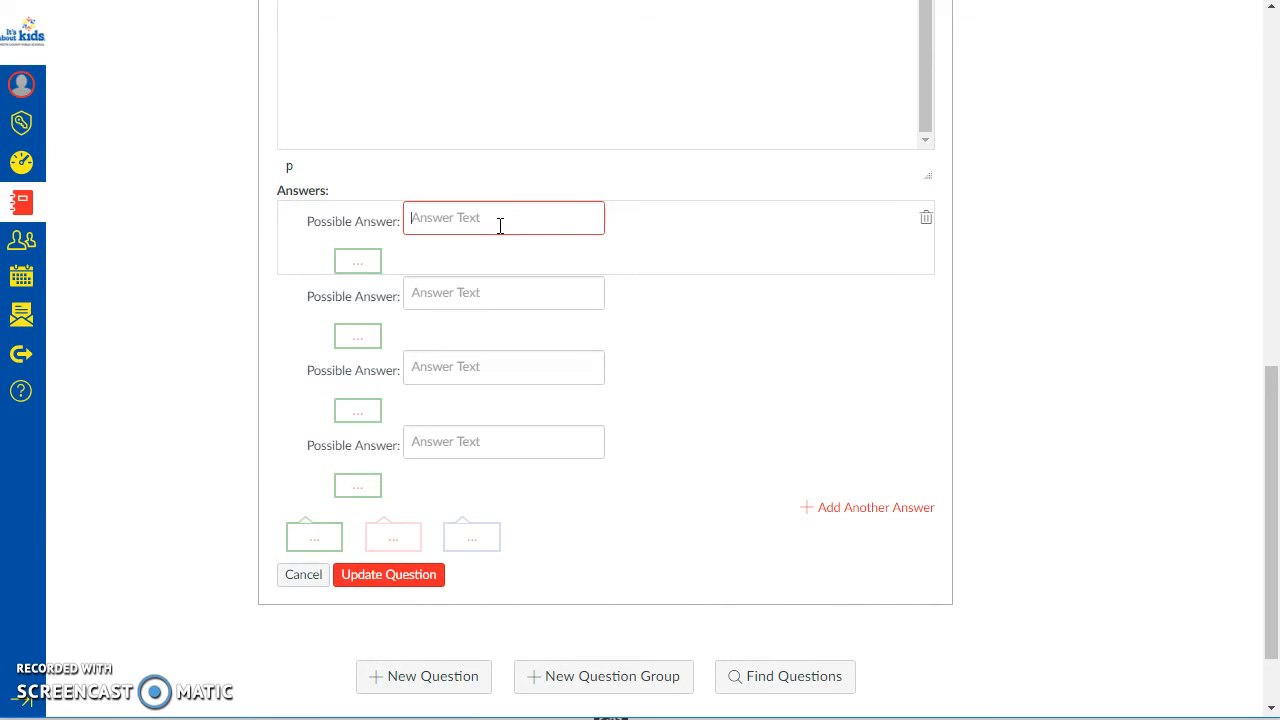
{"action": "left_click", "coordinate": [548, 297]}
{"action": "left_click", "coordinate": [1067, 289]}
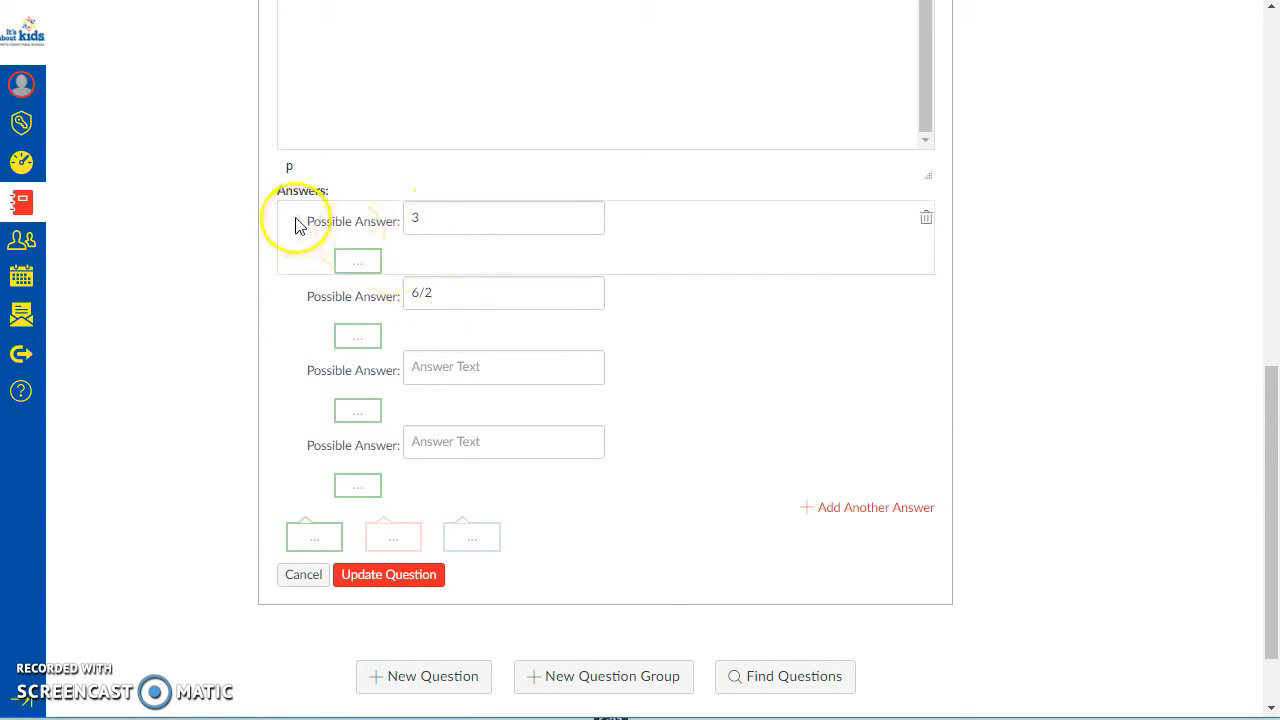
Step: Clear the second possible answer of PrepPhrasesQ3 and keep only 3
{"action": "left_click_drag", "start_coordinate": [469, 301], "coordinate": [337, 294]}
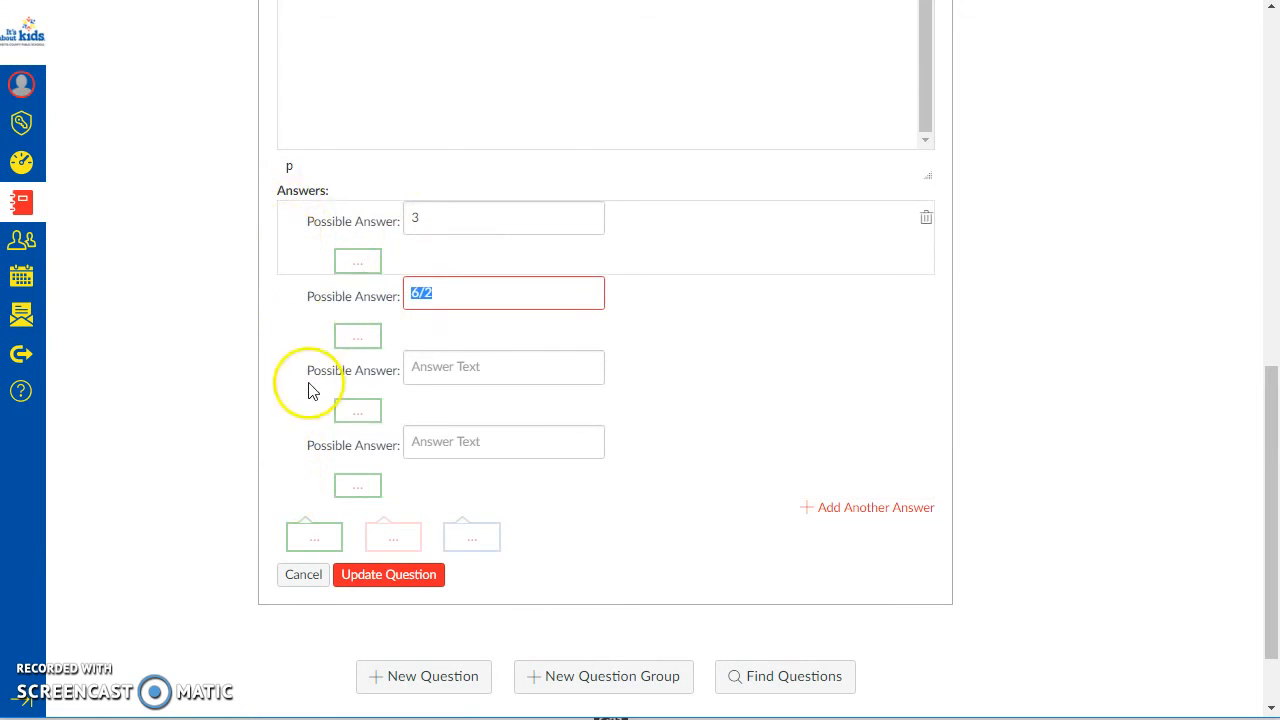
{"action": "key", "text": "BackSpace"}
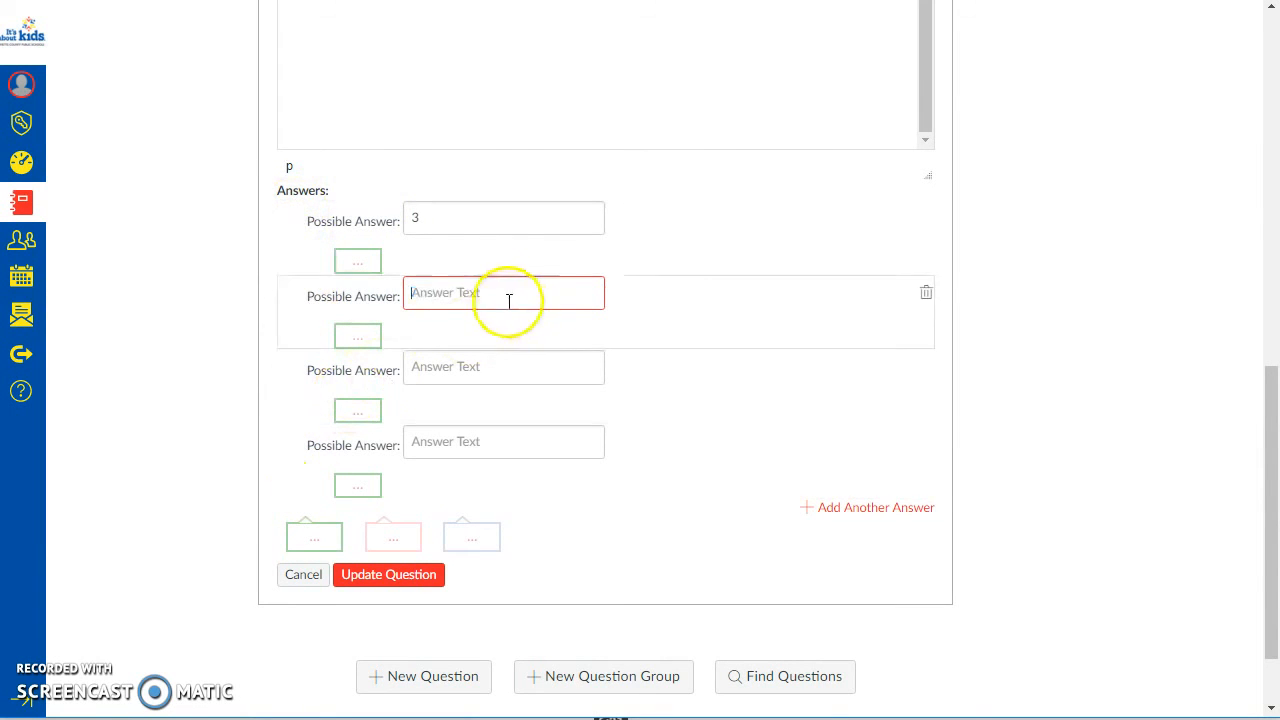
{"action": "left_click", "coordinate": [472, 217]}
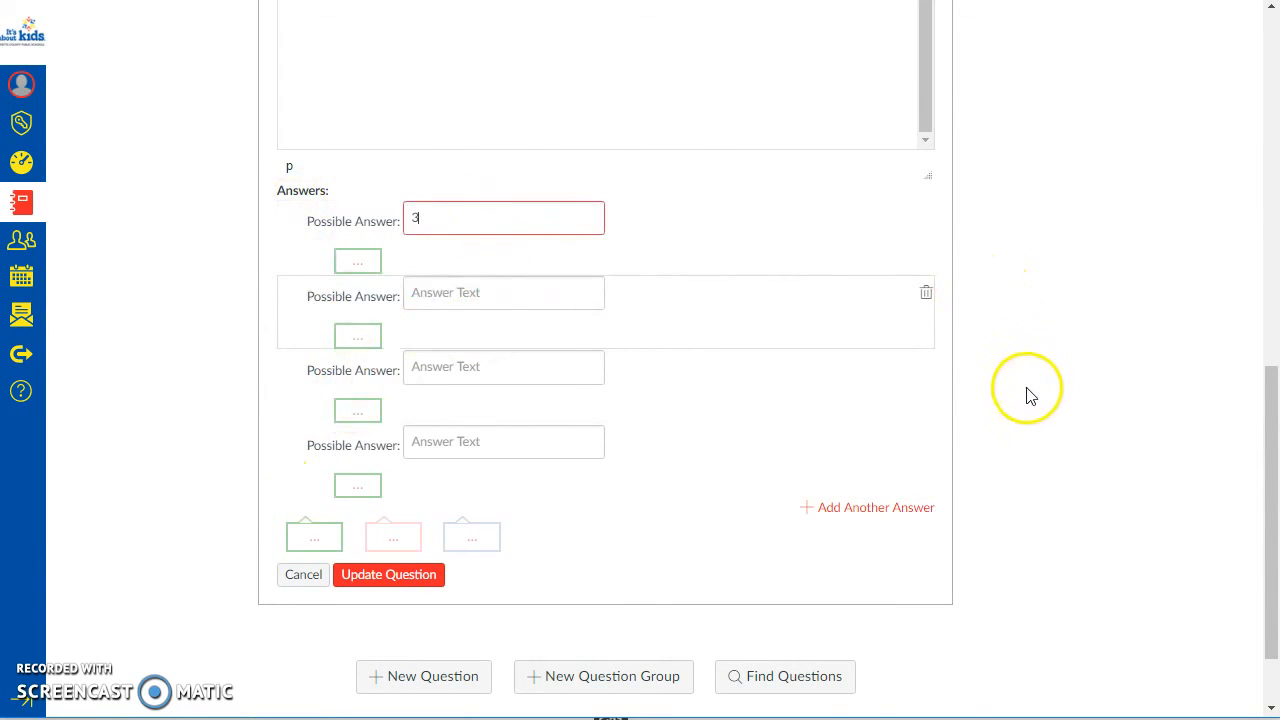
Step: Add the wrong answer comment "listen in class!" to PrepPhrasesQ3 and save the question to the quiz
{"action": "left_click", "coordinate": [392, 545]}
{"action": "scroll", "coordinate": [414, 560], "scroll_direction": "down", "scroll_amount": 3}
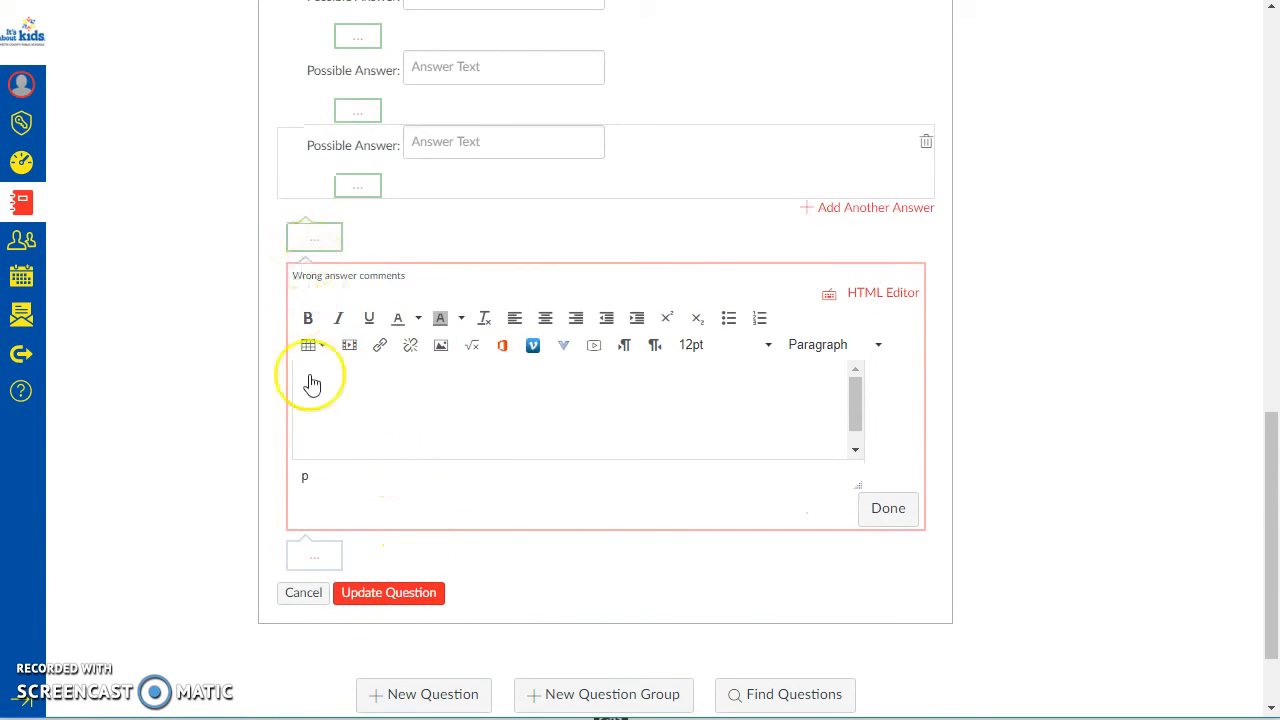
{"action": "left_click", "coordinate": [880, 508]}
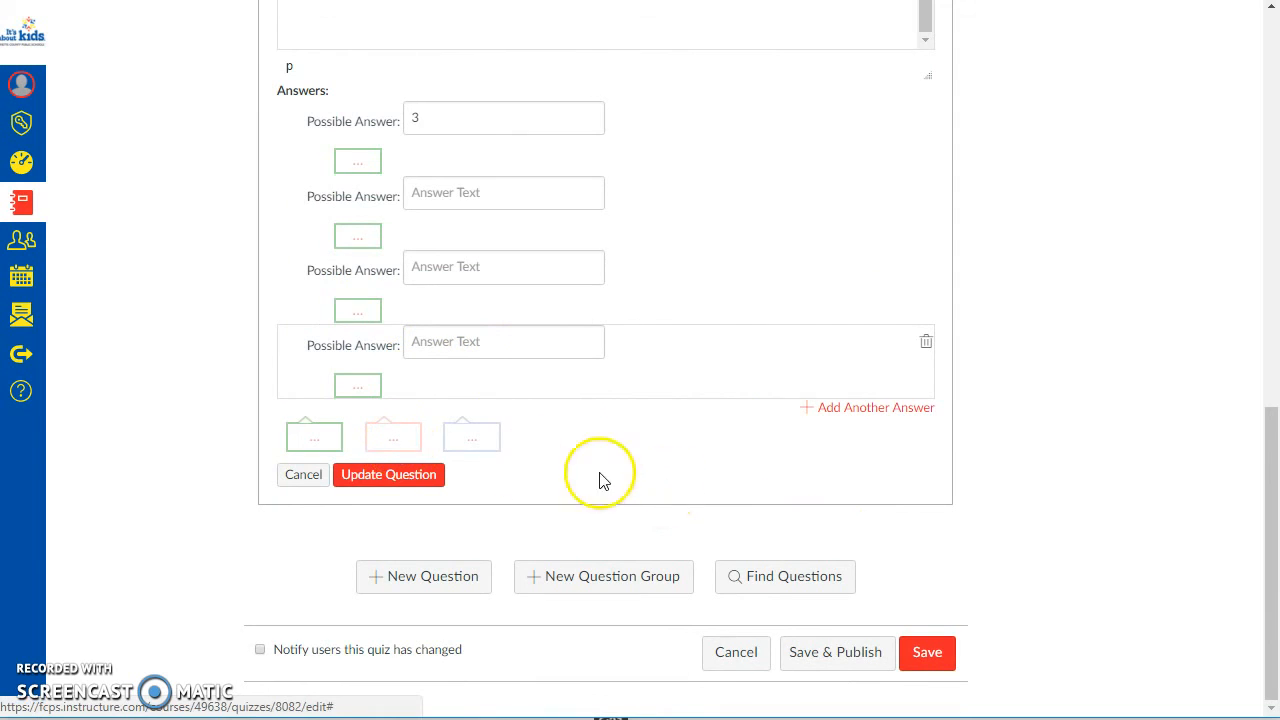
{"action": "left_click", "coordinate": [405, 440]}
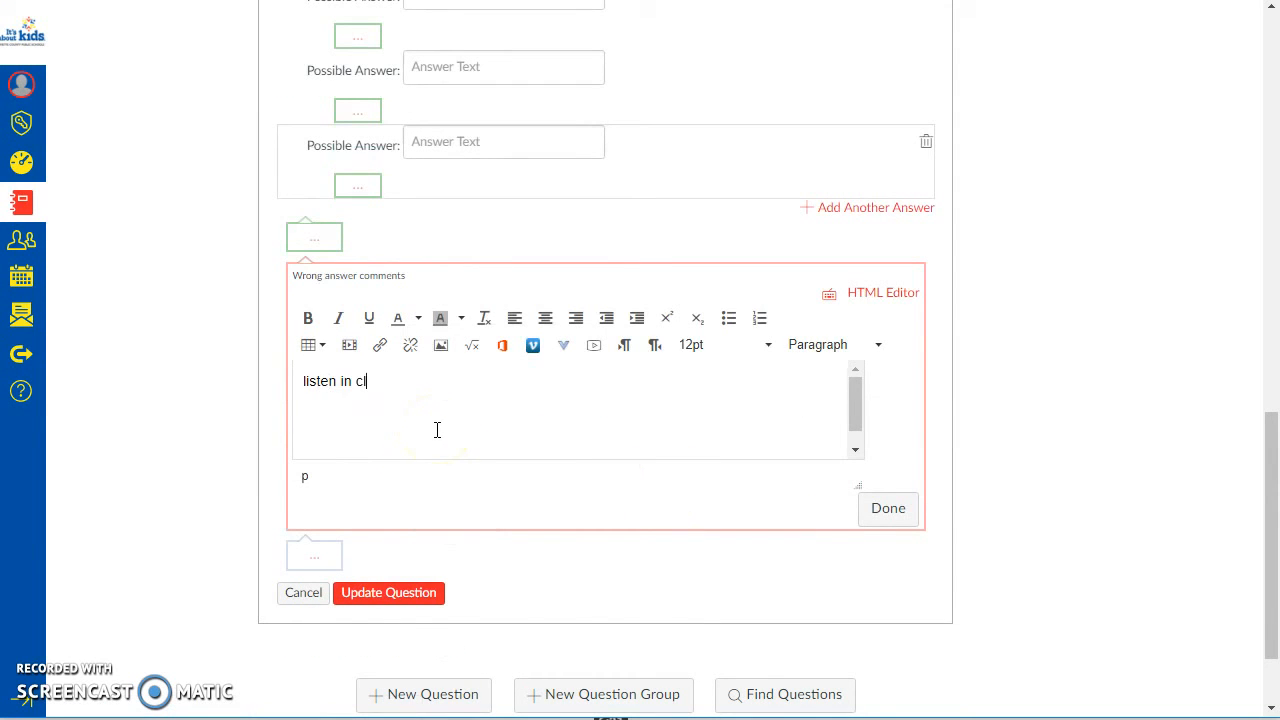
{"action": "left_click", "coordinate": [886, 512]}
{"action": "left_click", "coordinate": [392, 477]}
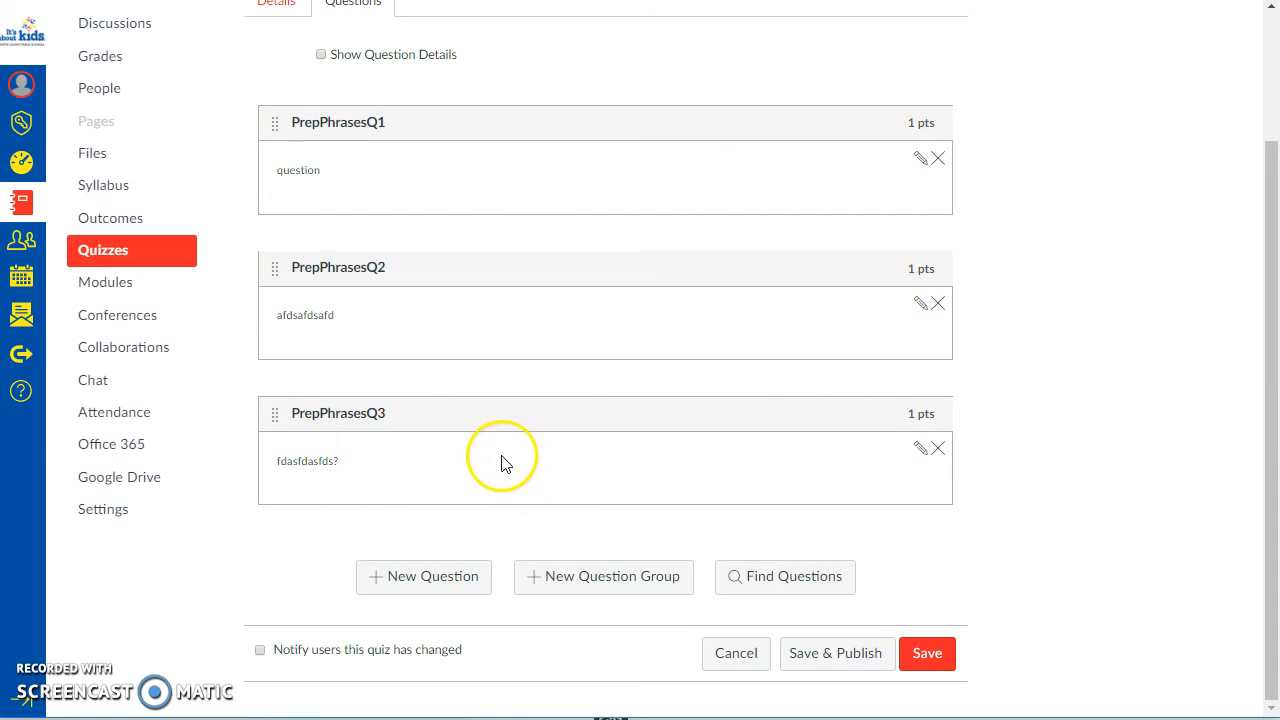
Step: Add a new Matching question below PrepPhrasesQ3 in the quiz and enter placeholder question text
{"action": "scroll", "coordinate": [449, 166], "scroll_direction": "up", "scroll_amount": 3}
{"action": "scroll", "coordinate": [466, 194], "scroll_direction": "down", "scroll_amount": 3}
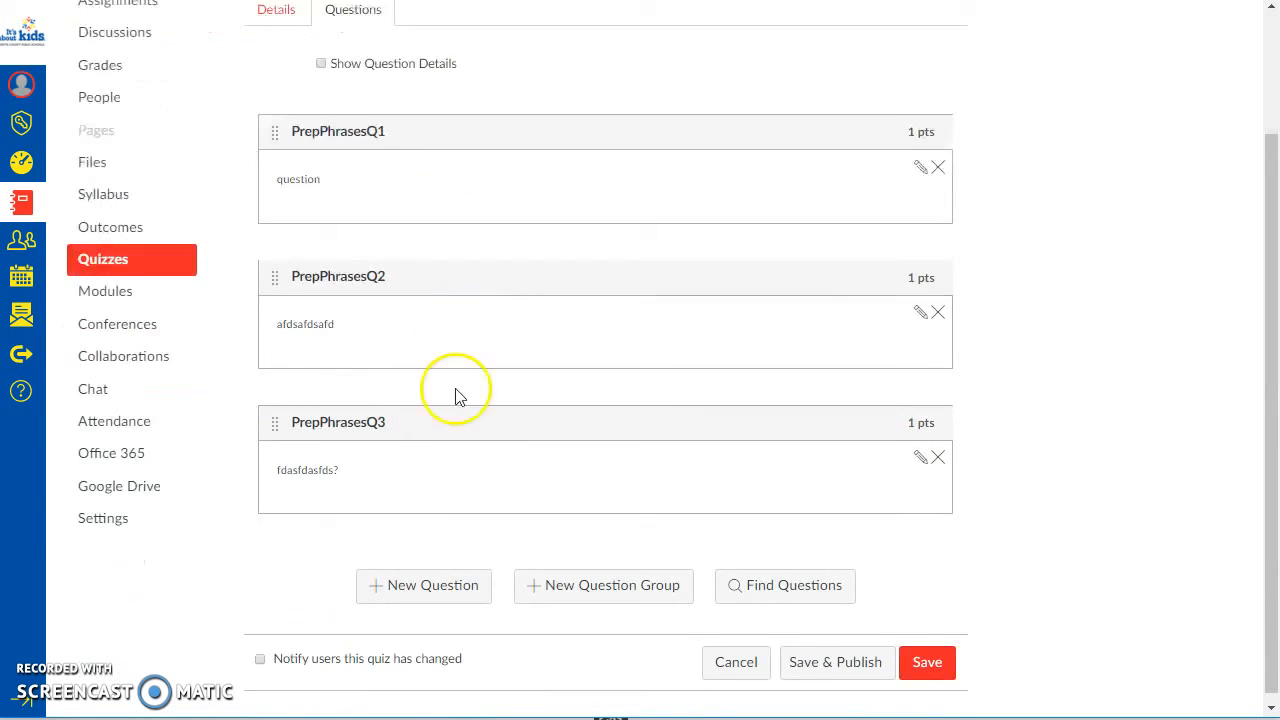
{"action": "left_click", "coordinate": [424, 590]}
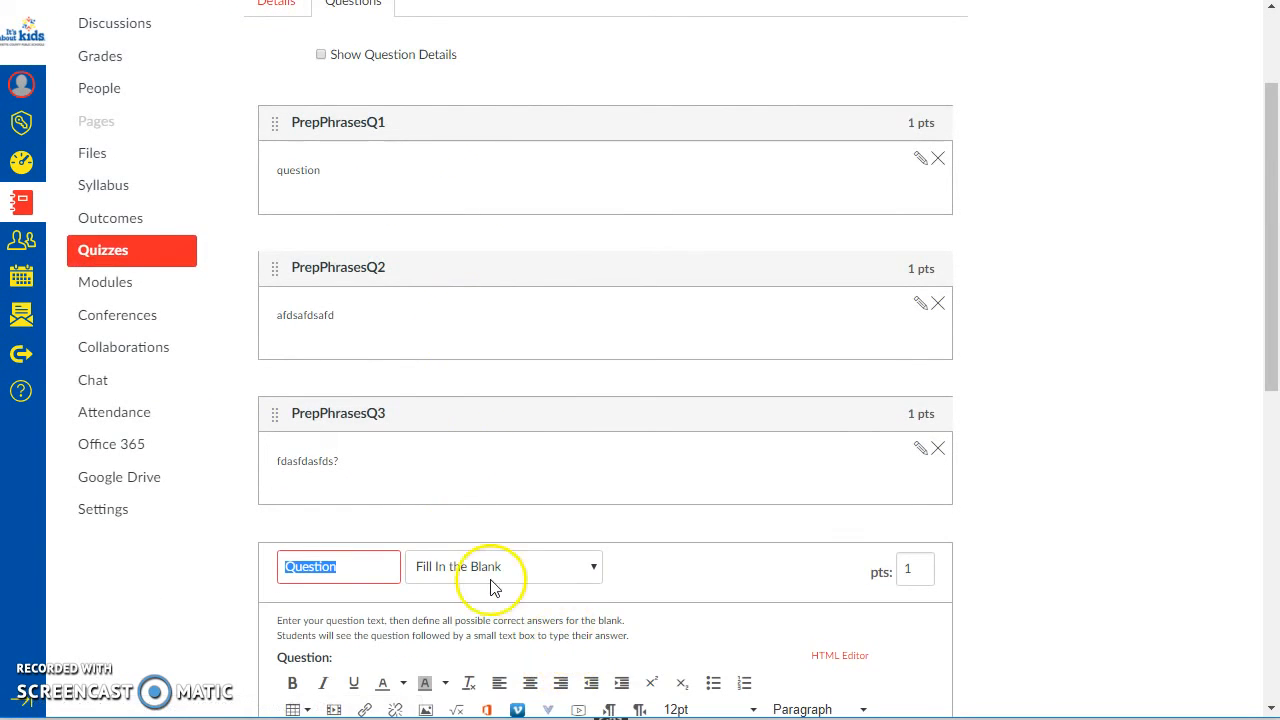
{"action": "scroll", "coordinate": [490, 588], "scroll_direction": "down", "scroll_amount": 3}
{"action": "left_click", "coordinate": [456, 275]}
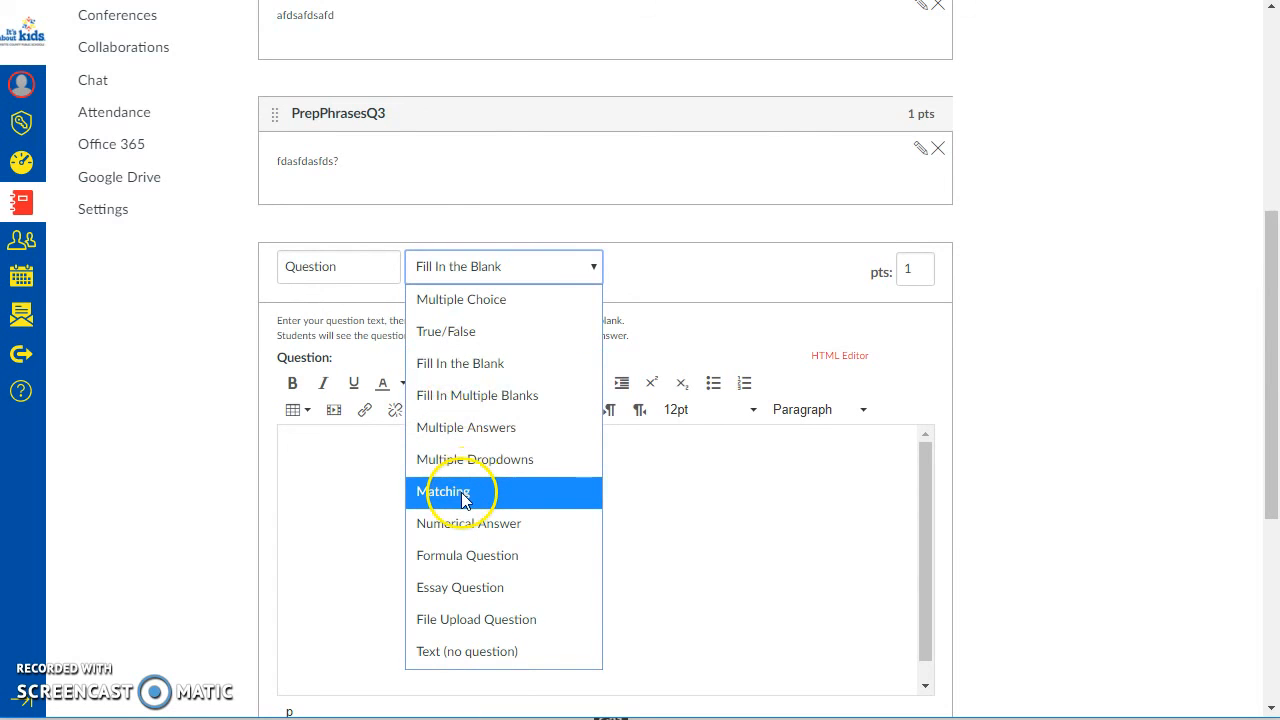
{"action": "left_click", "coordinate": [463, 492]}
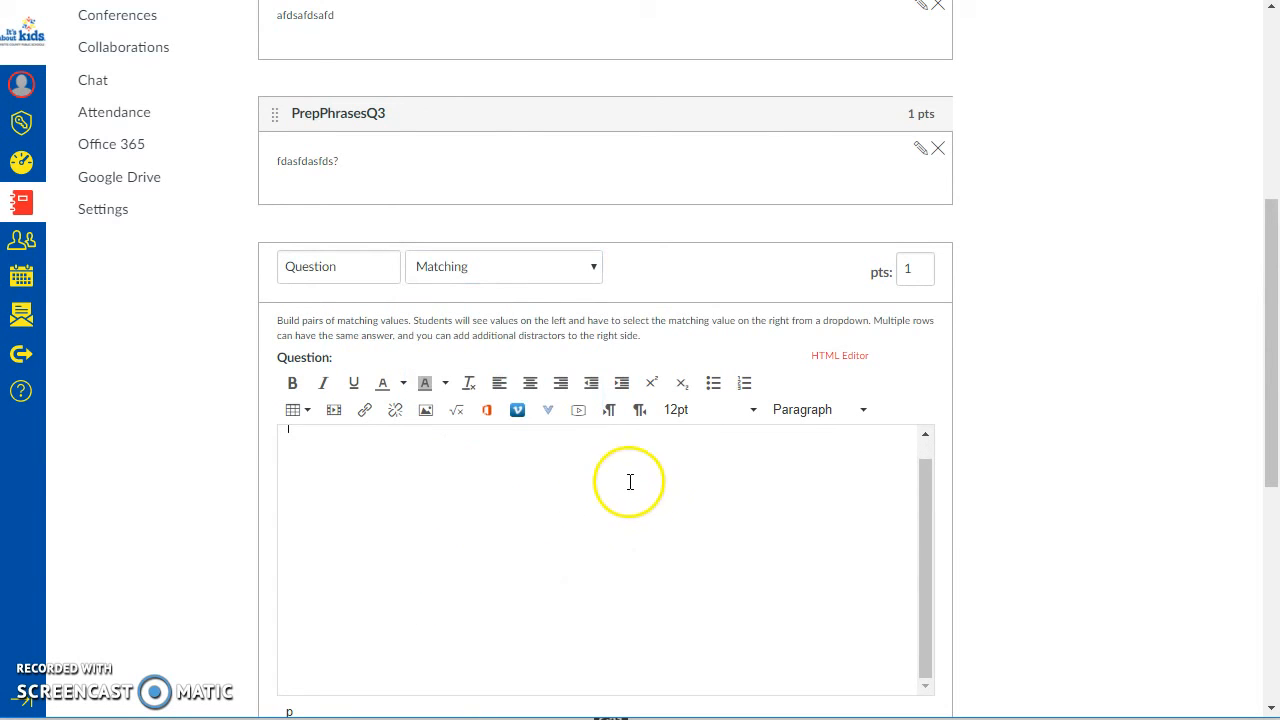
{"action": "scroll", "coordinate": [465, 368], "scroll_direction": "down", "scroll_amount": 2}
{"action": "type", "text": "fdafs?"}
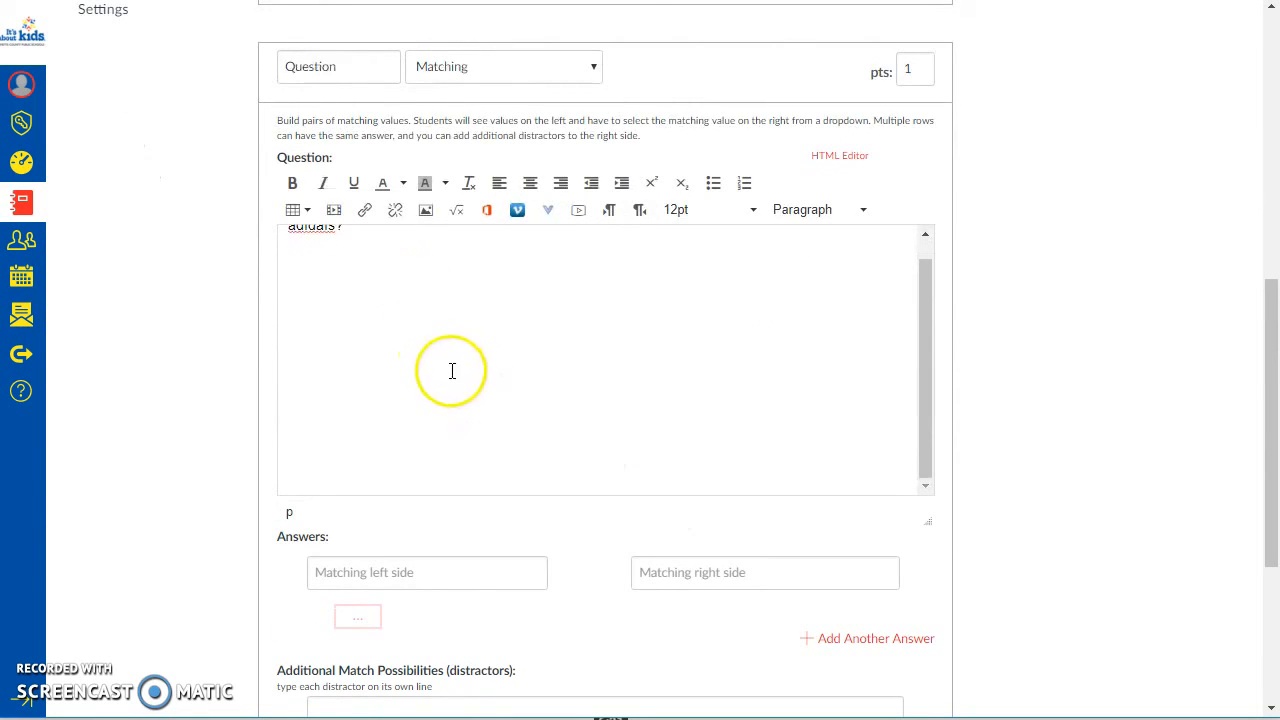
Step: Add three more blank answer pairs to the matching question, for four pairs in total
{"action": "scroll", "coordinate": [808, 603], "scroll_direction": "down", "scroll_amount": 3}
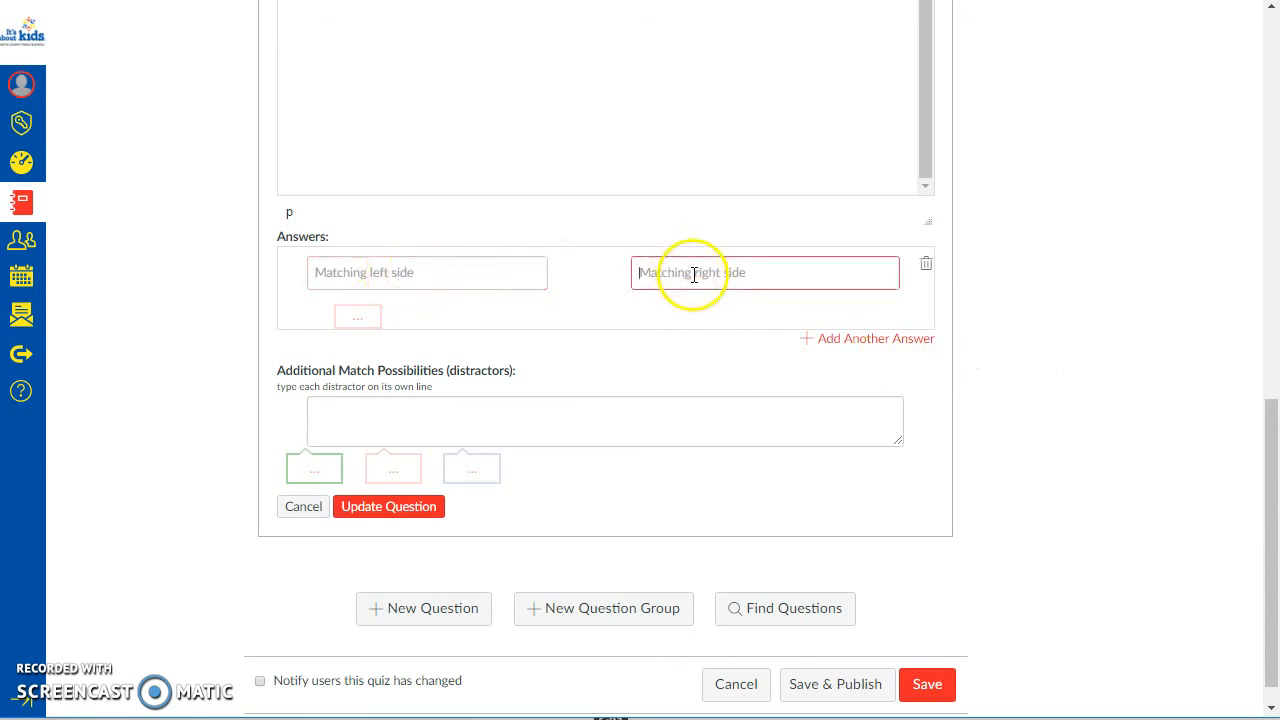
{"action": "left_click", "coordinate": [388, 283]}
{"action": "left_click", "coordinate": [654, 271]}
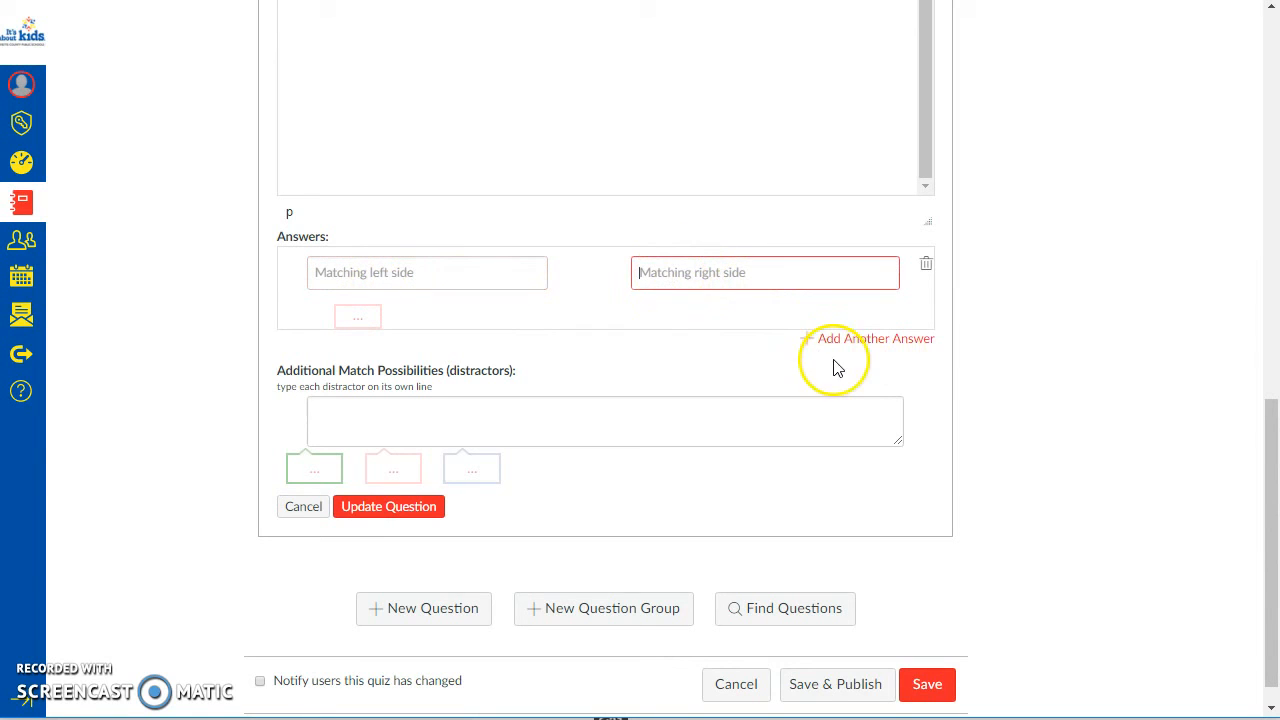
{"action": "left_click", "coordinate": [840, 341]}
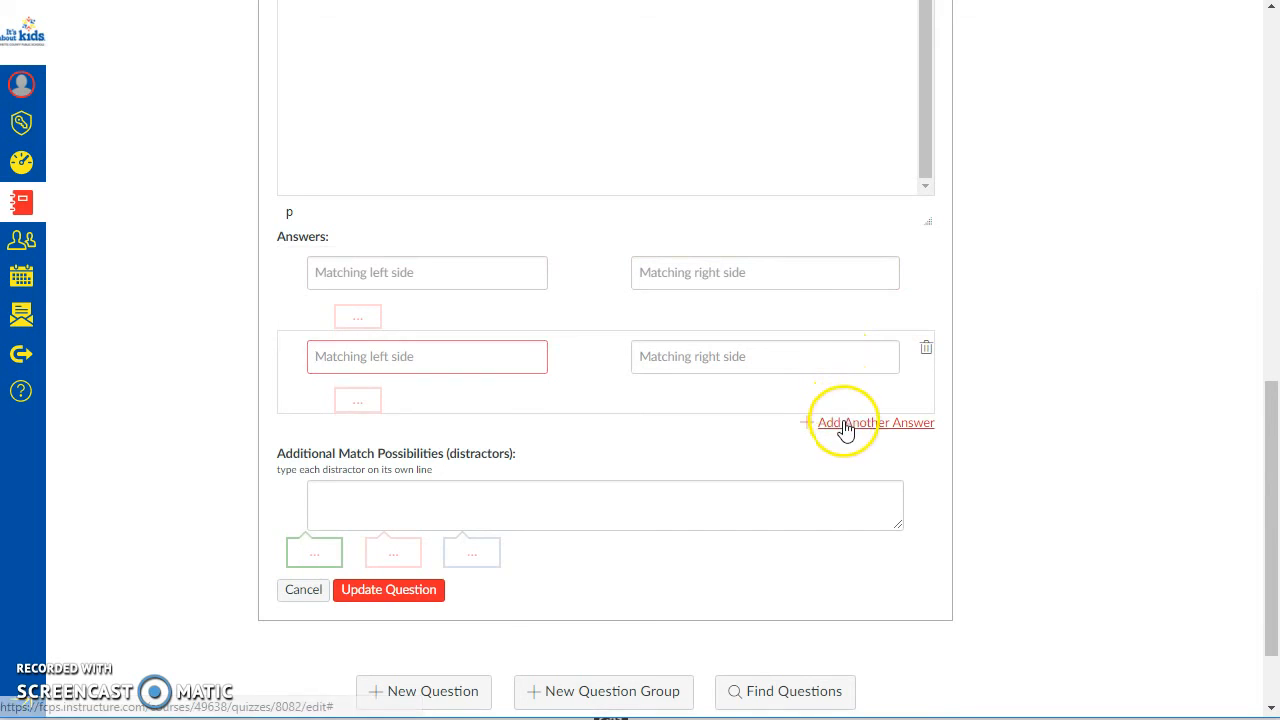
{"action": "left_click", "coordinate": [843, 425]}
{"action": "left_click", "coordinate": [855, 508]}
{"action": "scroll", "coordinate": [800, 500], "scroll_direction": "down", "scroll_amount": 3}
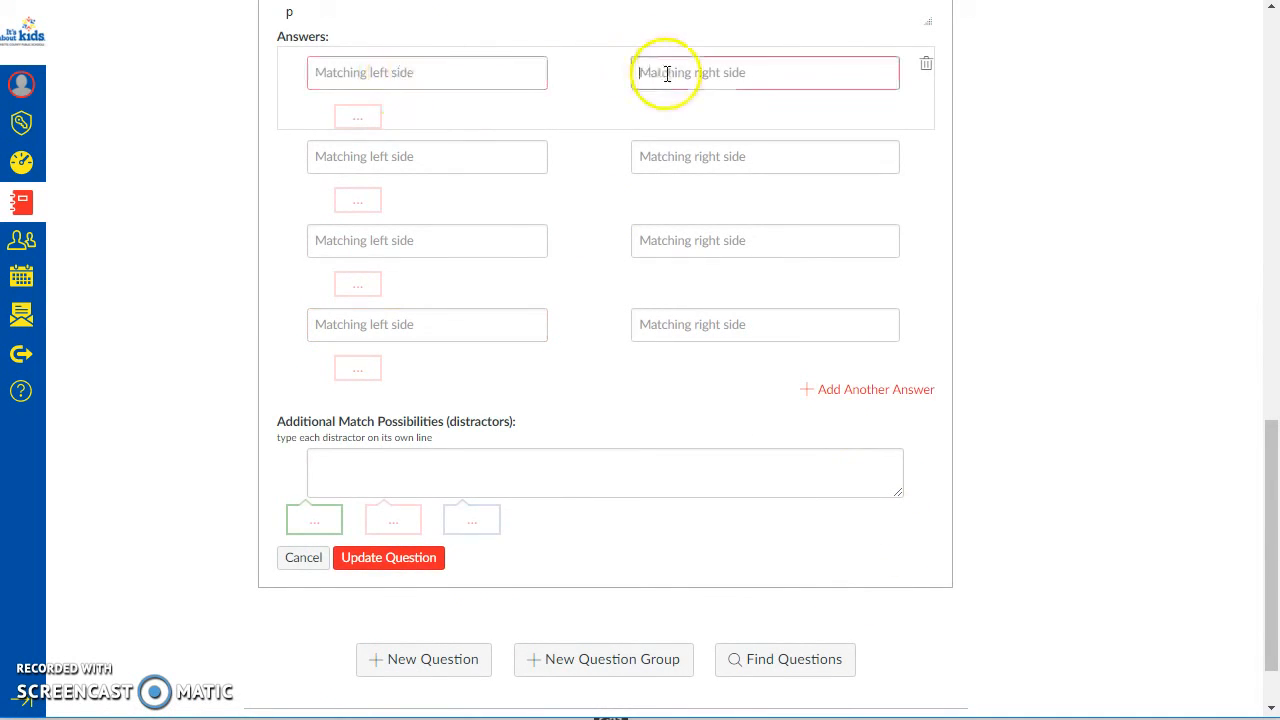
{"action": "left_click", "coordinate": [466, 153]}
{"action": "left_click", "coordinate": [686, 157]}
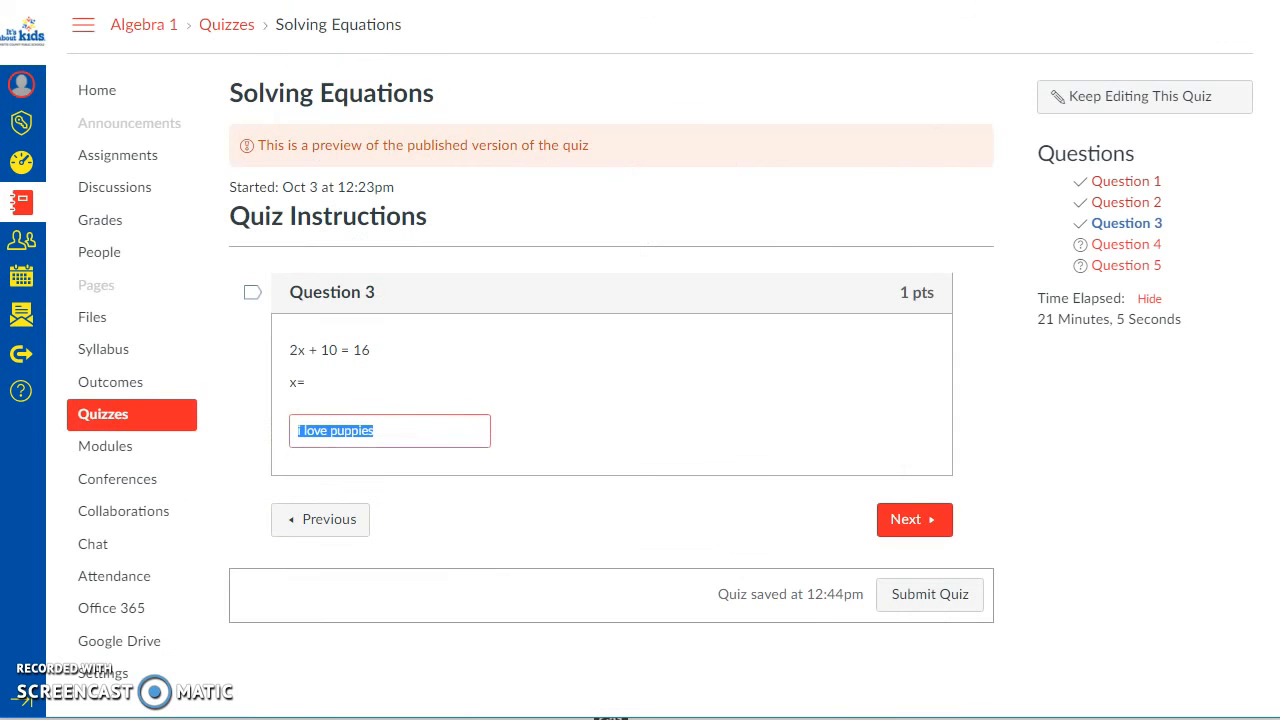
Step: In the Solving Equations preview's Question 4, match y = 3x +2 to Cubic Curve, y = x^2 and y = 5 to Vertical Line, x = -5 to Horizontal Line
{"action": "left_click", "coordinate": [925, 515]}
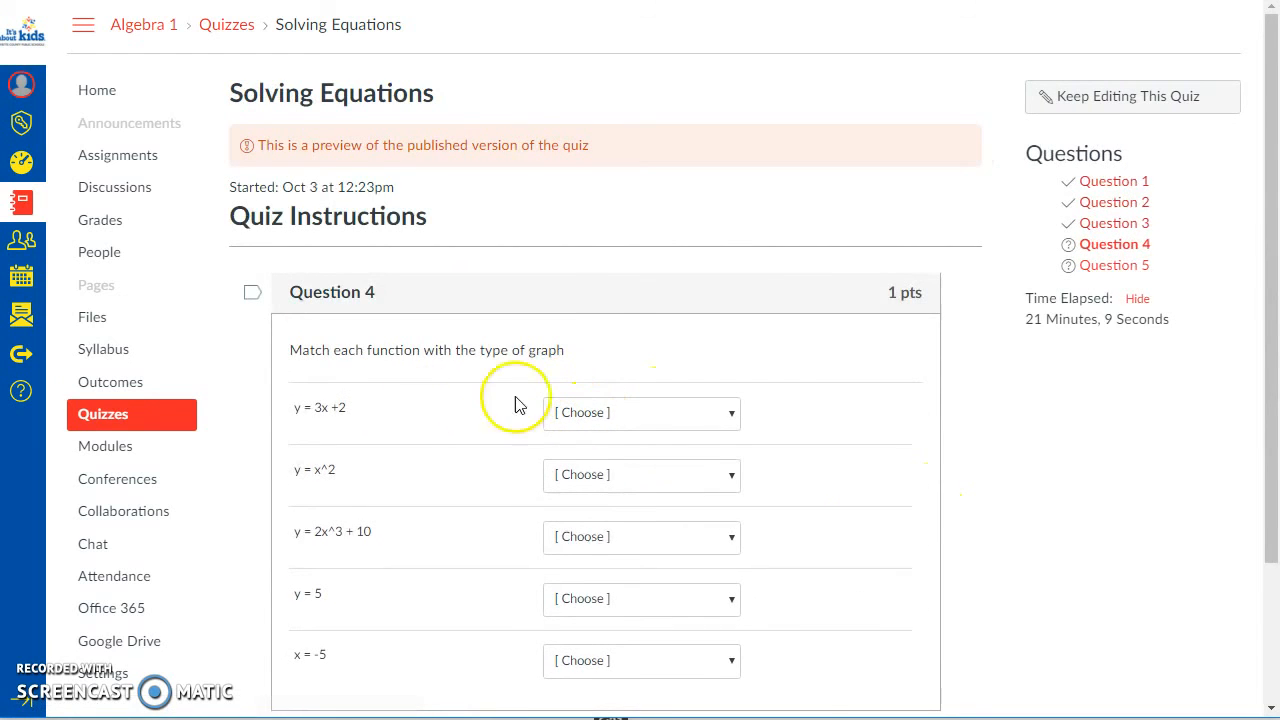
{"action": "scroll", "coordinate": [517, 403], "scroll_direction": "down", "scroll_amount": 3}
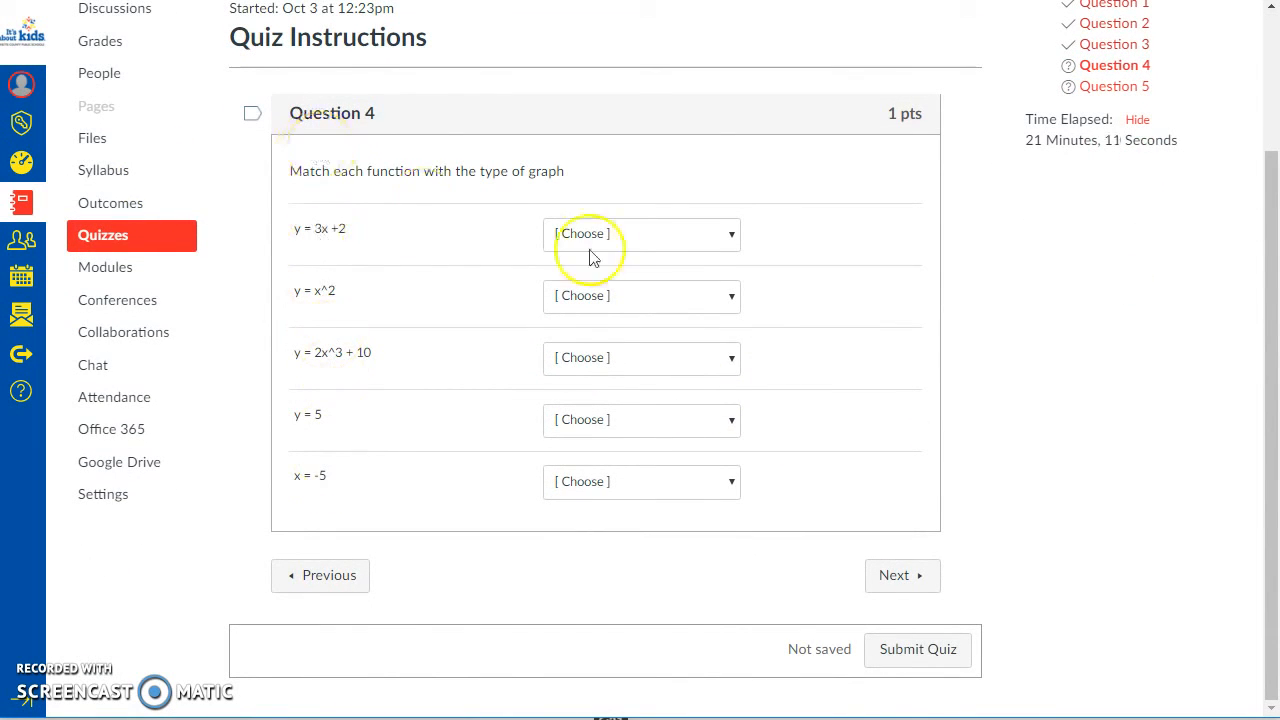
{"action": "left_click", "coordinate": [635, 238]}
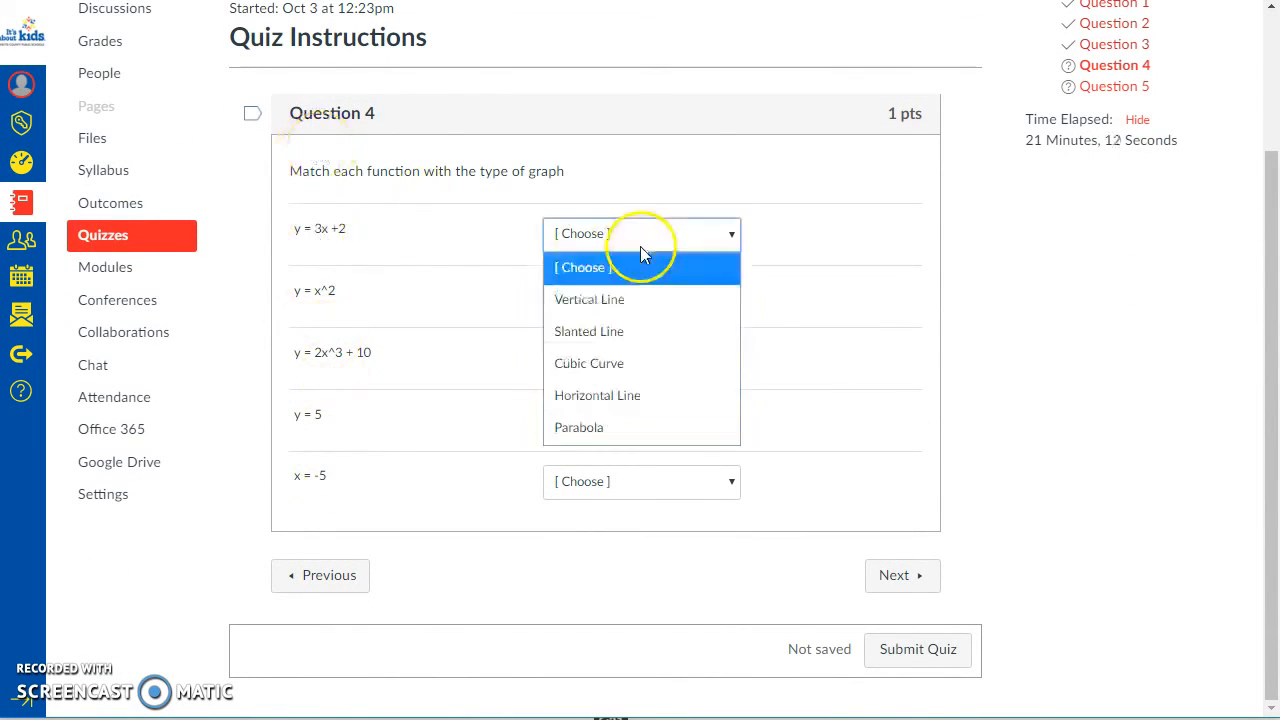
{"action": "left_click", "coordinate": [606, 365]}
{"action": "left_click", "coordinate": [586, 302]}
{"action": "left_click", "coordinate": [588, 363]}
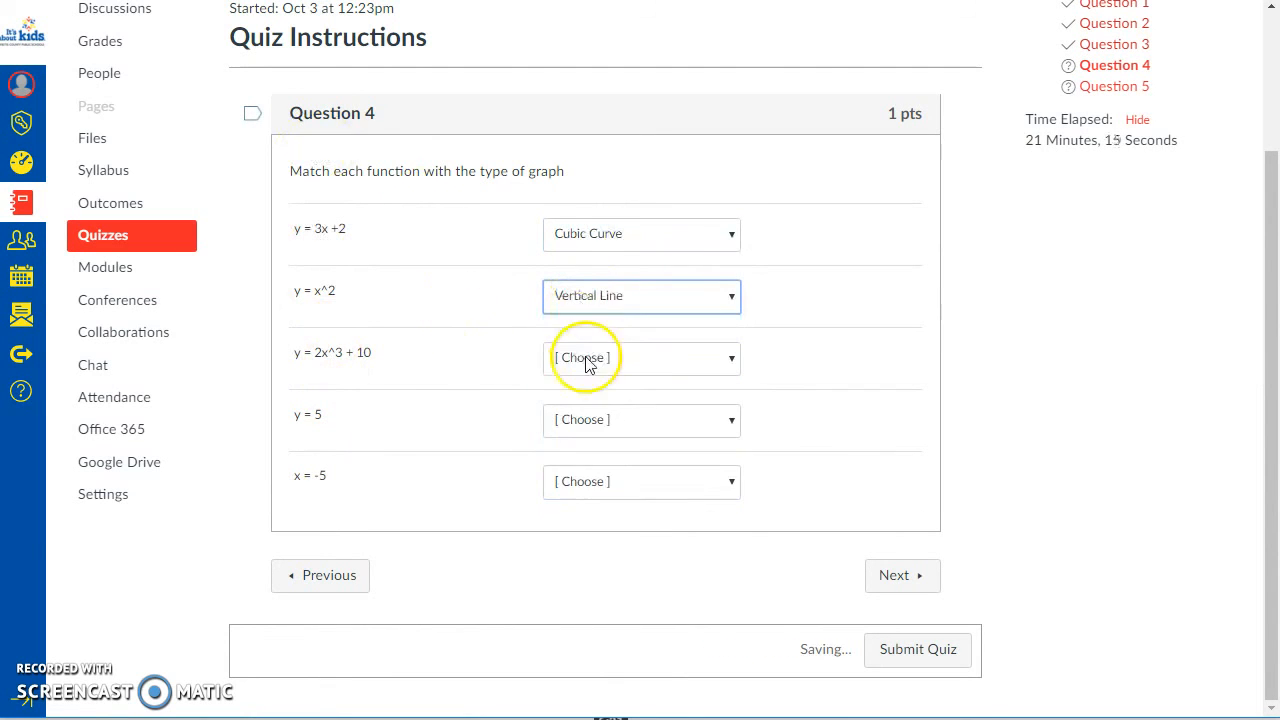
{"action": "left_click", "coordinate": [600, 422]}
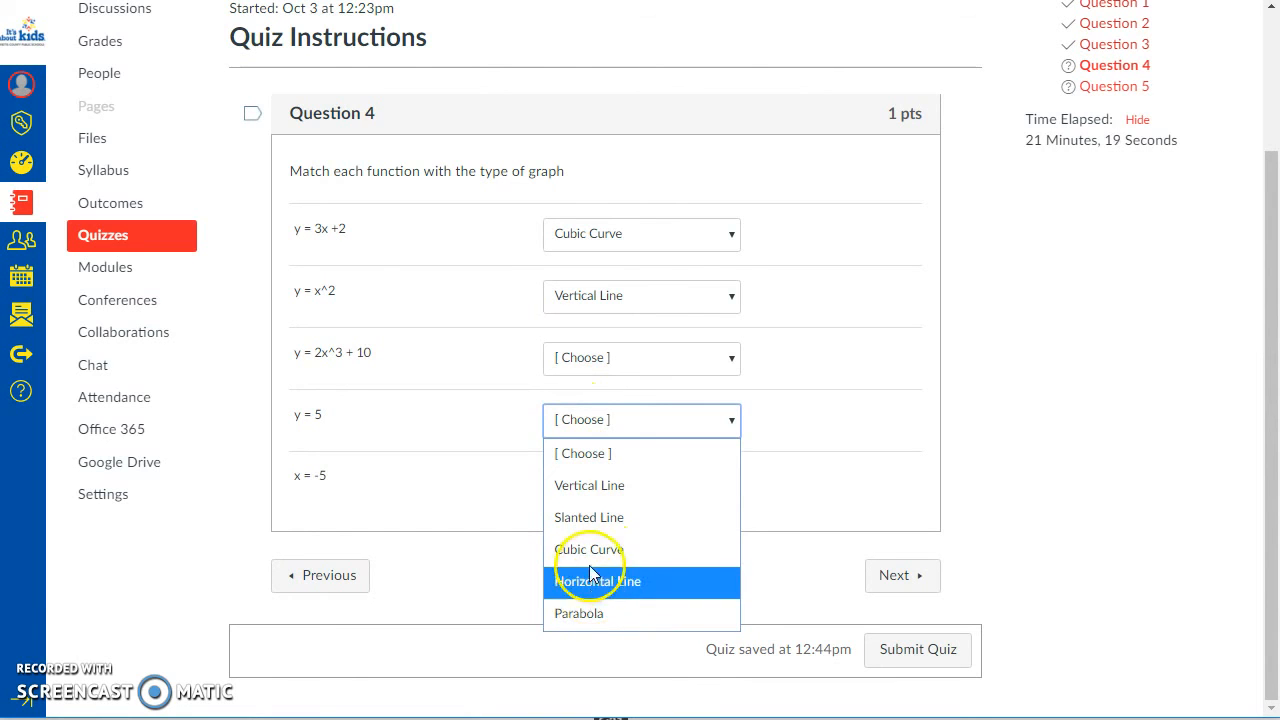
{"action": "left_click", "coordinate": [578, 487]}
{"action": "left_click", "coordinate": [595, 487]}
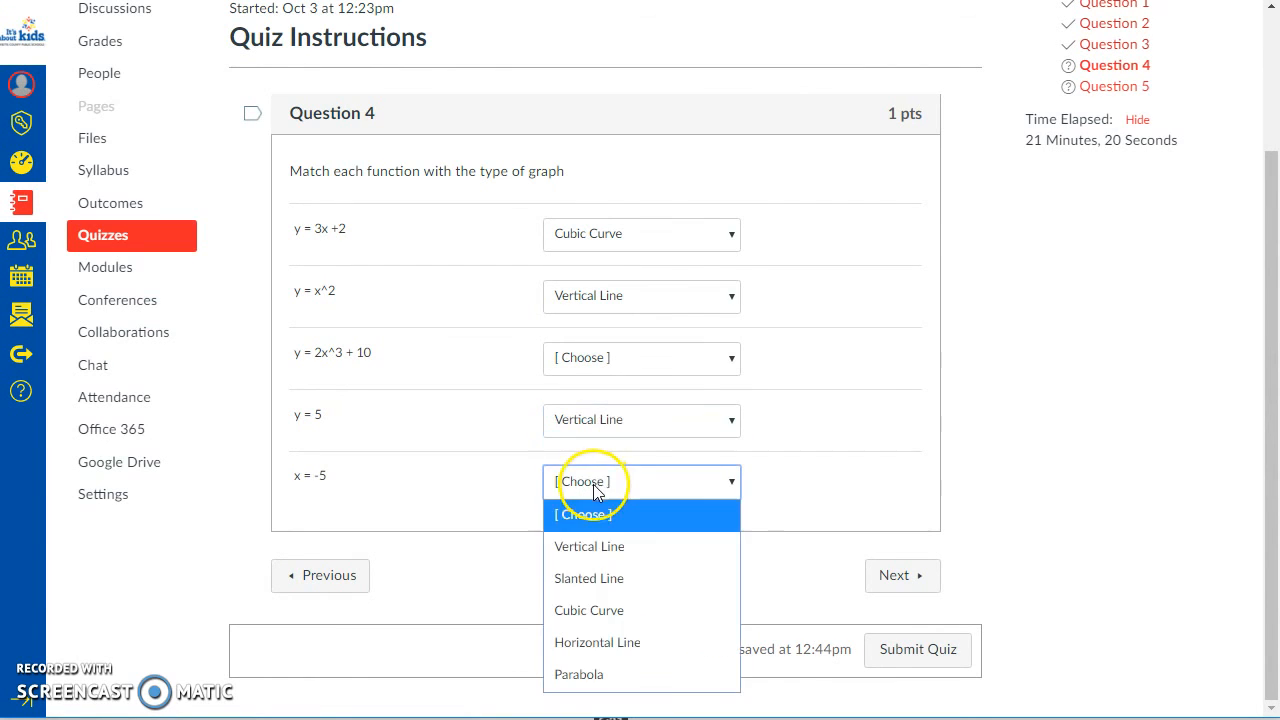
{"action": "left_click", "coordinate": [588, 643]}
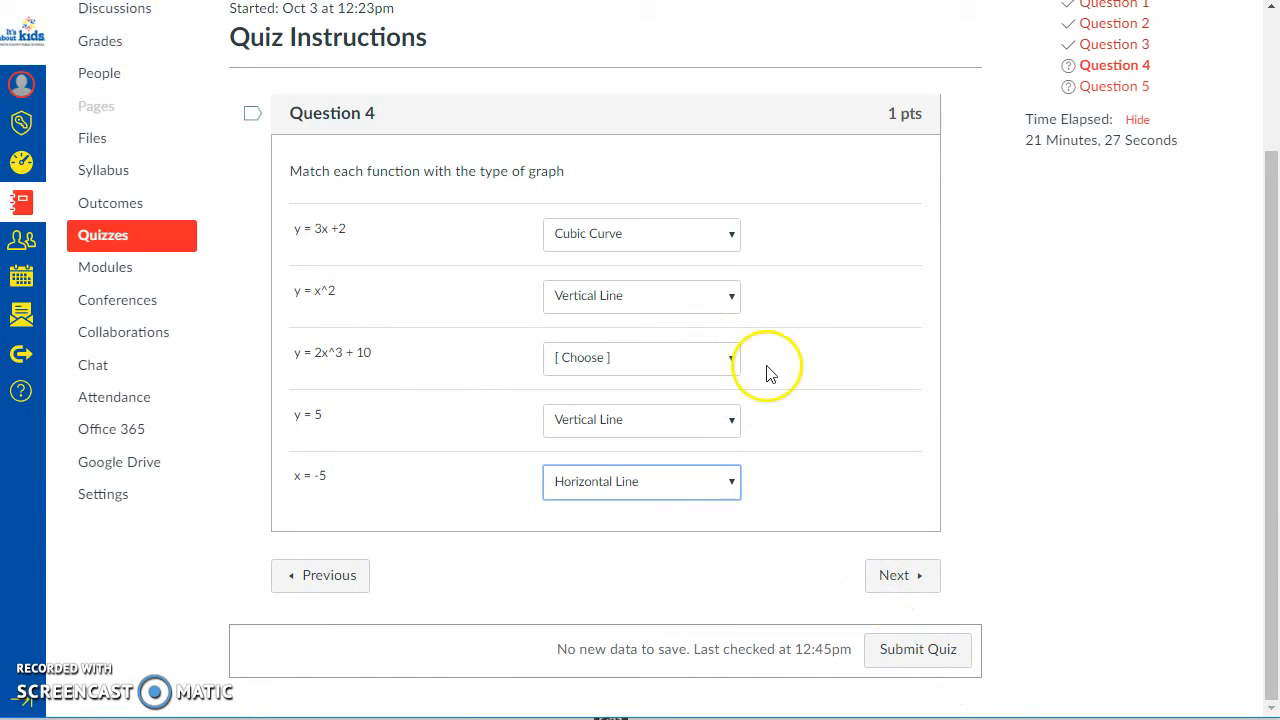
Step: Answer Question 5 of the preview with 1/5 for the slope and -2 for the y-intercept
{"action": "left_click", "coordinate": [894, 585]}
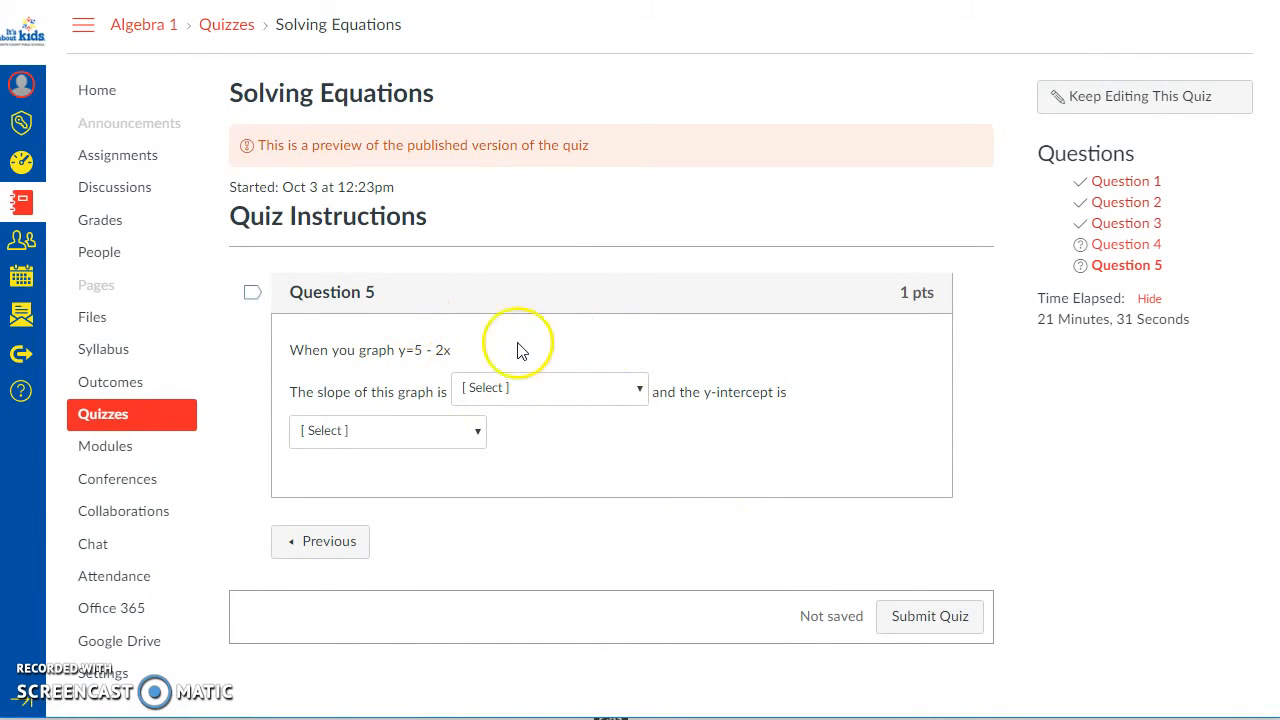
{"action": "left_click", "coordinate": [540, 389]}
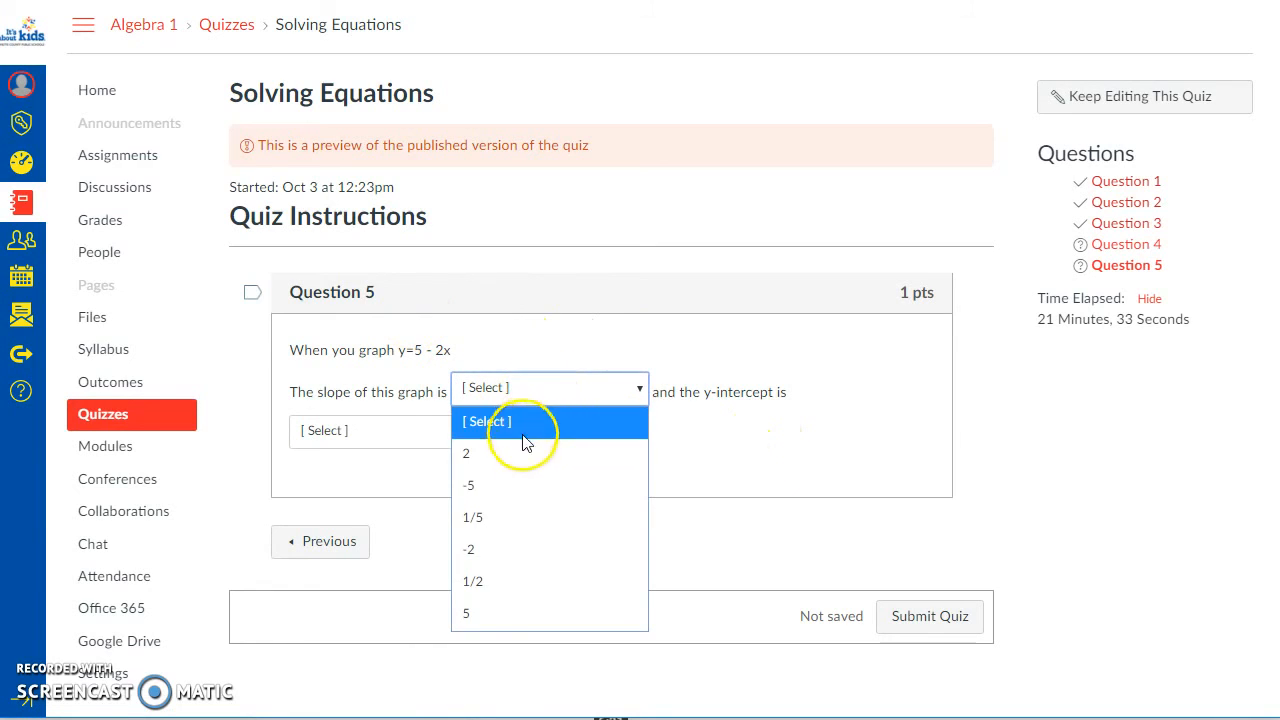
{"action": "left_click", "coordinate": [531, 520]}
{"action": "left_click", "coordinate": [420, 440]}
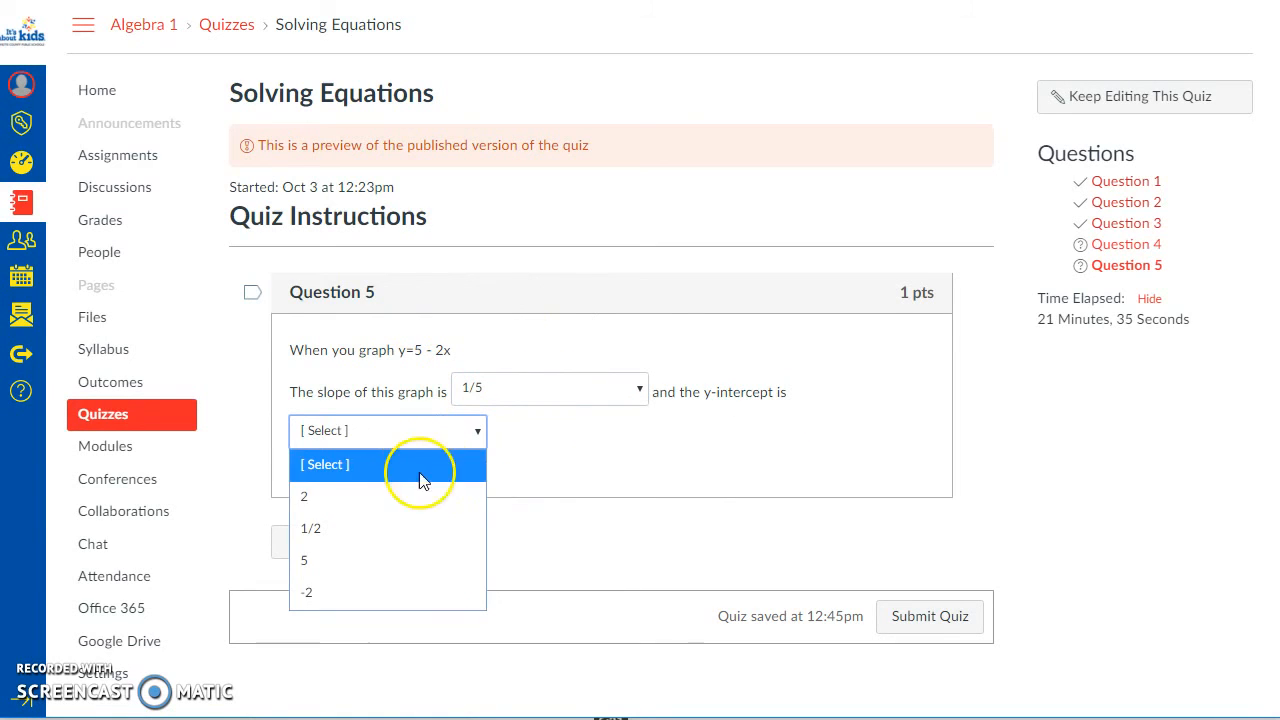
{"action": "left_click", "coordinate": [398, 594]}
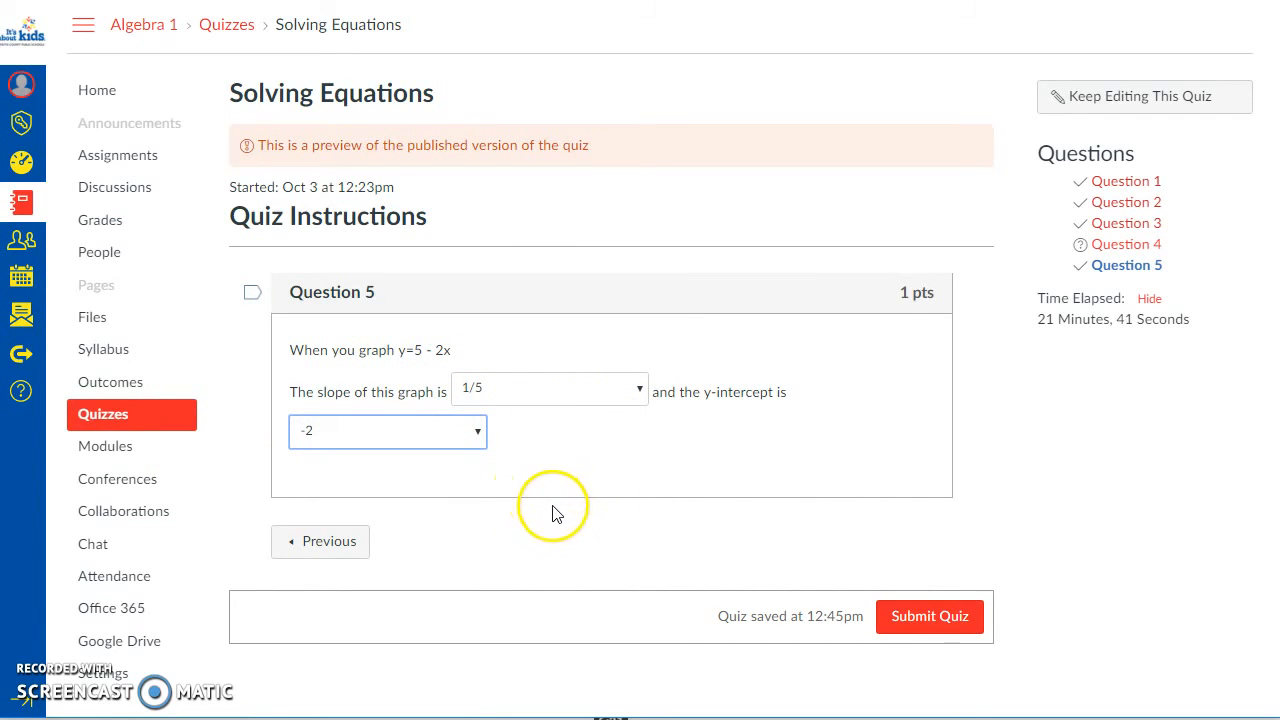
Step: Return to the unanswered Question 4 and match y = 2x^3 + 10 to Vertical Line
{"action": "left_click", "coordinate": [1085, 244]}
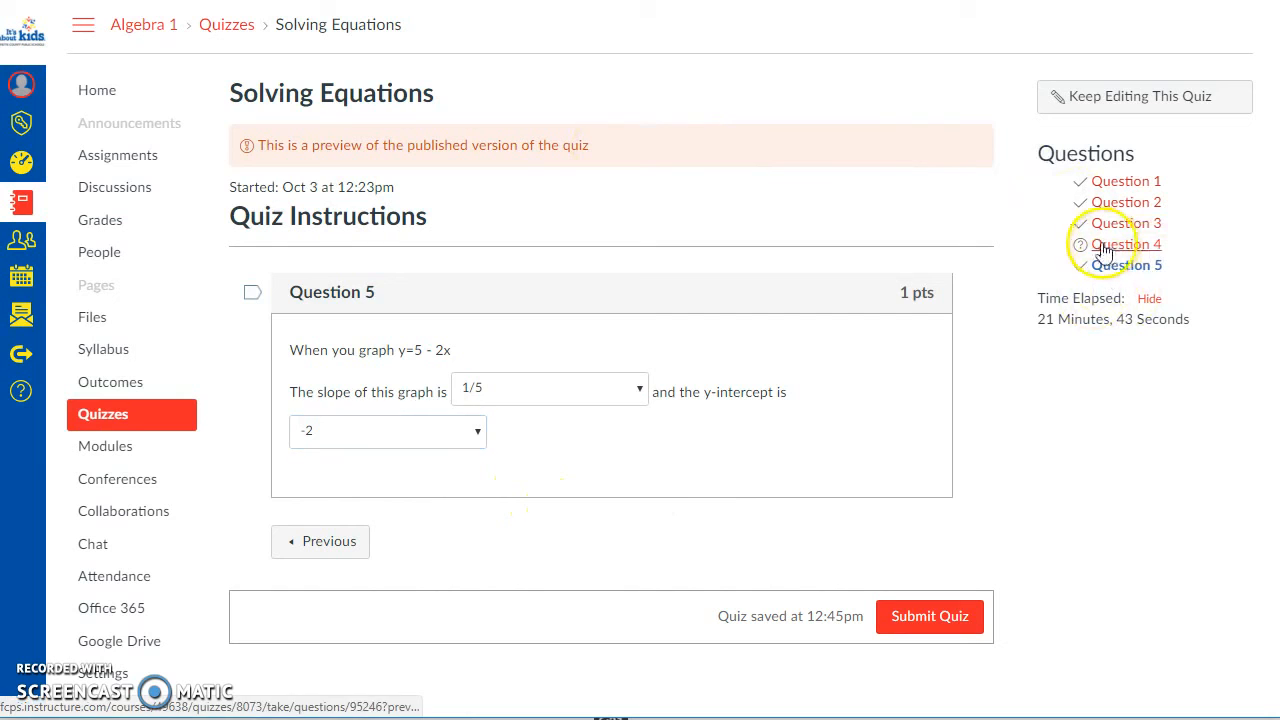
{"action": "scroll", "coordinate": [1025, 385], "scroll_direction": "down", "scroll_amount": 2}
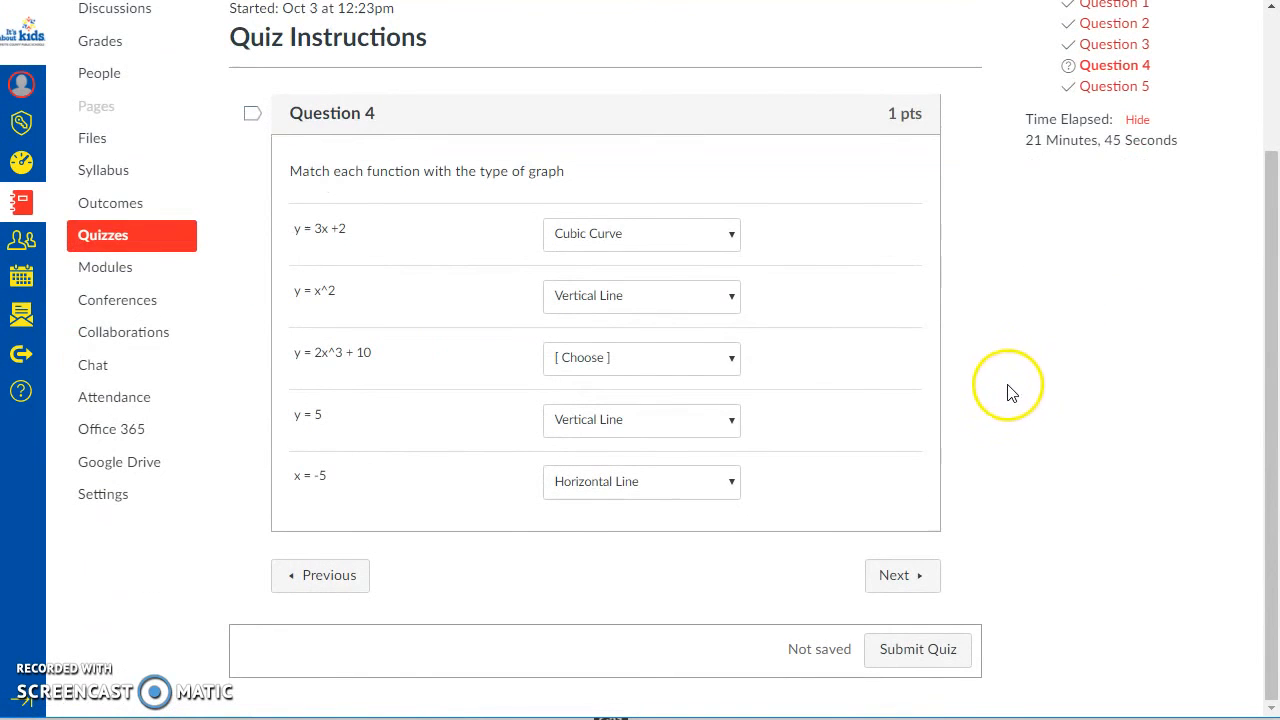
{"action": "left_click", "coordinate": [677, 357]}
{"action": "left_click", "coordinate": [592, 428]}
Step: Revisit Questions 1 and 5 through the question list and submit the previewed quiz
{"action": "scroll", "coordinate": [1074, 423], "scroll_direction": "up", "scroll_amount": 3}
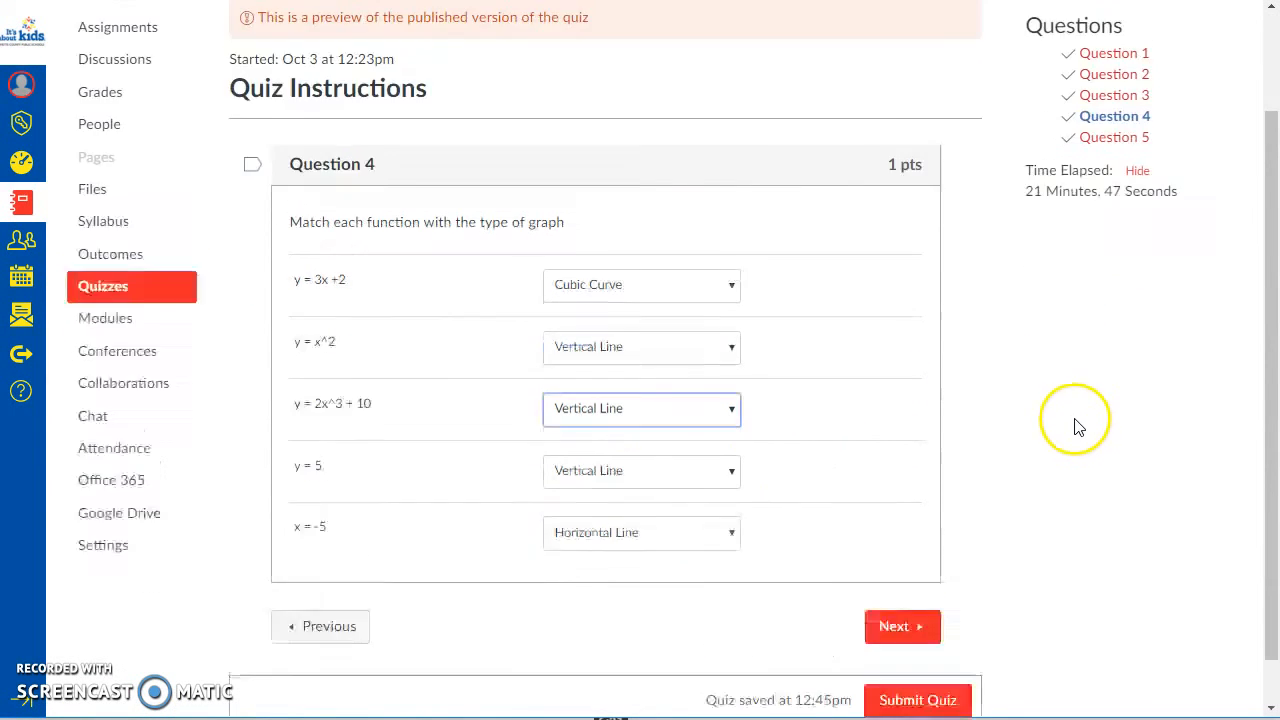
{"action": "left_click", "coordinate": [1095, 186]}
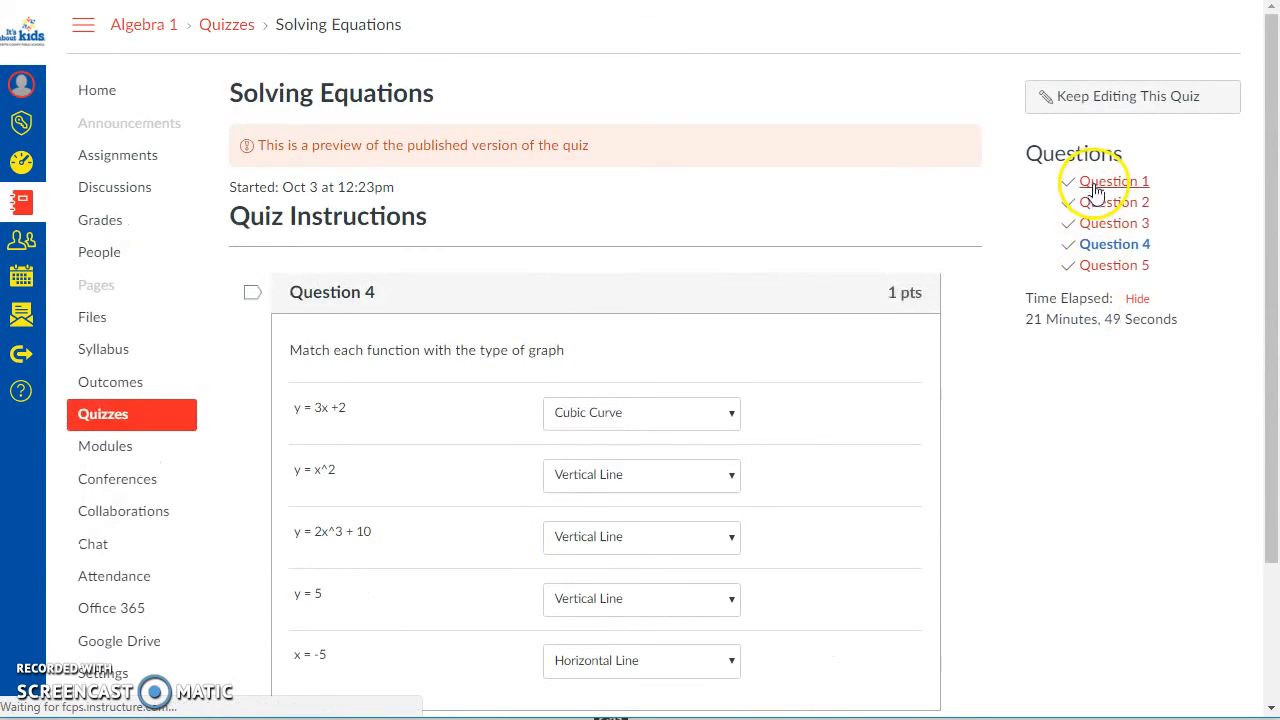
{"action": "left_click", "coordinate": [1106, 229]}
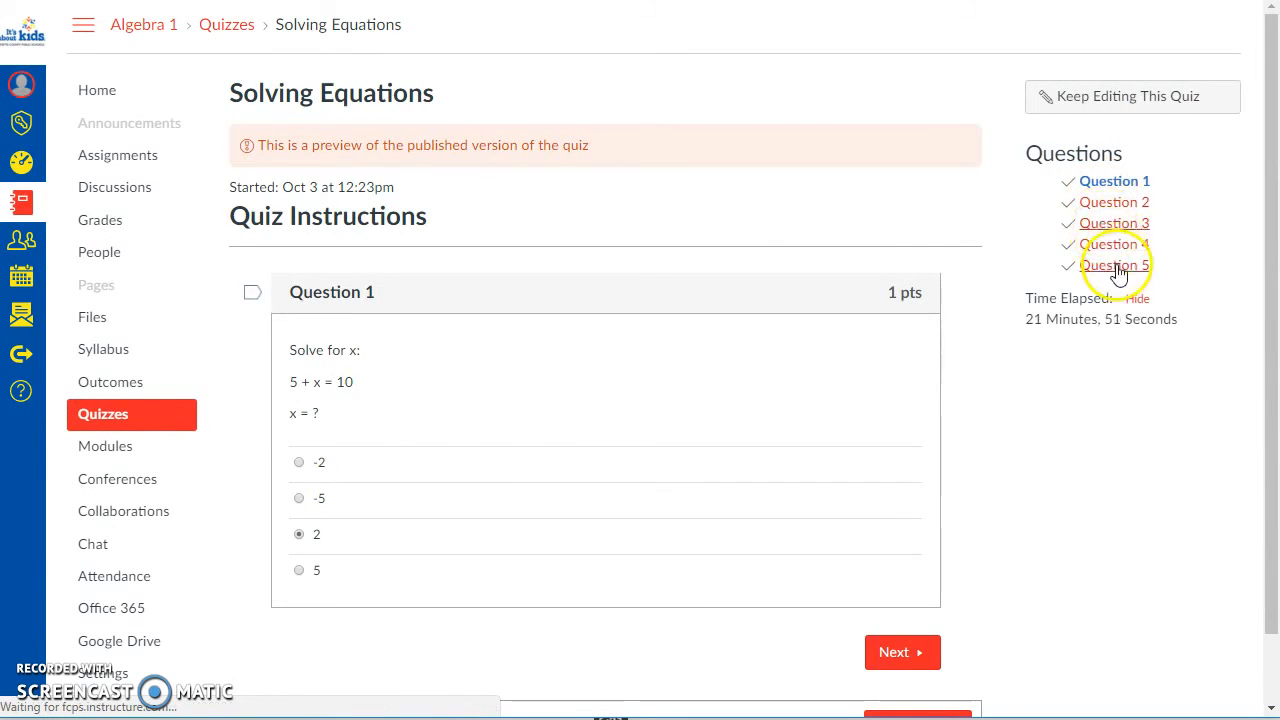
{"action": "left_click", "coordinate": [1116, 267]}
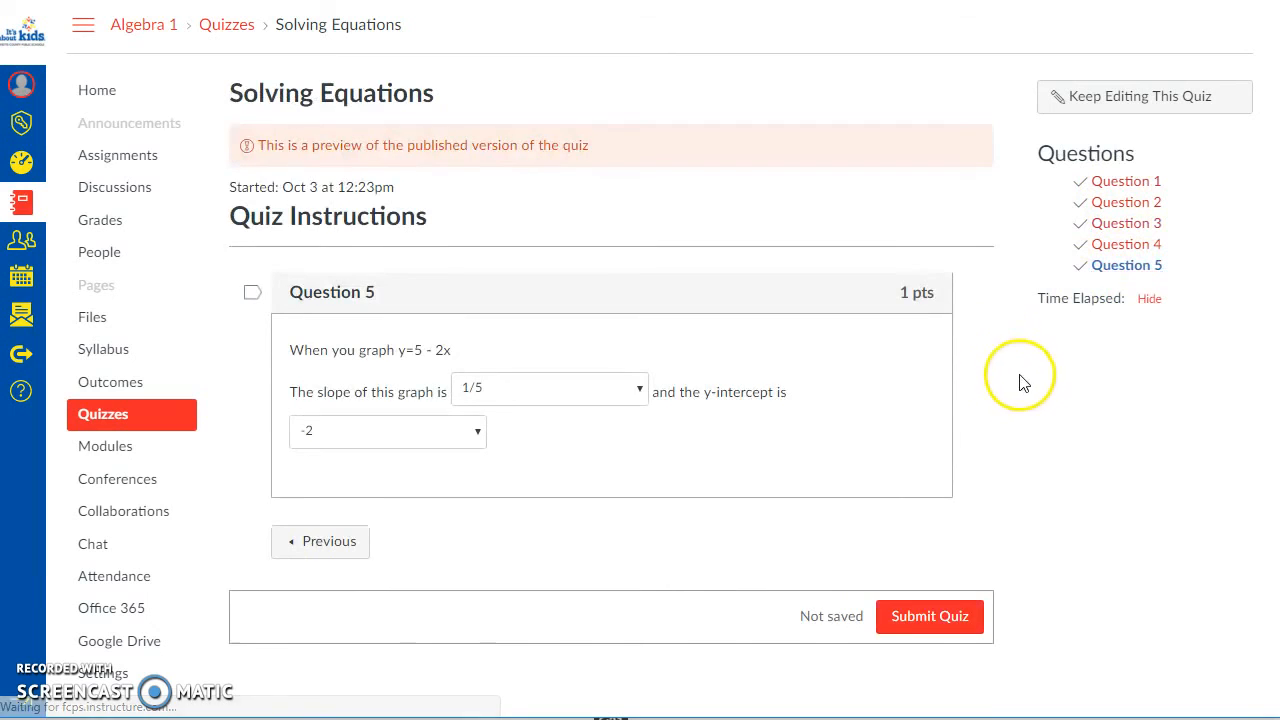
{"action": "left_click", "coordinate": [938, 614]}
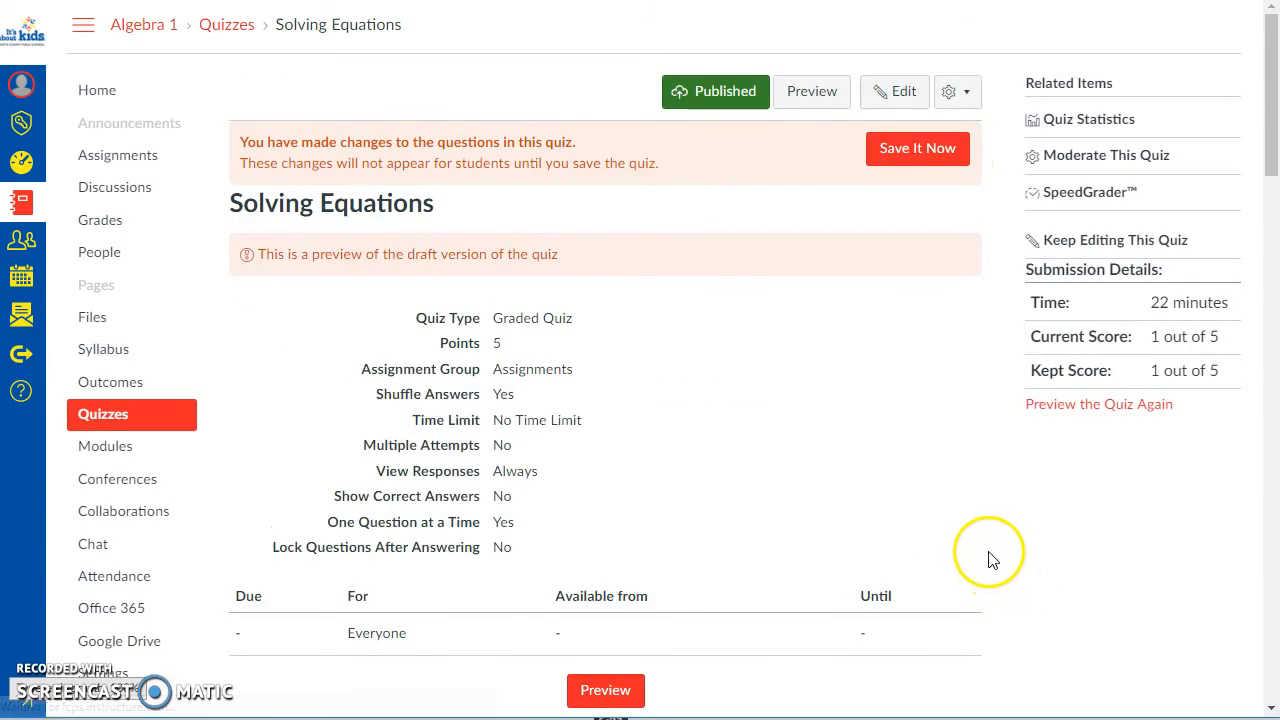
Step: Examine Question 1 in the submitted quiz results and highlight the comment under the chosen answer 2
{"action": "scroll", "coordinate": [988, 565], "scroll_direction": "down", "scroll_amount": 3}
{"action": "scroll", "coordinate": [988, 575], "scroll_direction": "down", "scroll_amount": 5}
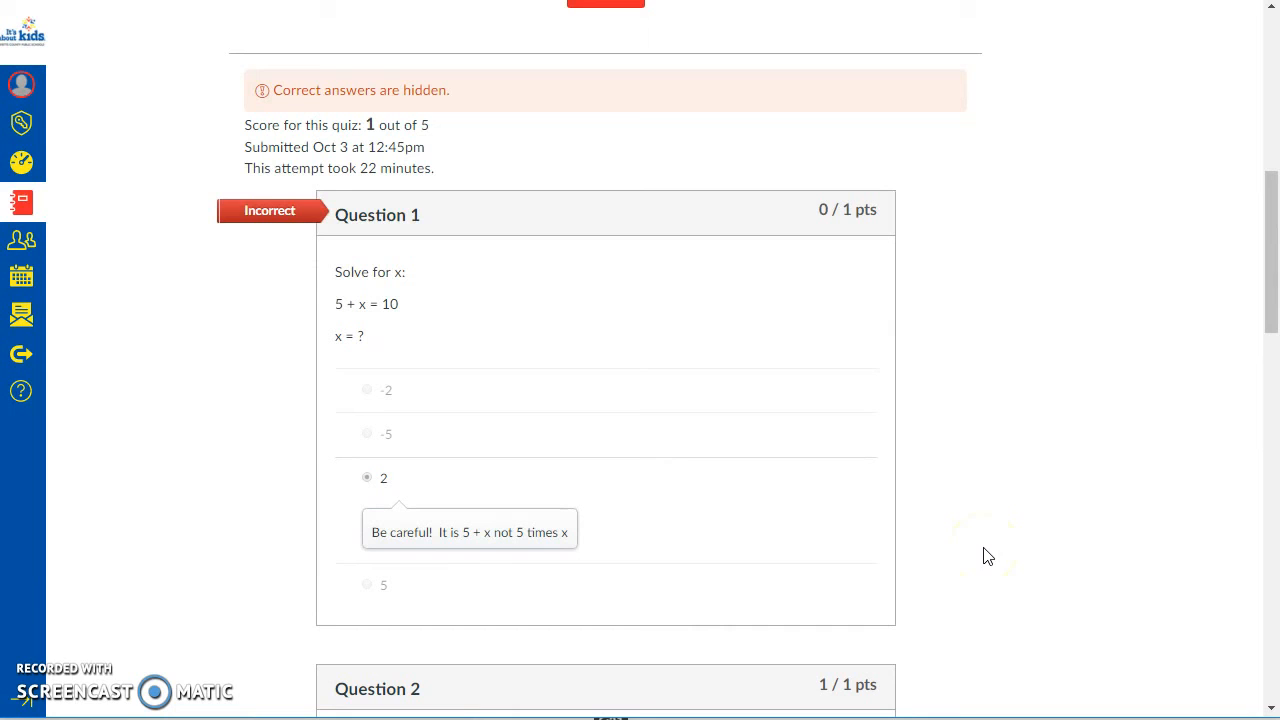
{"action": "scroll", "coordinate": [440, 380], "scroll_direction": "down", "scroll_amount": 1}
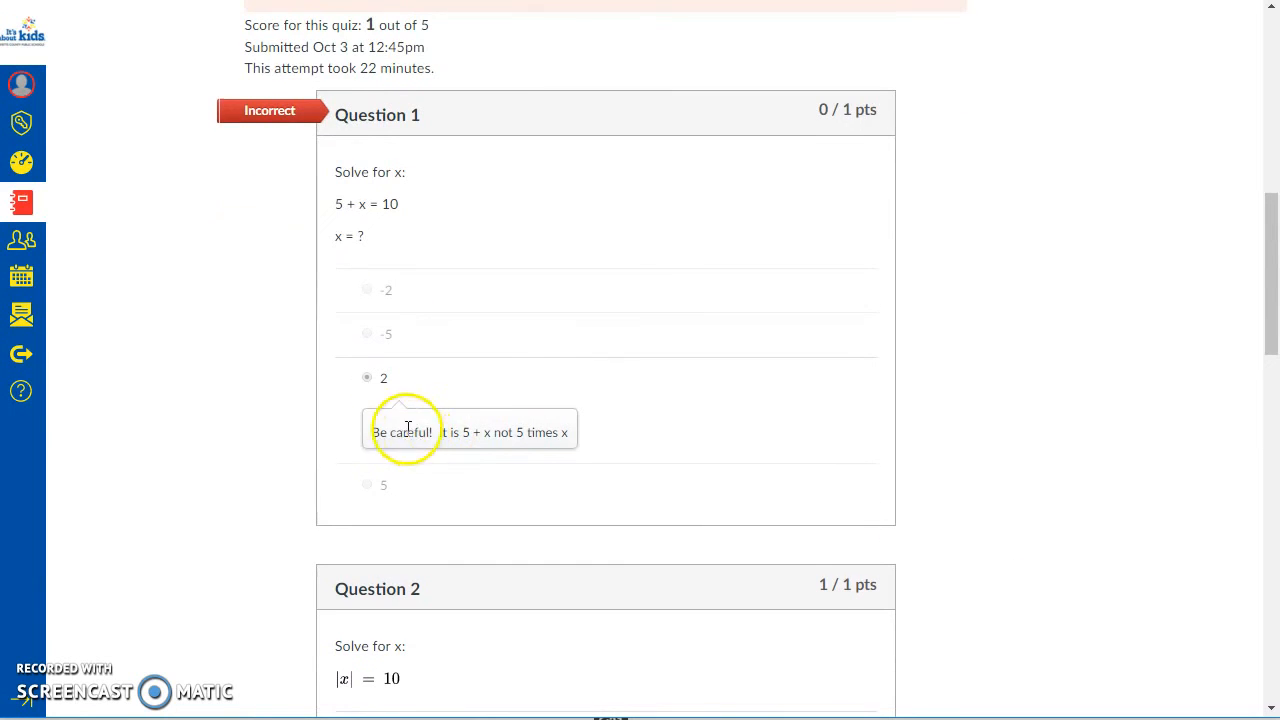
{"action": "left_click_drag", "start_coordinate": [380, 432], "coordinate": [596, 396]}
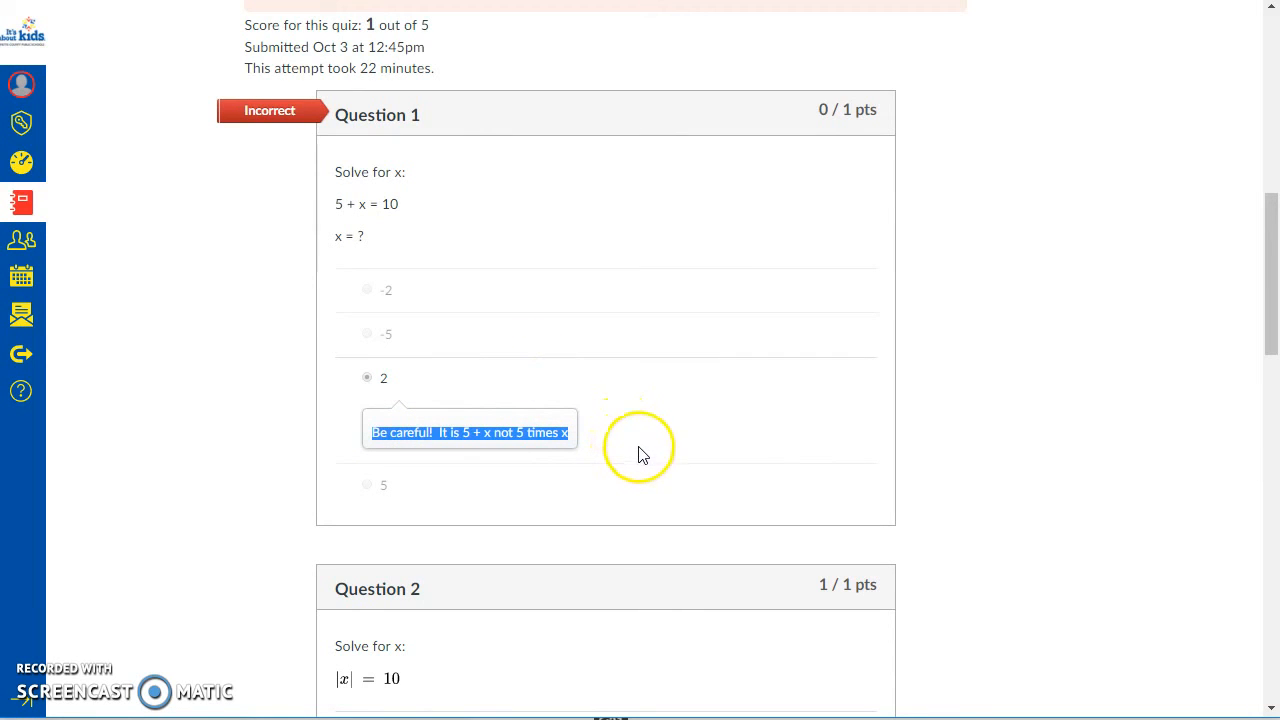
Step: Review the graded responses for Questions 2 to 5 in the submitted quiz results
{"action": "scroll", "coordinate": [648, 456], "scroll_direction": "down", "scroll_amount": 4}
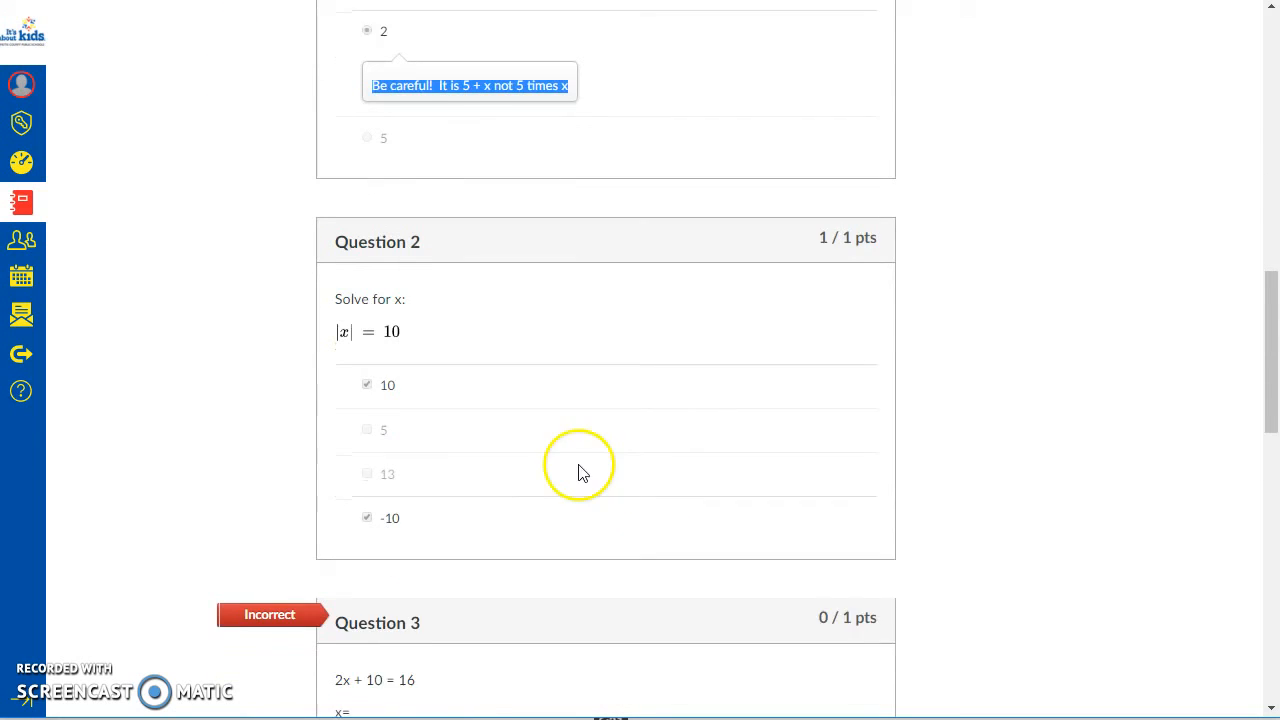
{"action": "scroll", "coordinate": [423, 451], "scroll_direction": "down", "scroll_amount": 3}
{"action": "scroll", "coordinate": [563, 486], "scroll_direction": "up", "scroll_amount": 4}
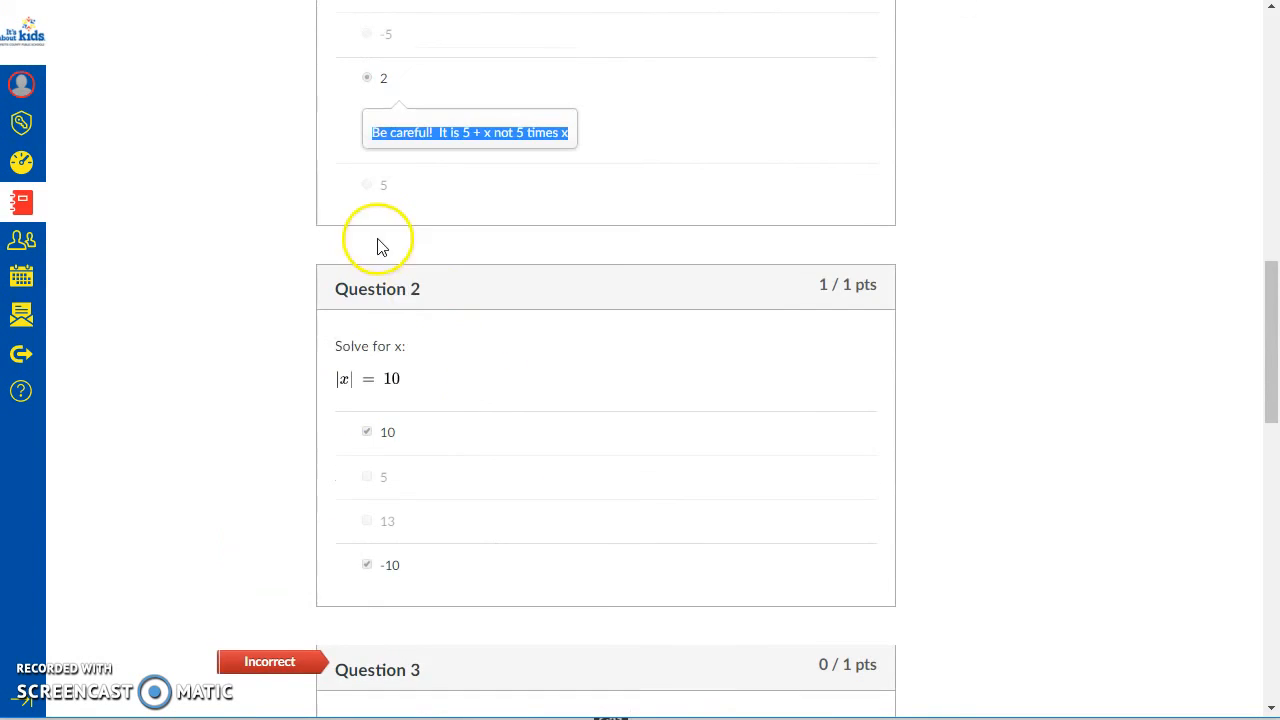
{"action": "scroll", "coordinate": [423, 456], "scroll_direction": "down", "scroll_amount": 4}
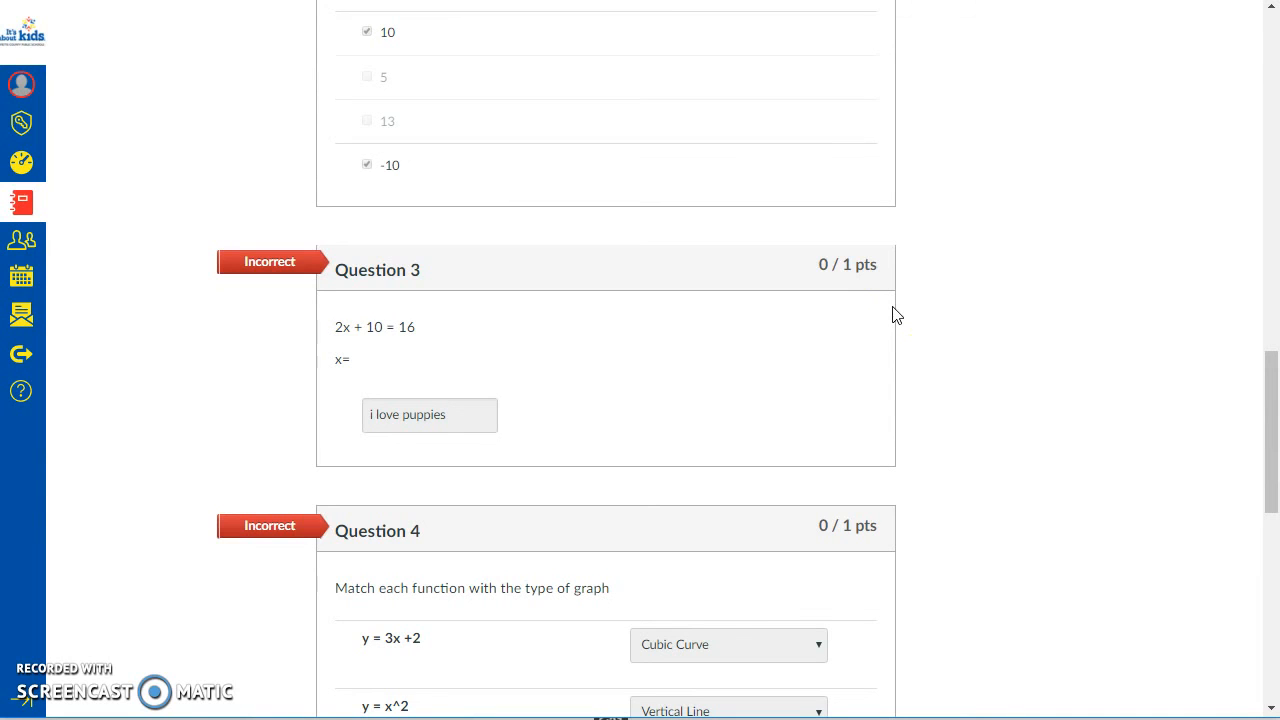
{"action": "scroll", "coordinate": [952, 352], "scroll_direction": "down", "scroll_amount": 5}
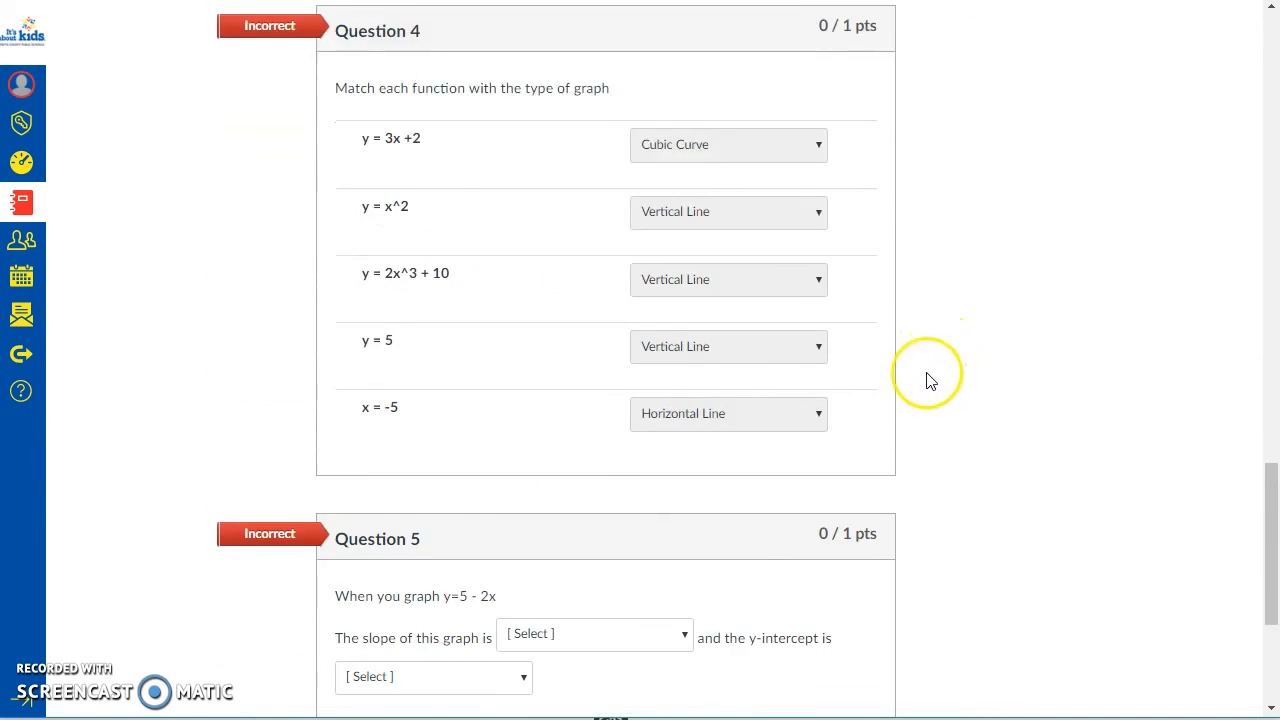